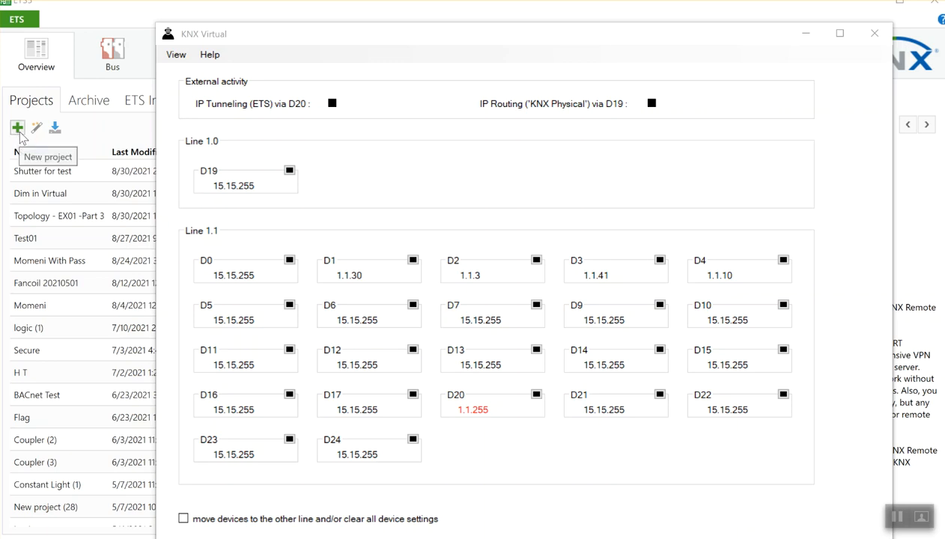
Create a new project named "Basic Example" with an IP backbone, a TP line 1.1 and three-level group addresses.
click(18, 130)
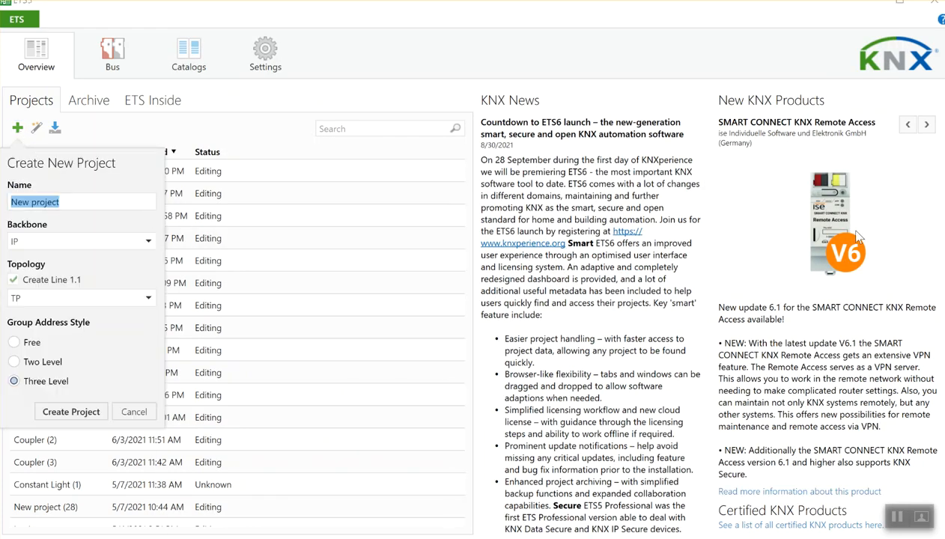
text(Bas)
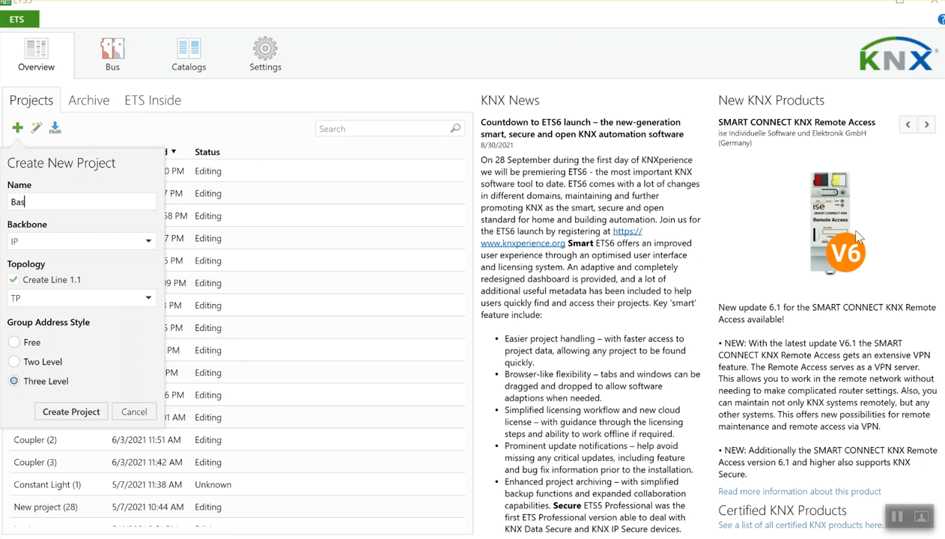
text(ic Example)
key(Return)
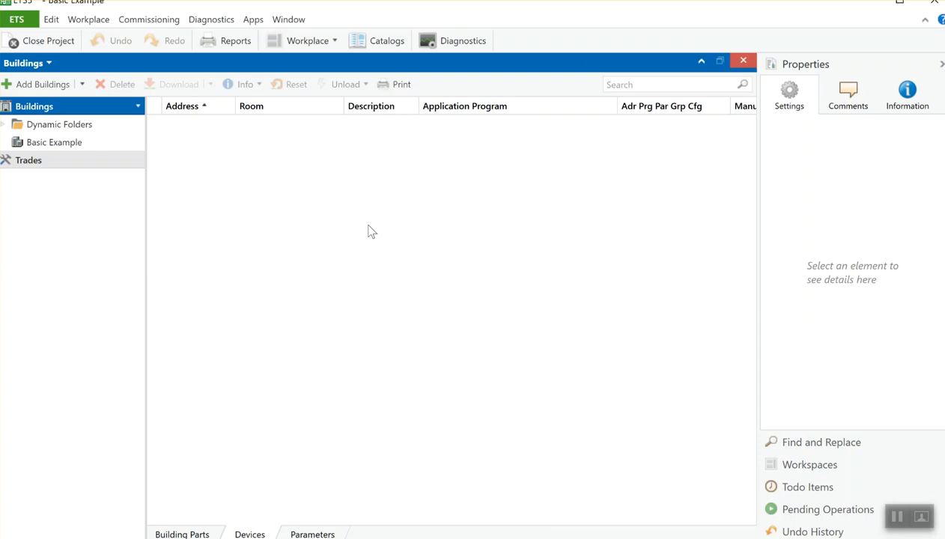
Add one building named "stcenter" to the project's building structure.
click(38, 84)
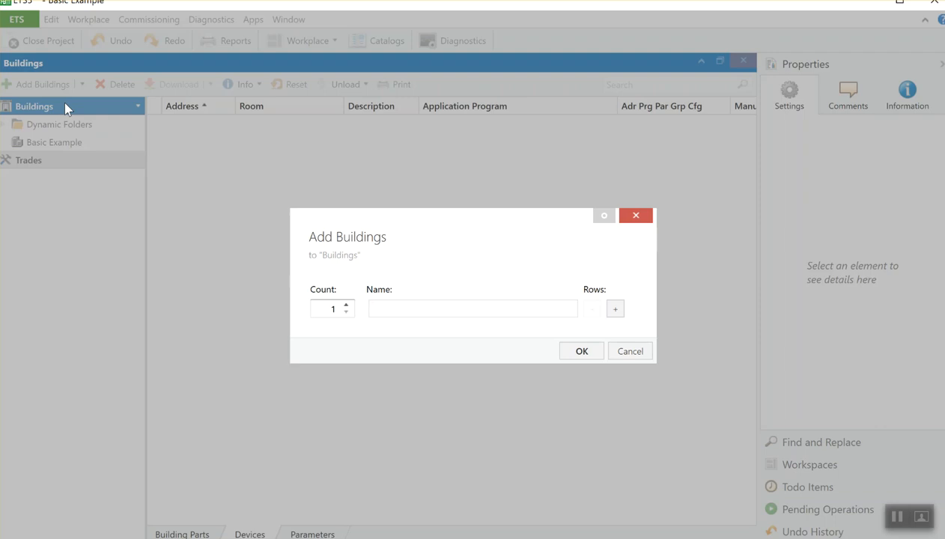
text(tcenter)
key(Return)
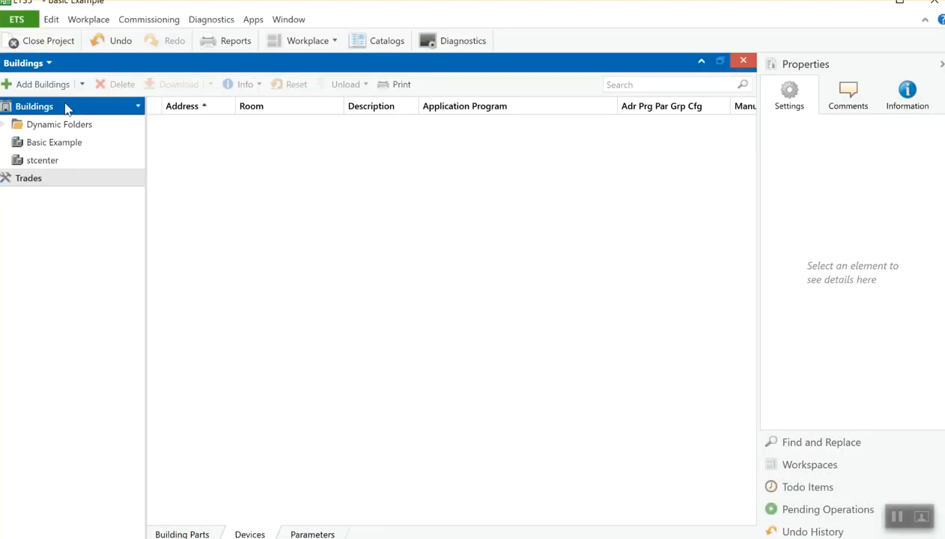
Add a building part named "BlockA" to the stcenter building.
click(59, 161)
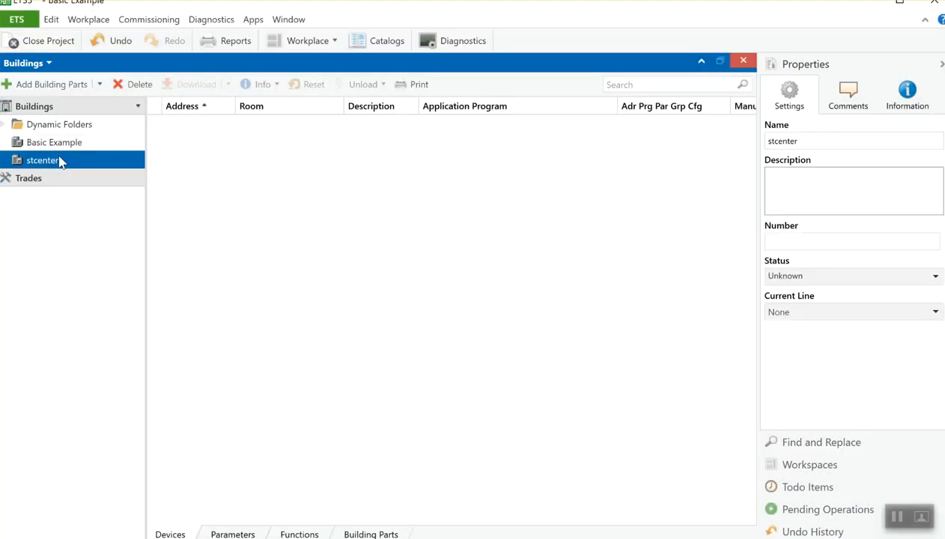
right_click(59, 161)
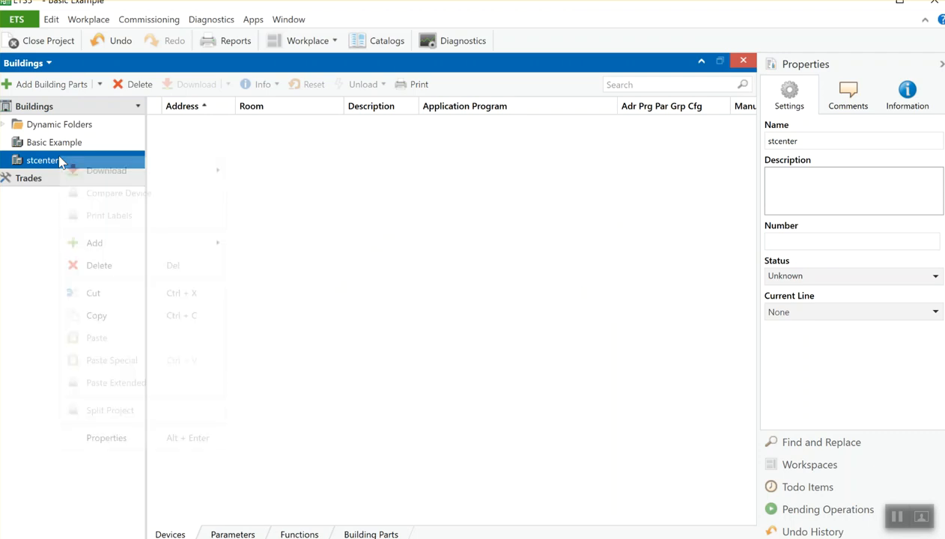
mouse_move(155, 235)
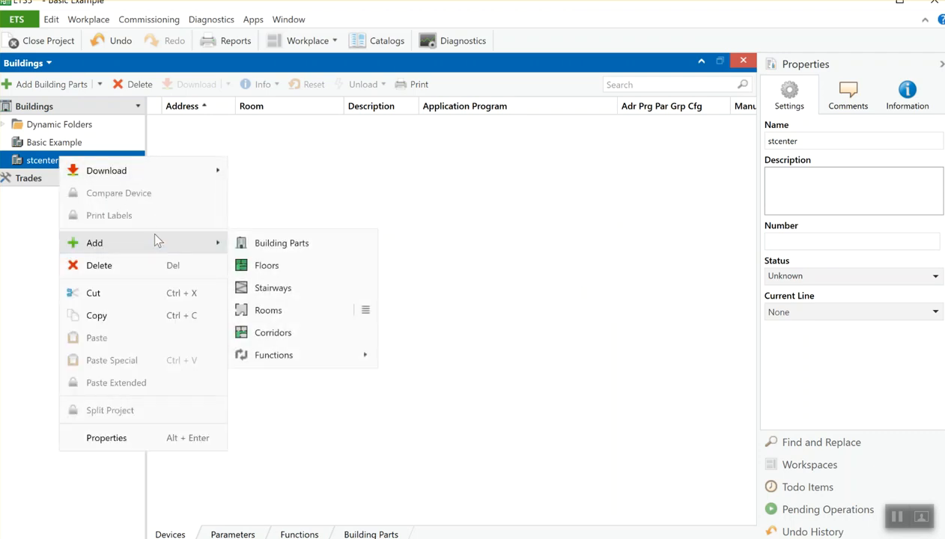
click(284, 246)
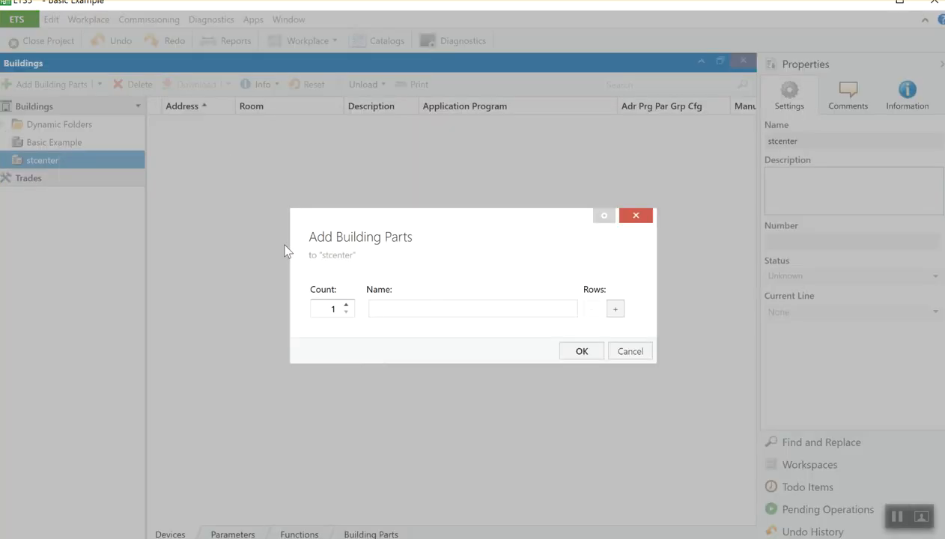
text(Block)
key(Return)
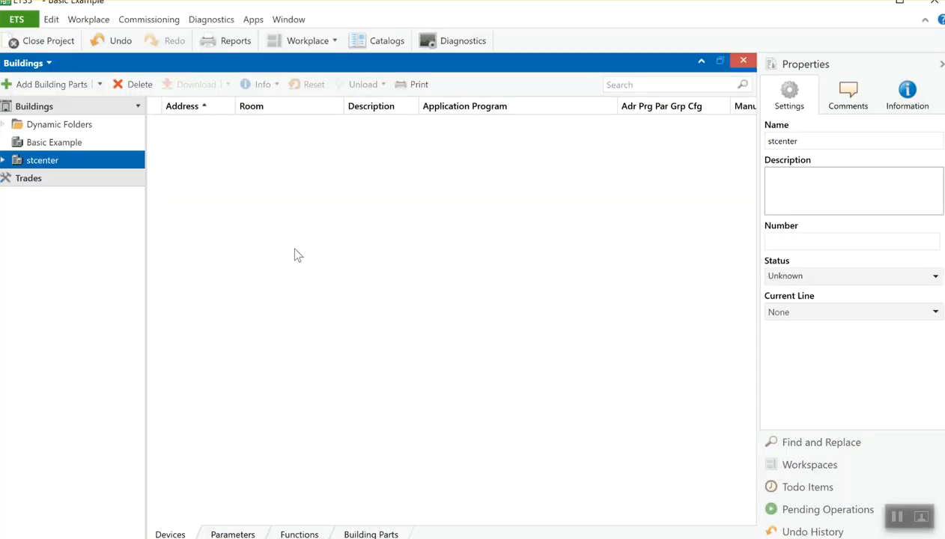
Add a floor named "Floor02" to the BlockA building part.
click(106, 178)
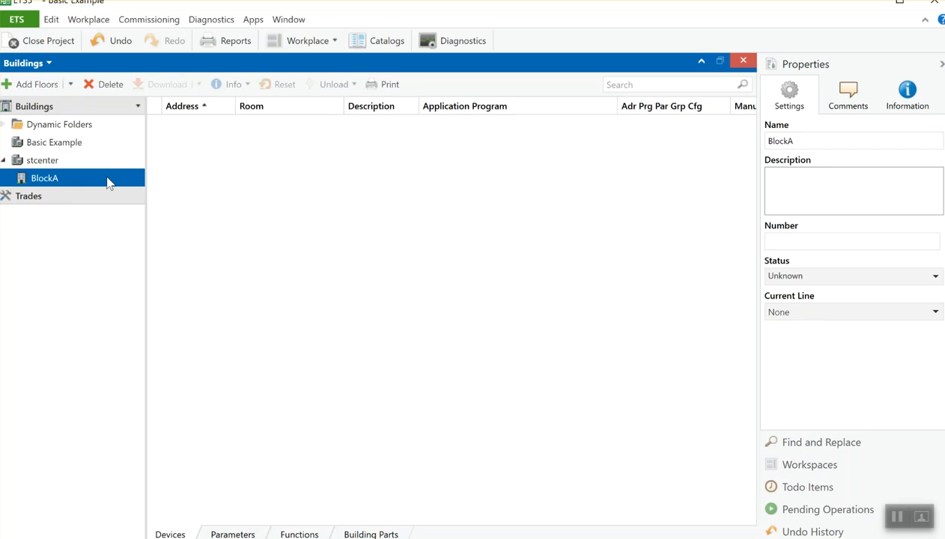
right_click(107, 179)
mouse_move(178, 262)
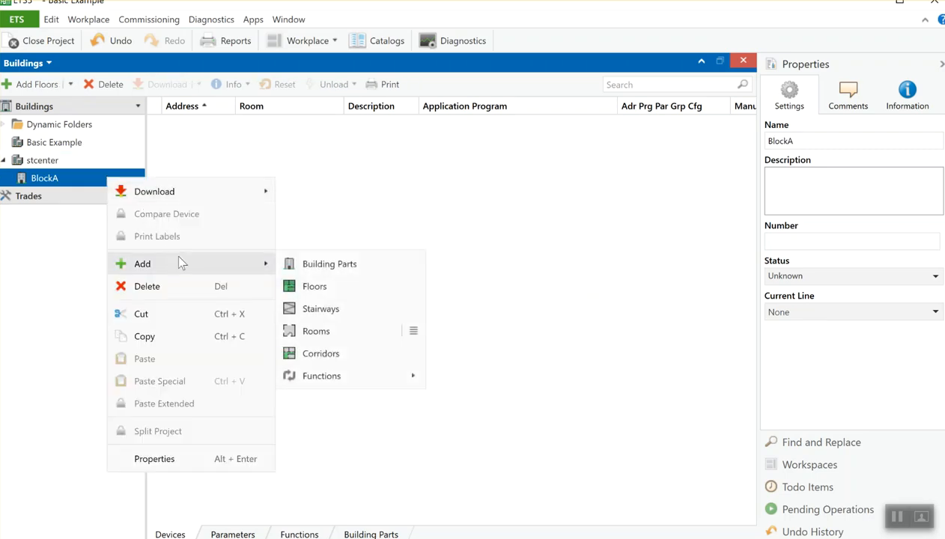
click(300, 287)
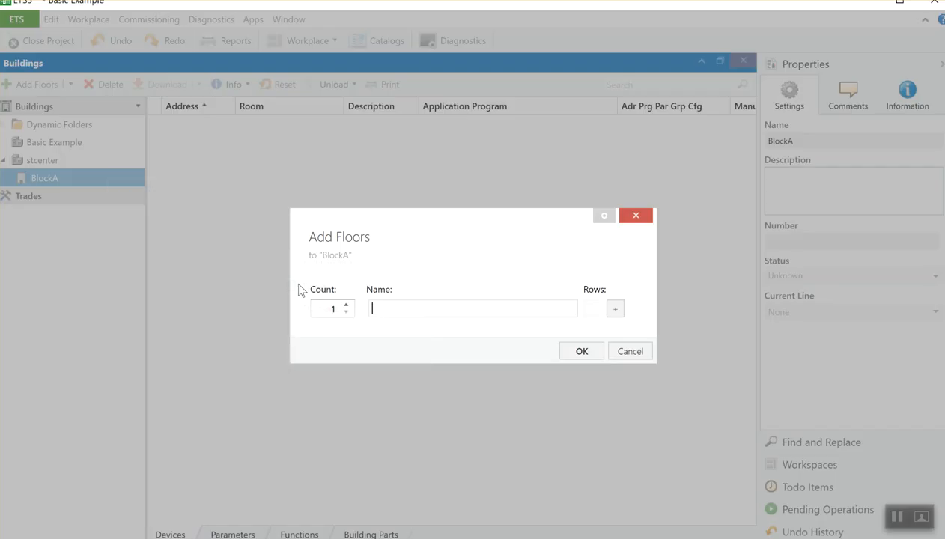
text(Floor02)
key(Return)
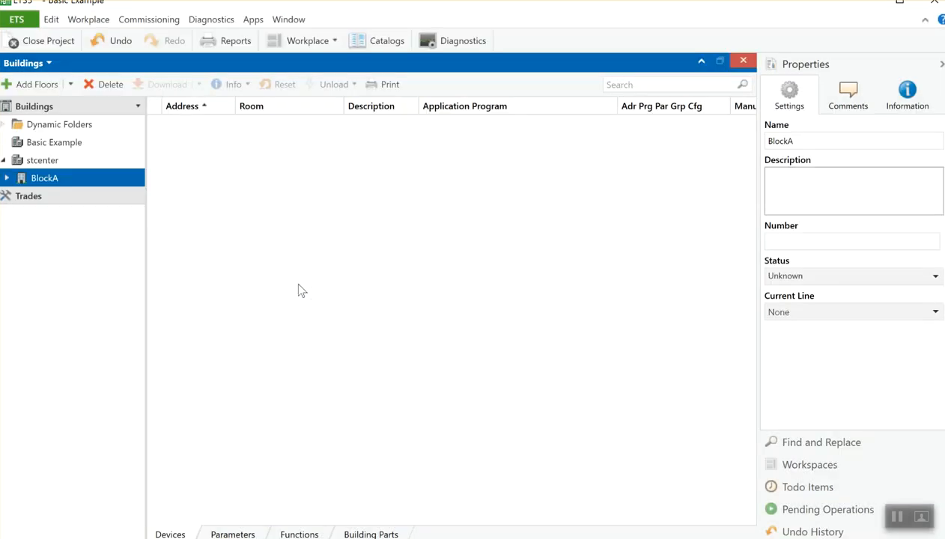
Add a room of the predefined Office type to Floor02 in BlockA.
double_click(116, 183)
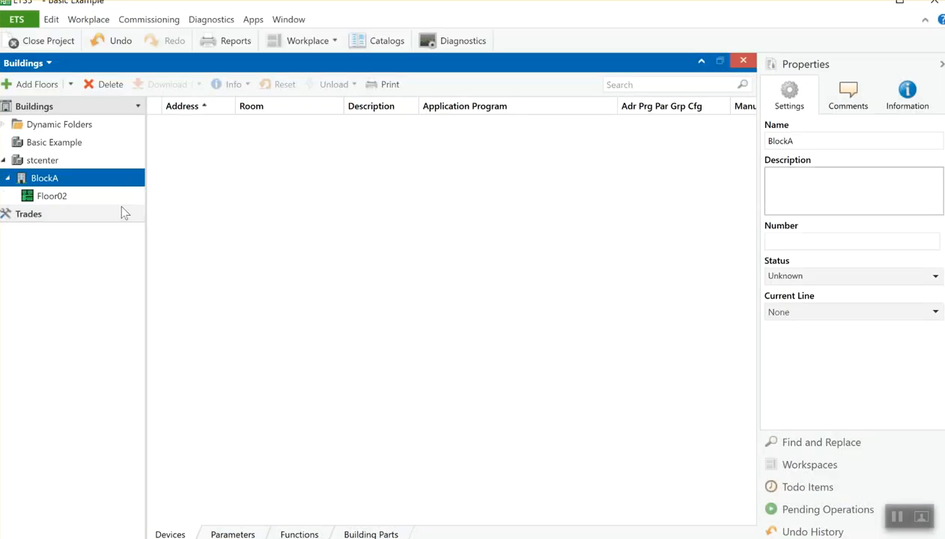
click(121, 210)
click(125, 199)
right_click(126, 200)
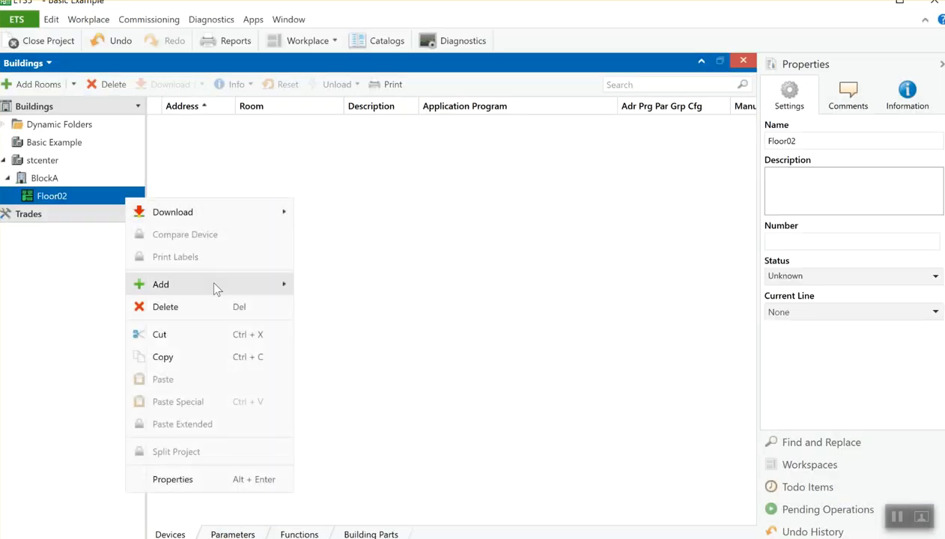
mouse_move(210, 283)
click(431, 285)
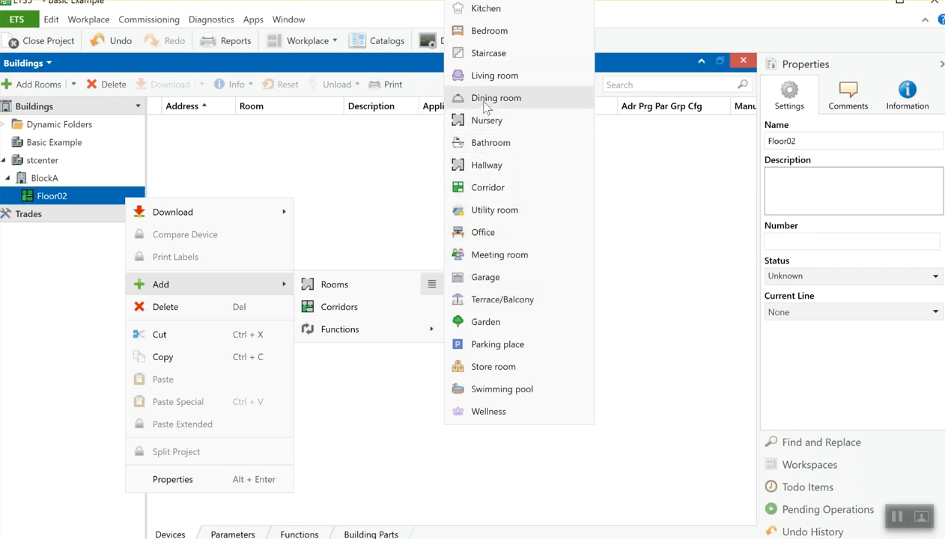
click(491, 233)
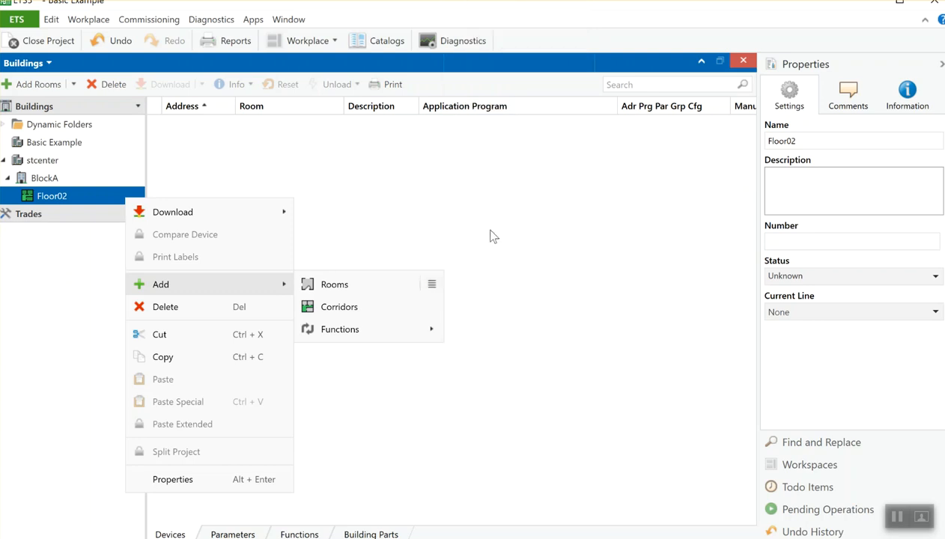
Add a corridor named "Corridor" to Floor02, alongside the Office room.
double_click(103, 200)
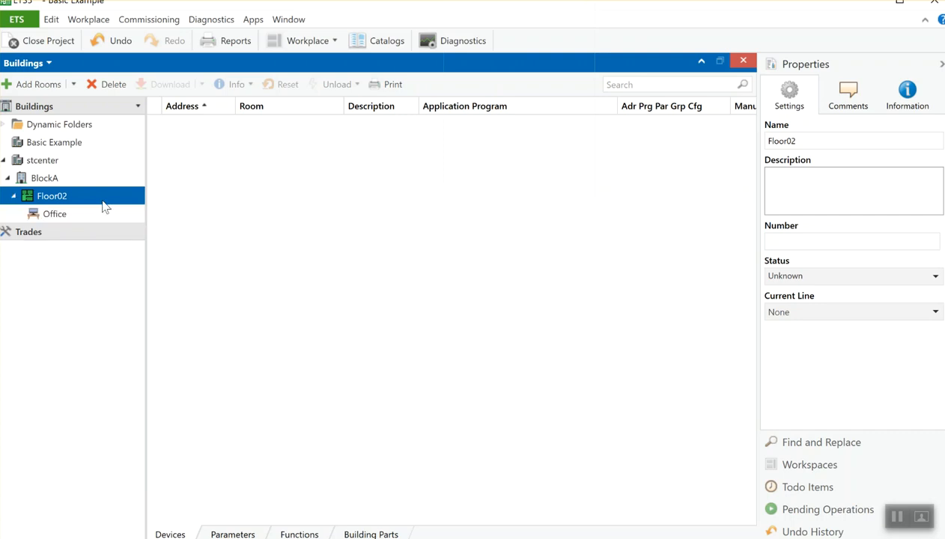
right_click(90, 204)
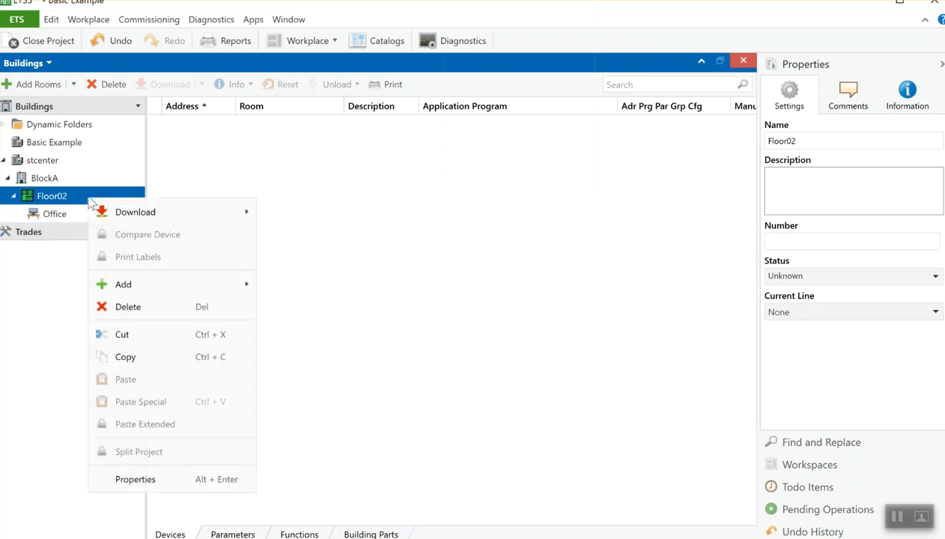
mouse_move(216, 288)
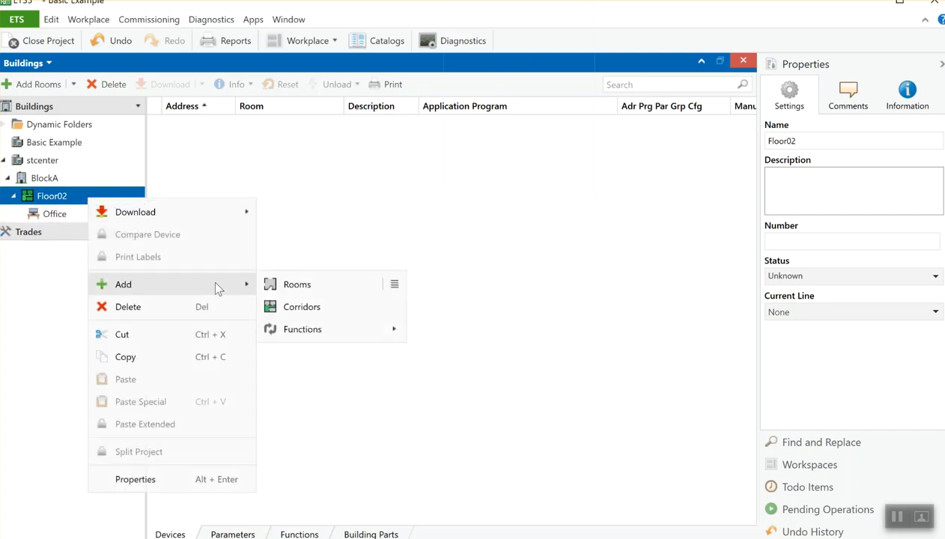
click(287, 307)
click(473, 315)
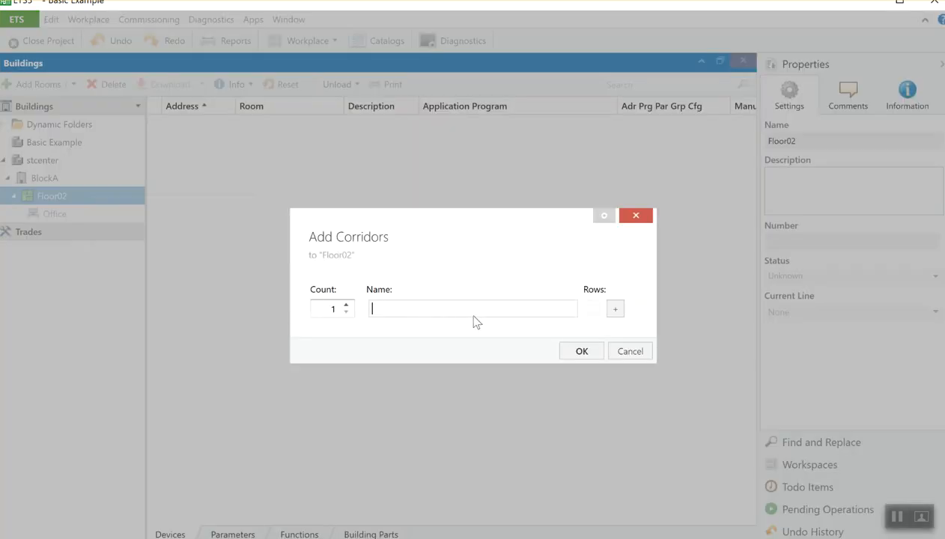
text(Corridor)
key(Return)
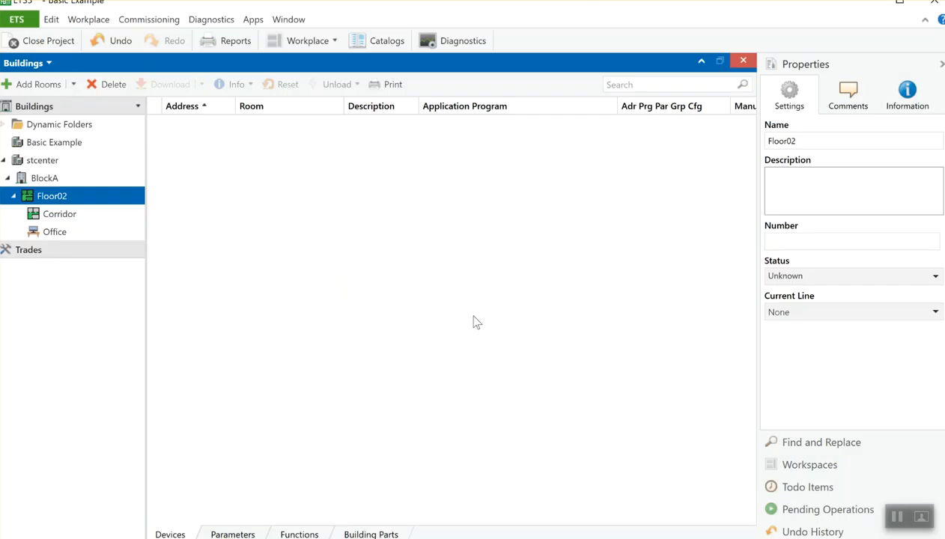
Add a cabinet named "Electrical cabinet" to the Corridor on Floor02 and expand the Corridor in the building tree.
click(69, 215)
right_click(70, 216)
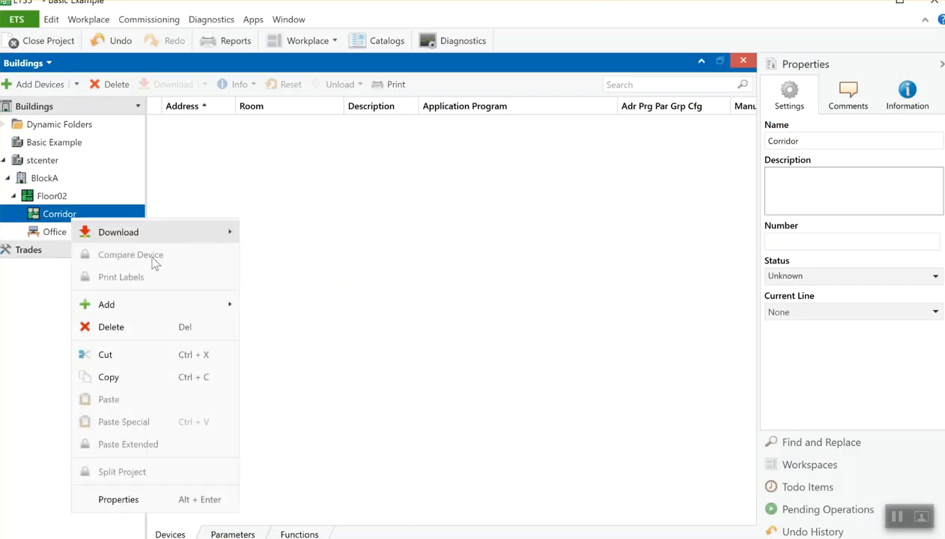
mouse_move(215, 303)
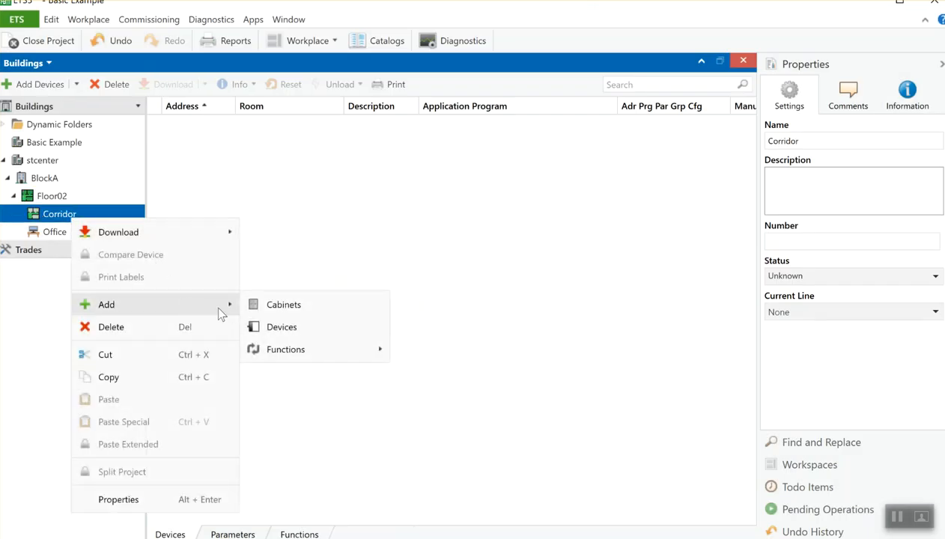
click(267, 305)
text(El)
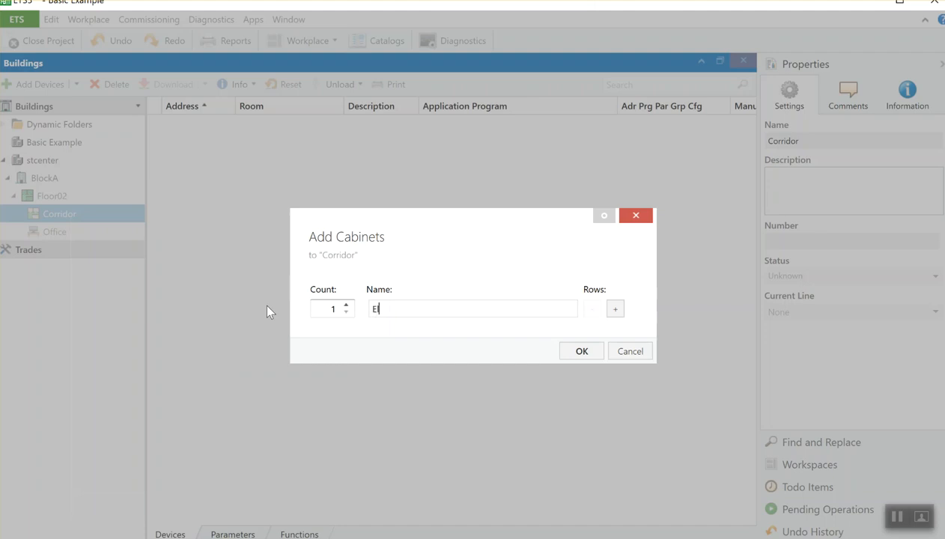
text(ectrical cabinet)
key(Return)
double_click(70, 213)
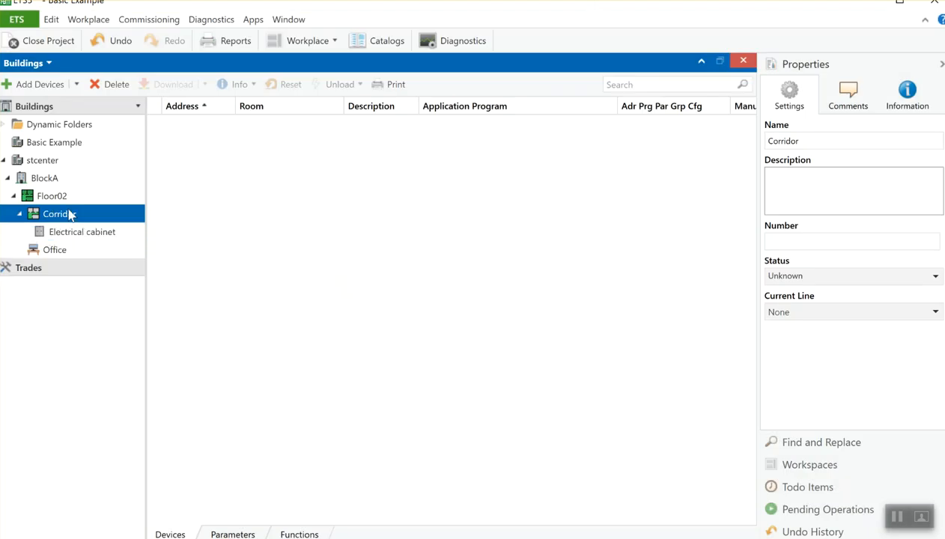
Add the KNX Association push button device "0204 - PB" (KliX application, version 2.3) to the Office room from the catalog.
click(64, 249)
right_click(64, 249)
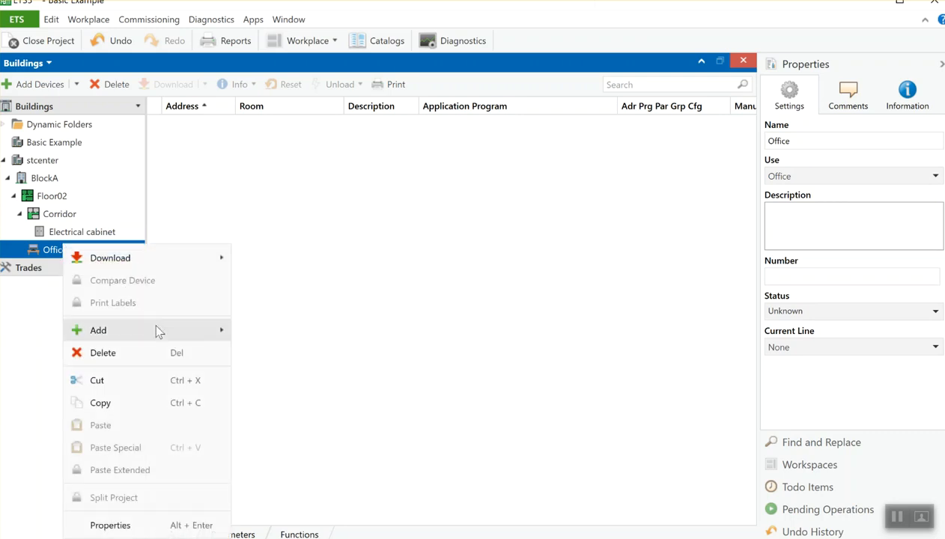
mouse_move(157, 329)
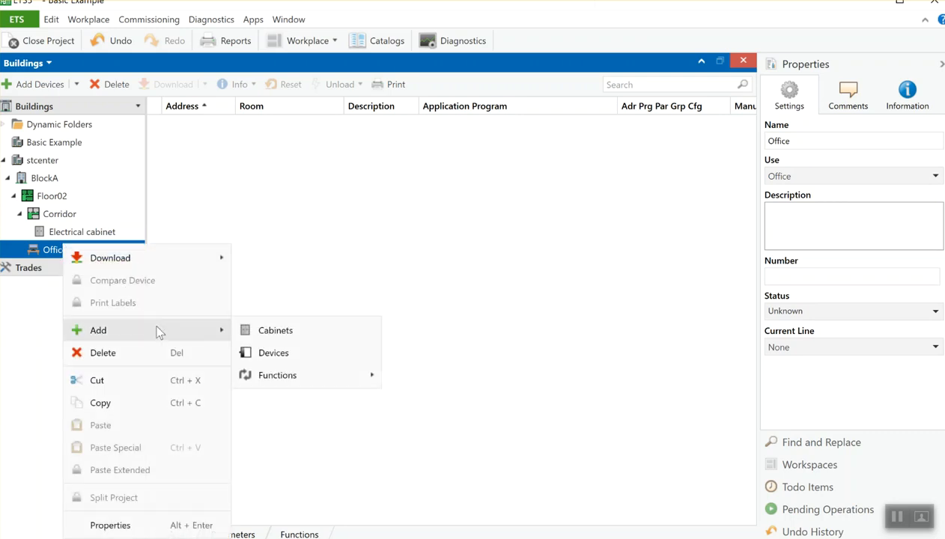
click(249, 353)
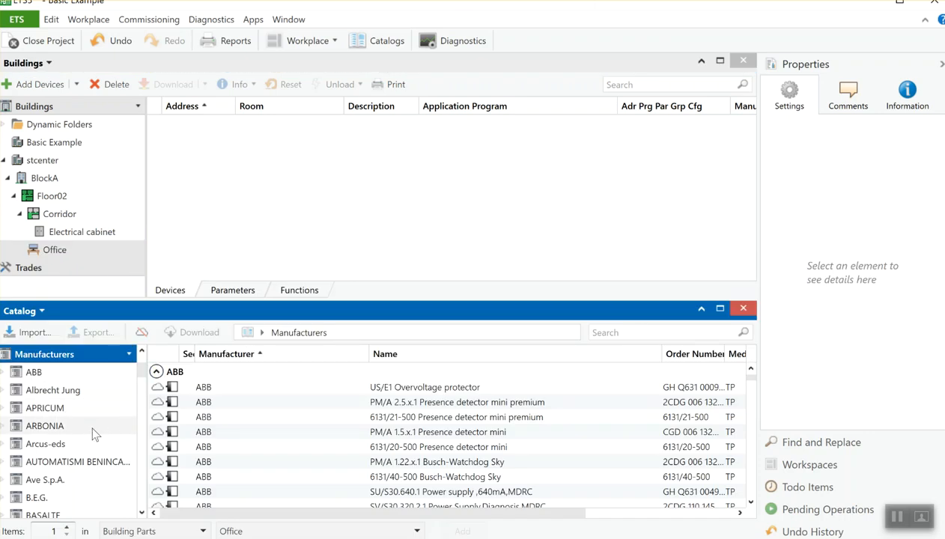
scroll(95, 440, down, 10)
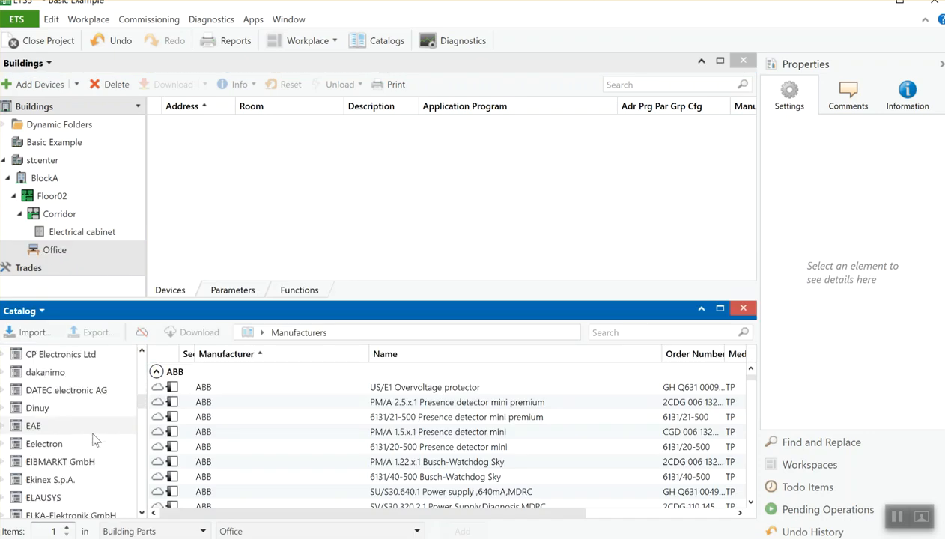
scroll(94, 434, down, 6)
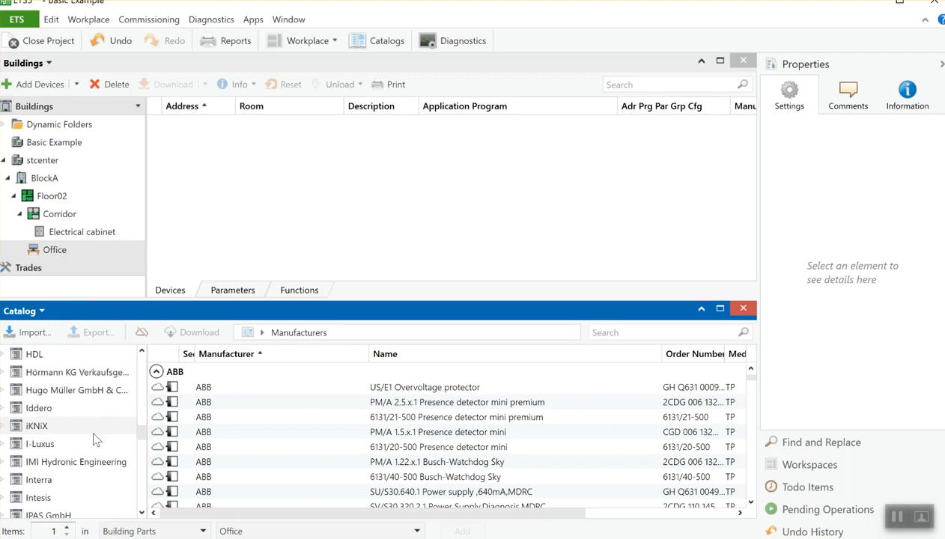
click(60, 479)
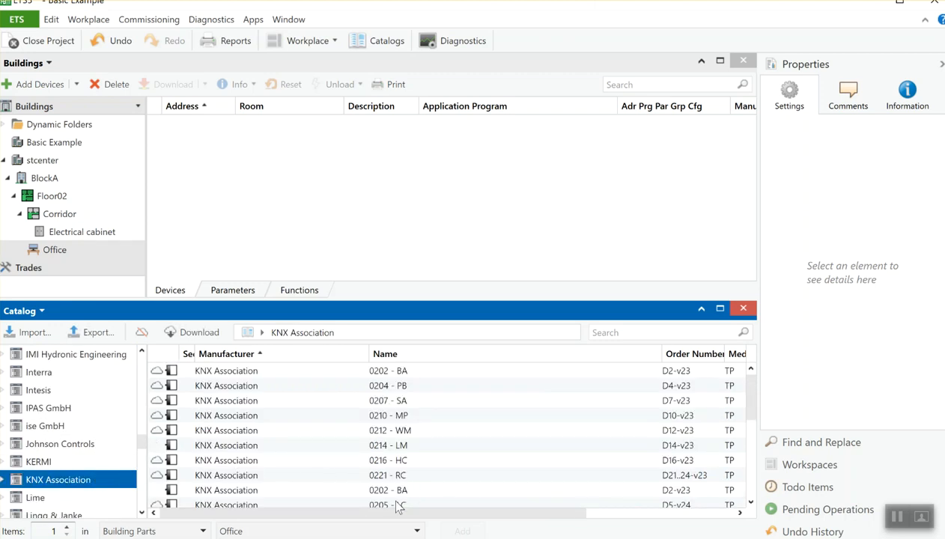
drag(390, 515, 616, 527)
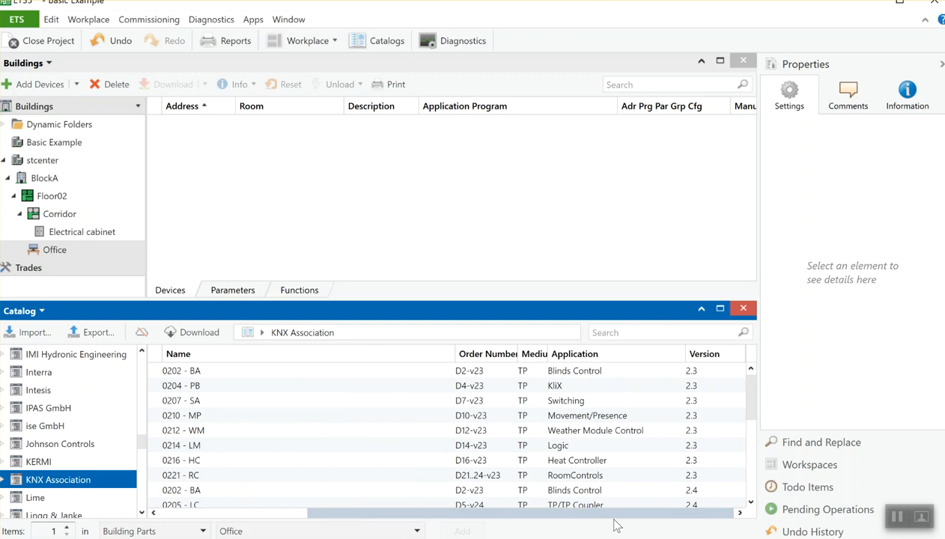
double_click(560, 388)
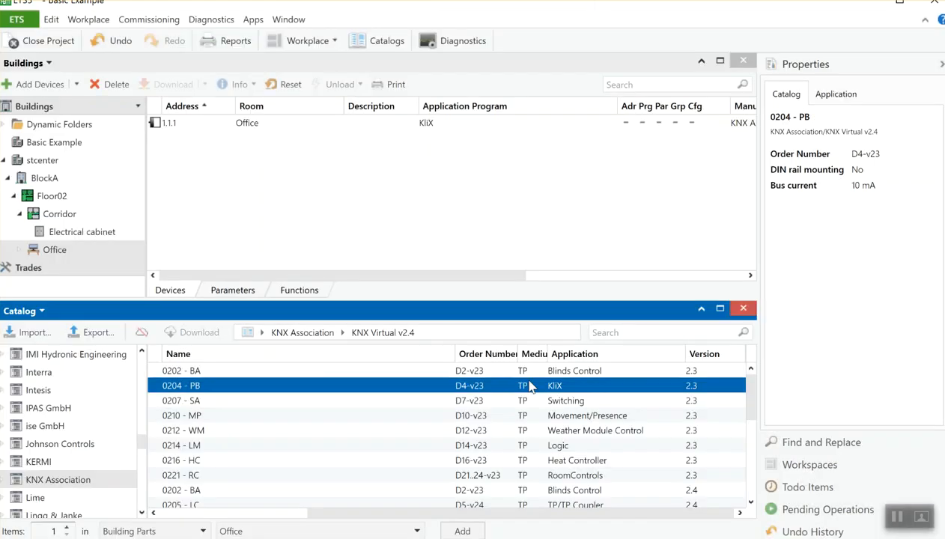
Add the switching actuator "0207 - SA" (version 2.3) and the blinds actuator "0202 - BA" (version 2.4) to the Electrical cabinet from the catalog.
click(81, 233)
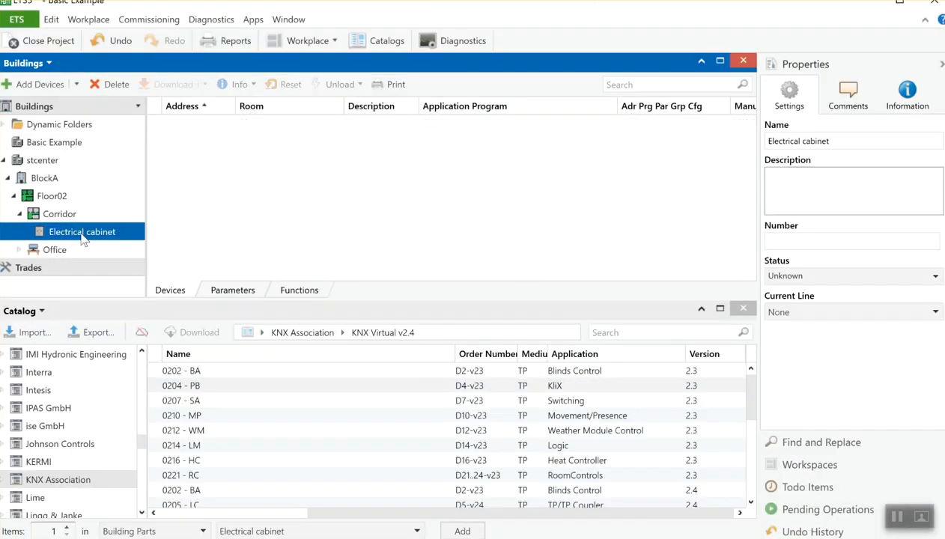
click(563, 403)
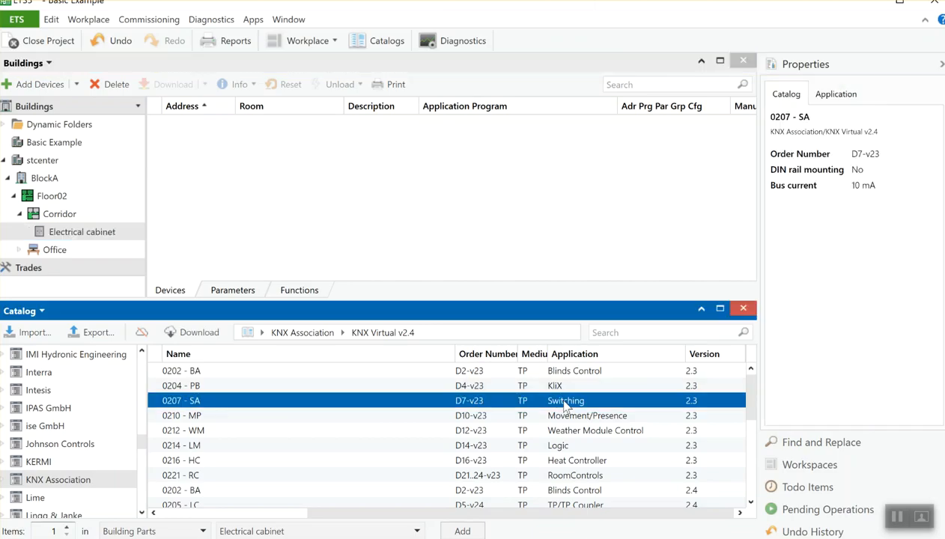
double_click(565, 405)
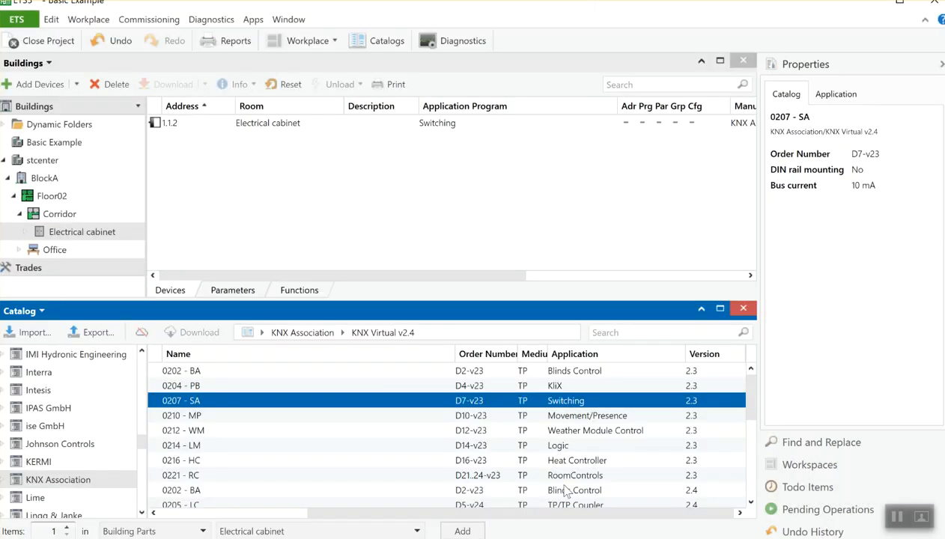
click(567, 497)
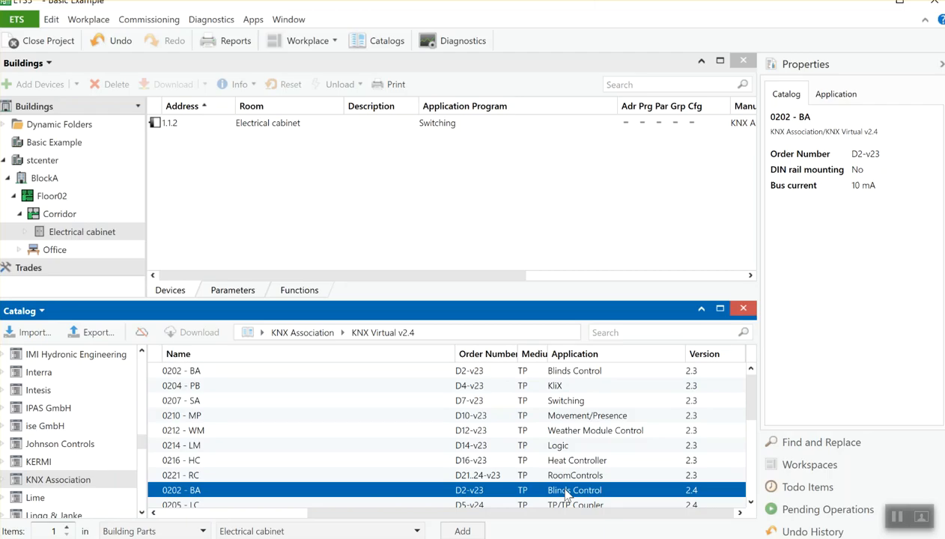
double_click(567, 496)
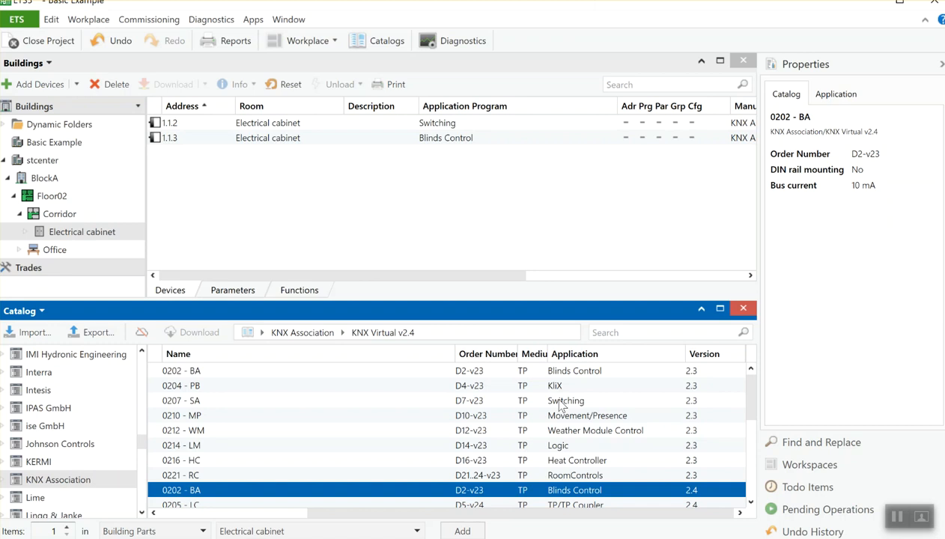
Add the dimming actuator "0200 - DA" (Dimming application, version 2.4) to the Electrical cabinet from the catalog.
scroll(560, 405, down, 2)
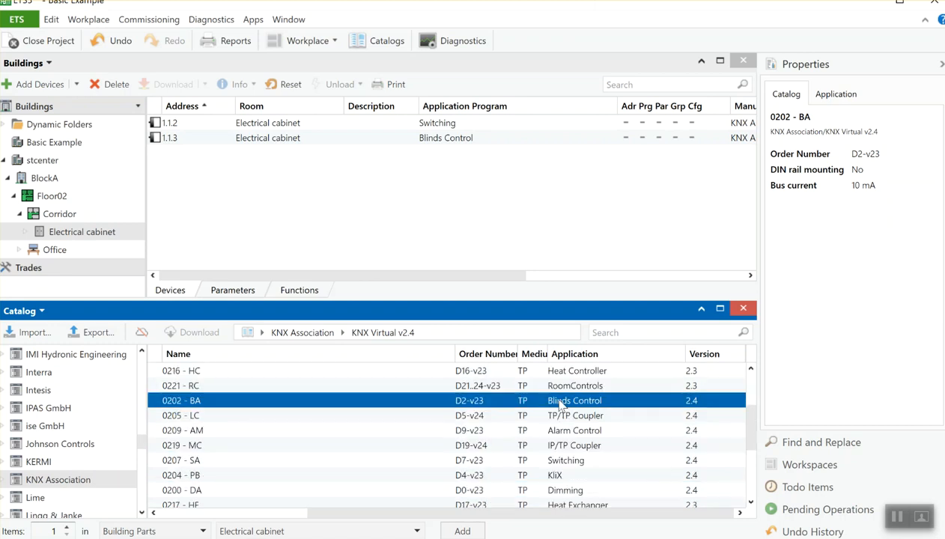
click(570, 491)
double_click(576, 491)
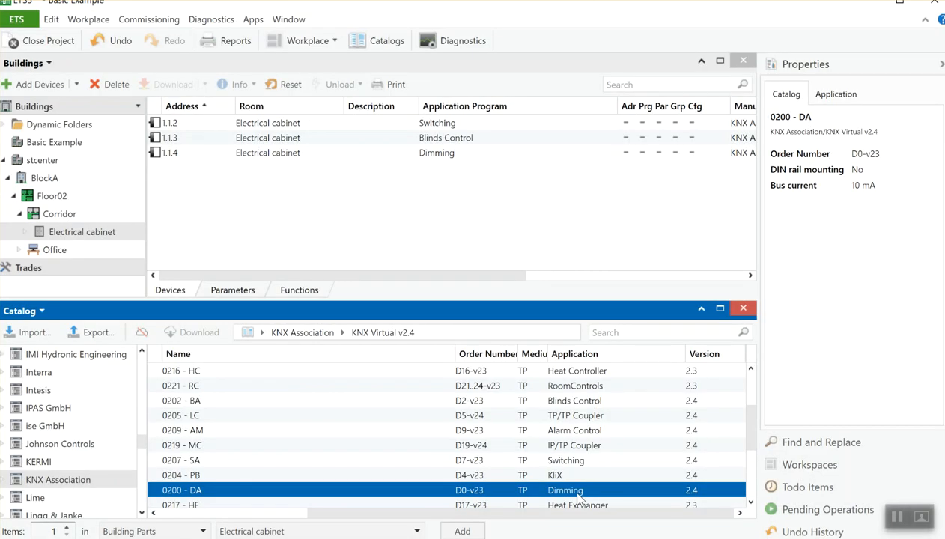
Close the catalog and change the Buildings view to the Devices view of the whole project.
click(743, 309)
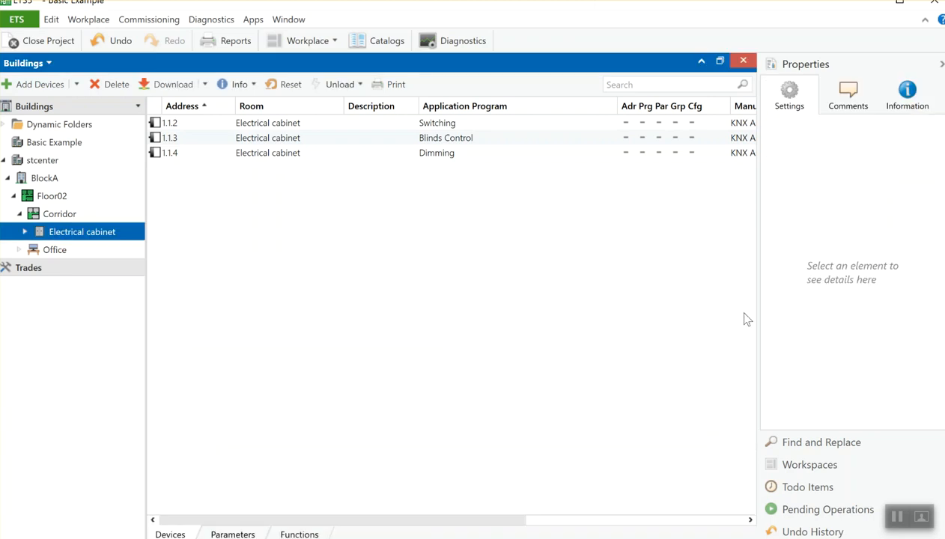
click(11, 65)
click(32, 169)
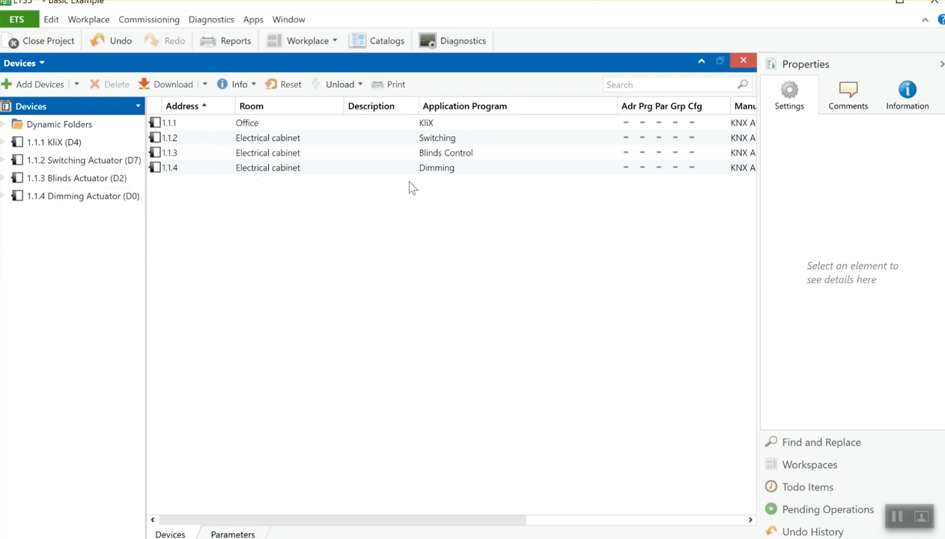
Navigate from the KliX device to its Office room in the building structure, check it and close the extra Buildings view.
click(250, 129)
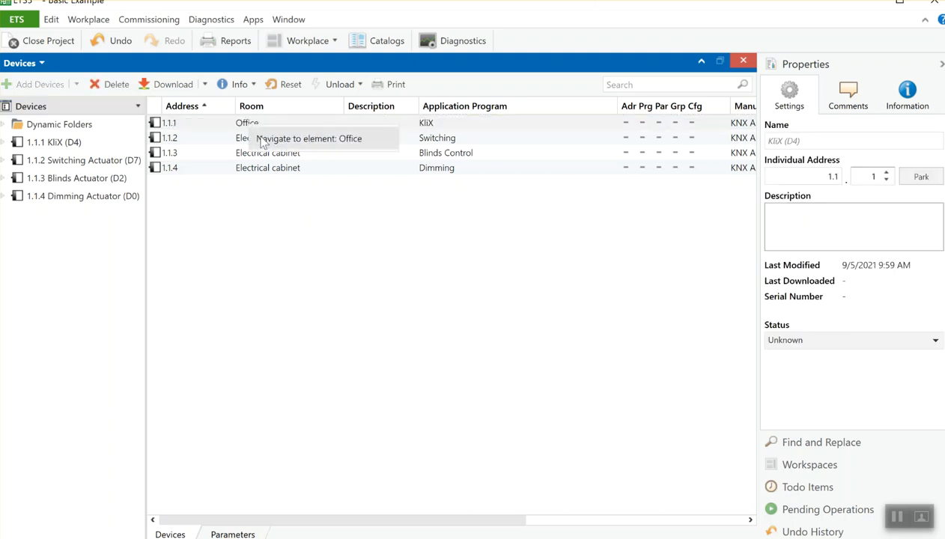
click(275, 142)
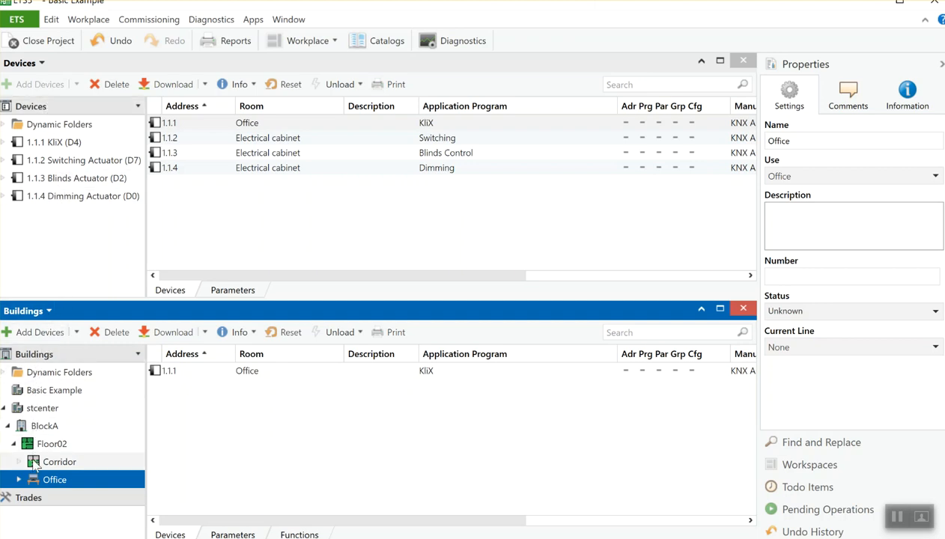
click(201, 199)
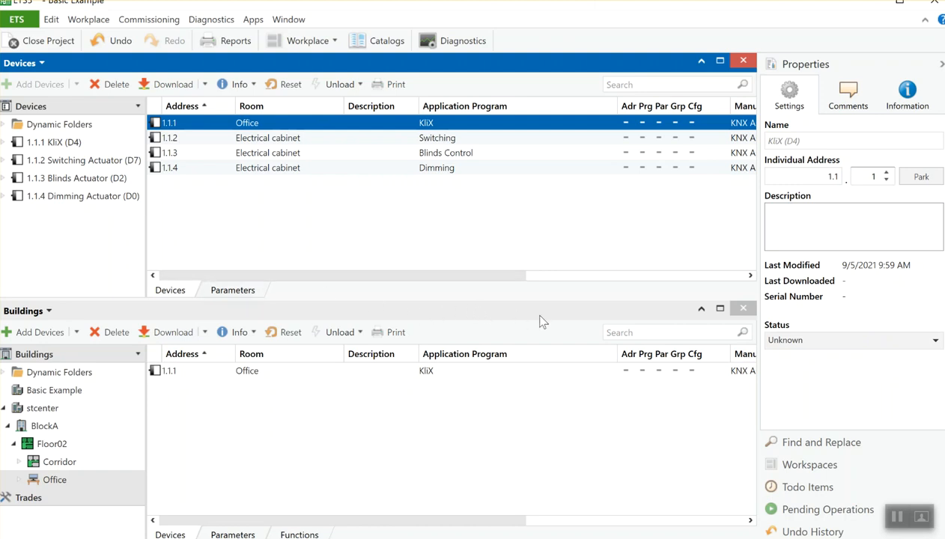
click(743, 308)
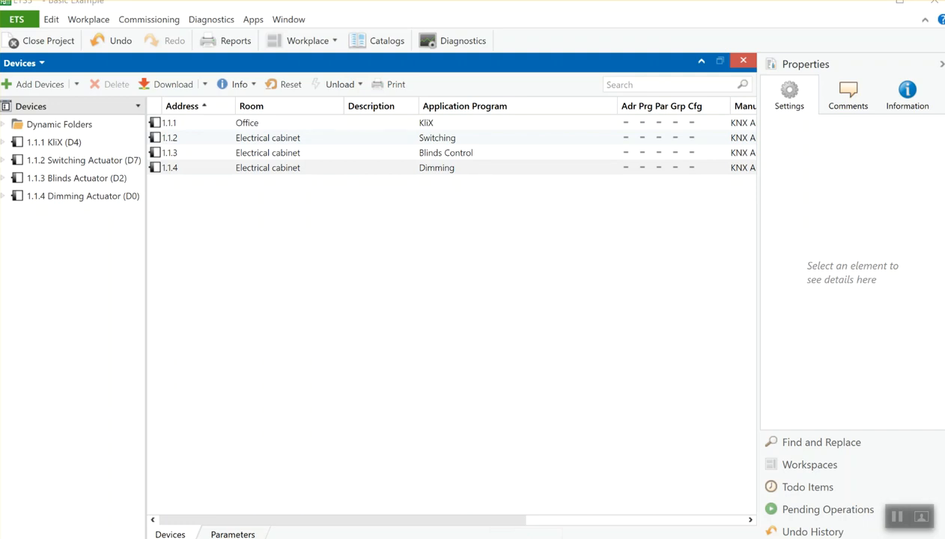
Switch to KNX Virtual, examine the simulated panels of devices D4, D7, D0 and D2, and return to ETS5.
key(alt+Tab)
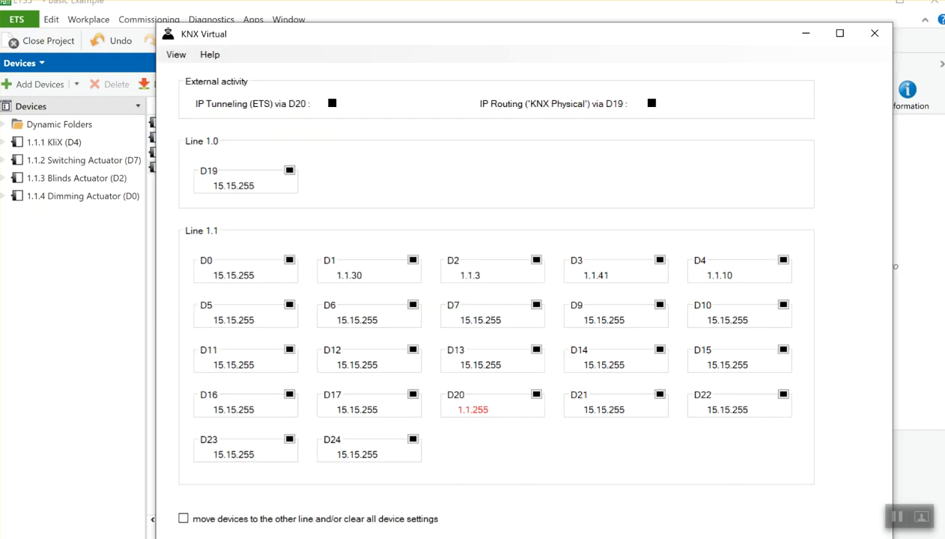
click(179, 56)
click(192, 85)
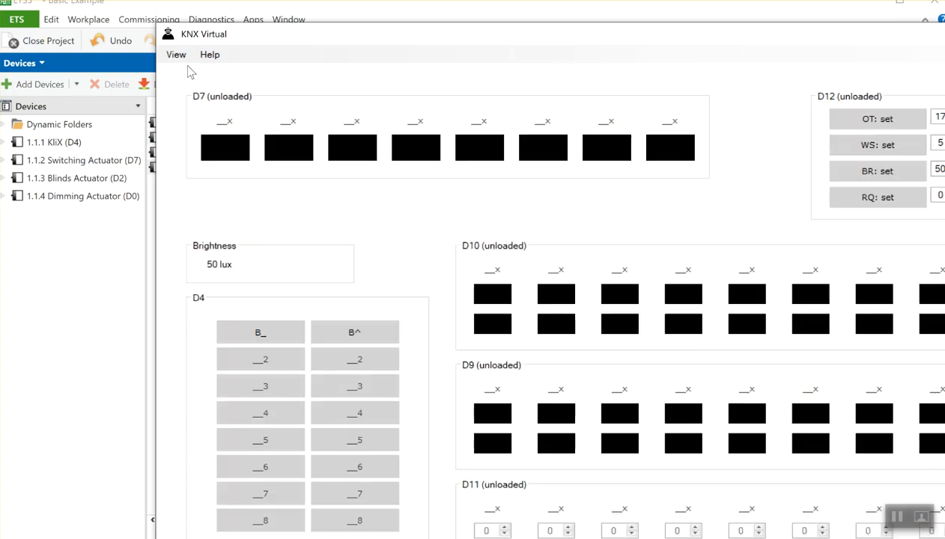
click(177, 54)
click(199, 70)
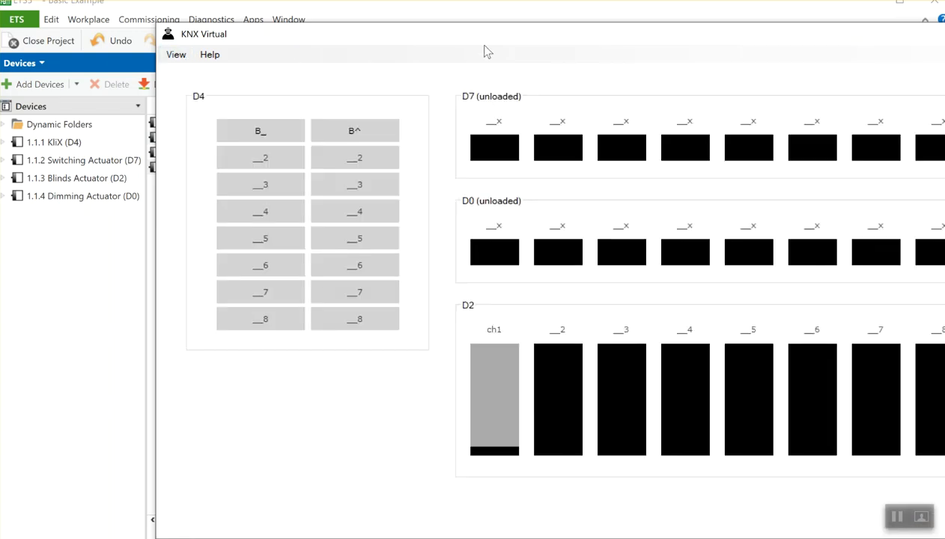
drag(482, 47, 337, 55)
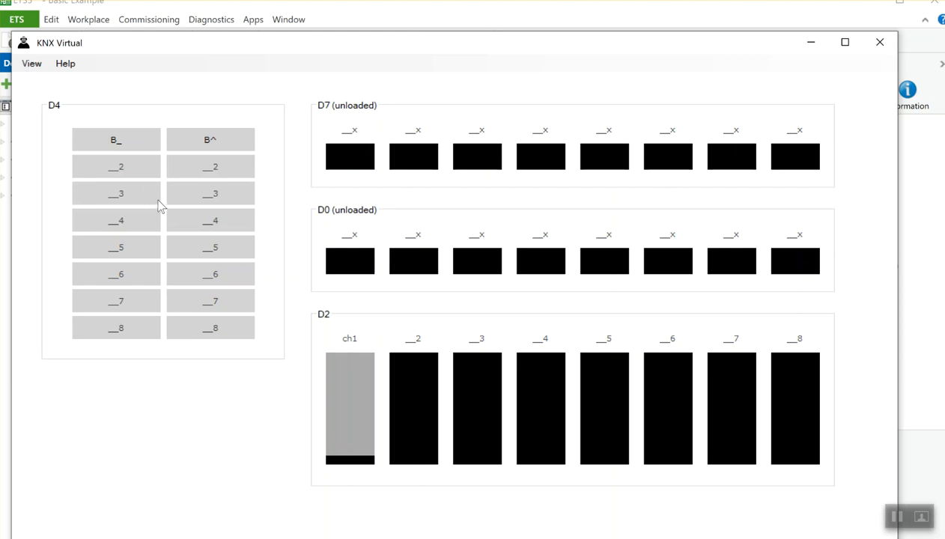
click(811, 43)
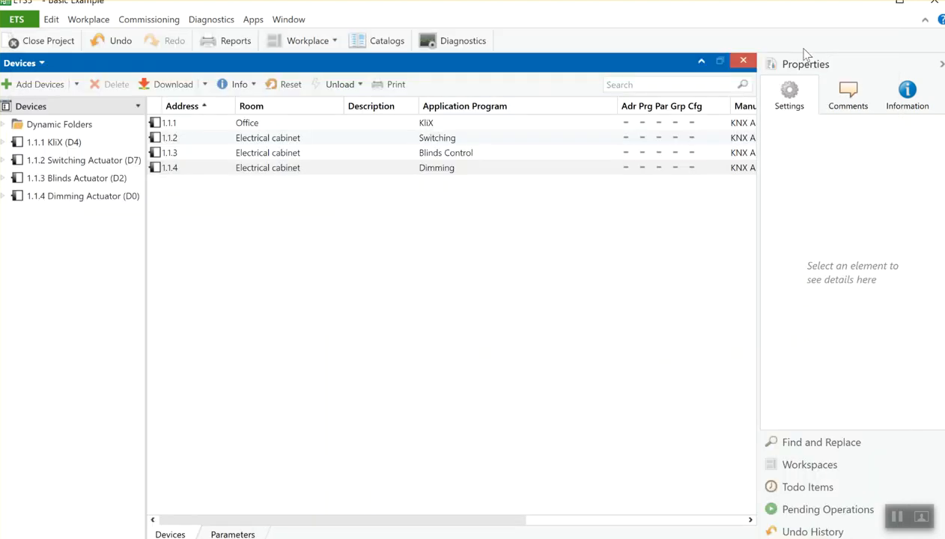
Turn on highlighting of changed parameters and set the function of CH-1 on the KliX (D4) device to "Switching - Feedback (black/red)".
click(106, 146)
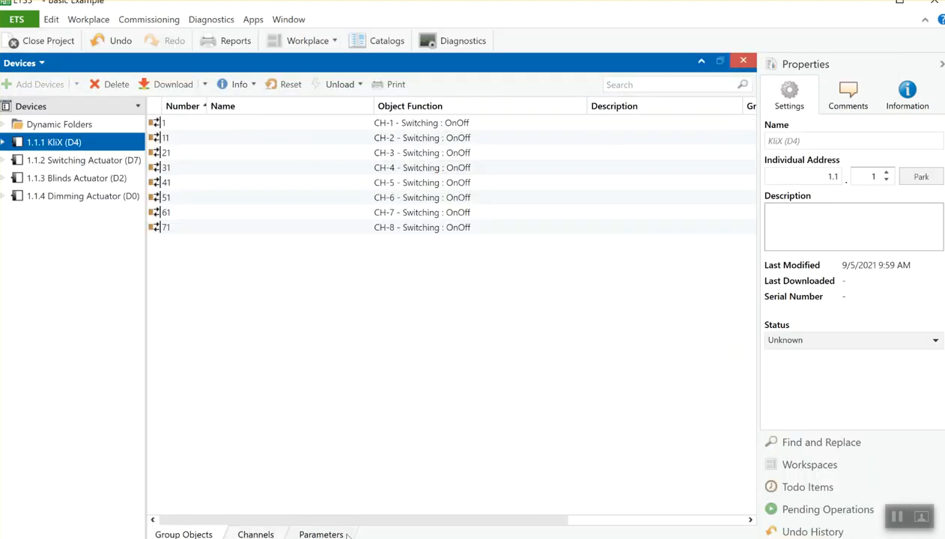
click(346, 533)
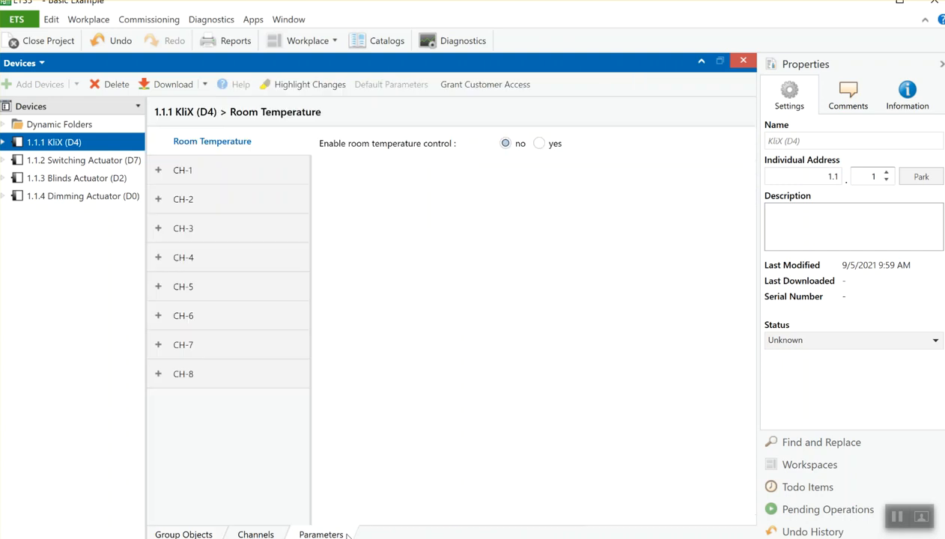
click(306, 88)
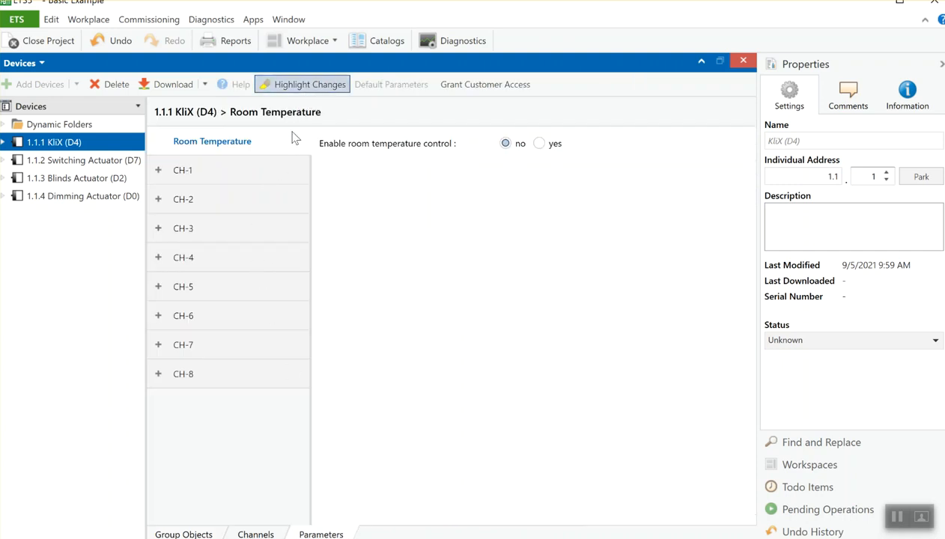
click(254, 159)
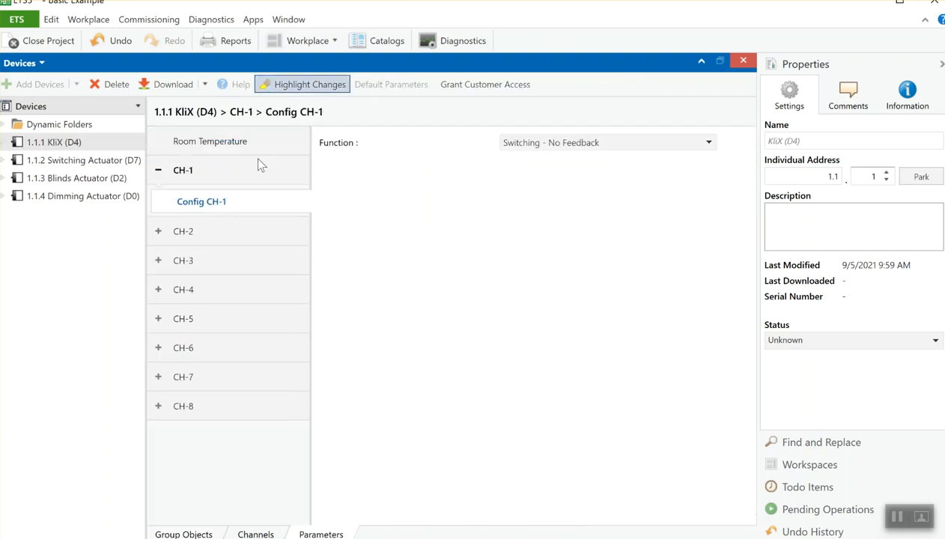
click(502, 144)
click(515, 181)
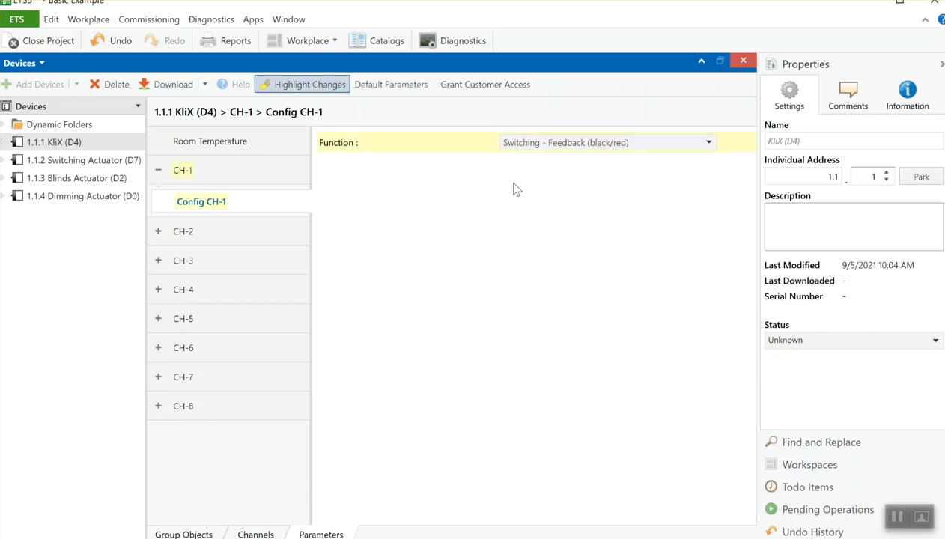
Set the function of CH-2 on the KliX (D4) device to "Dimming - 8bit Feedback (black/yellow/red)".
click(236, 221)
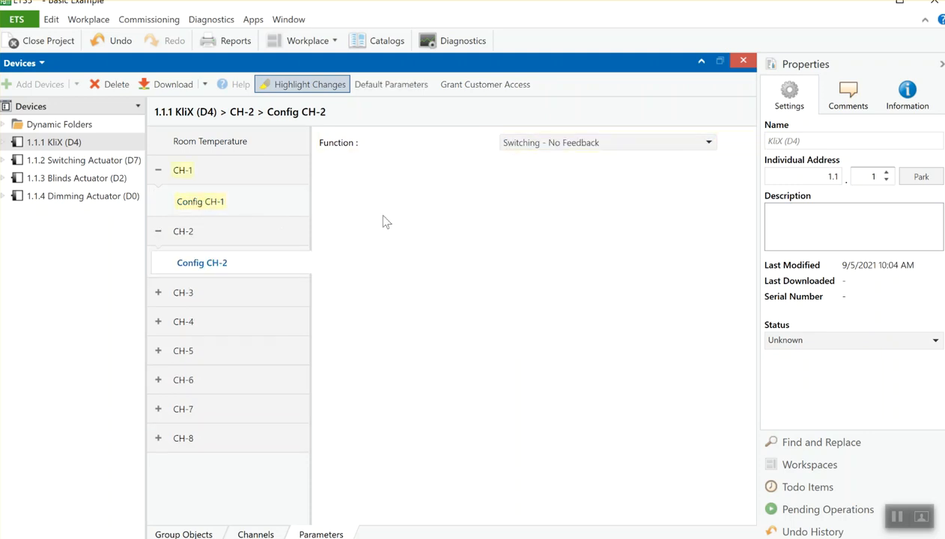
click(503, 150)
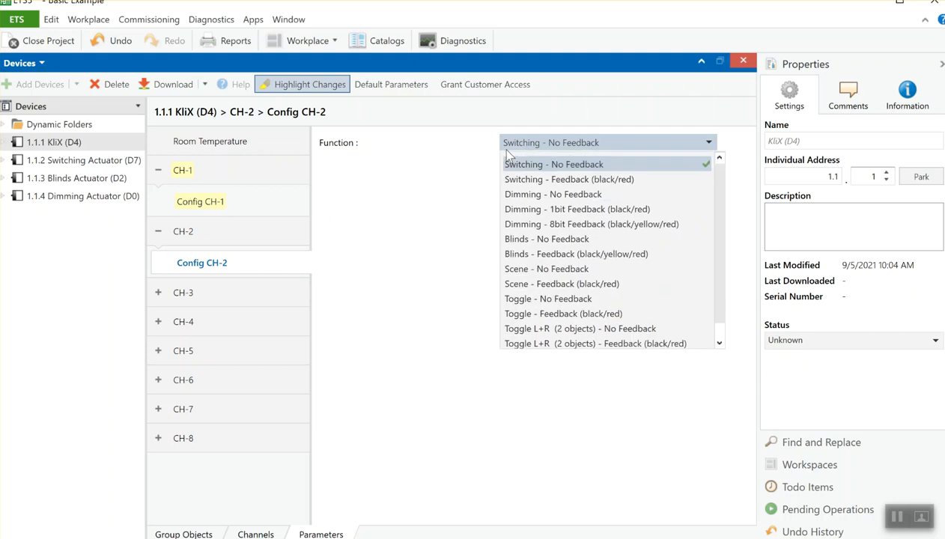
click(518, 218)
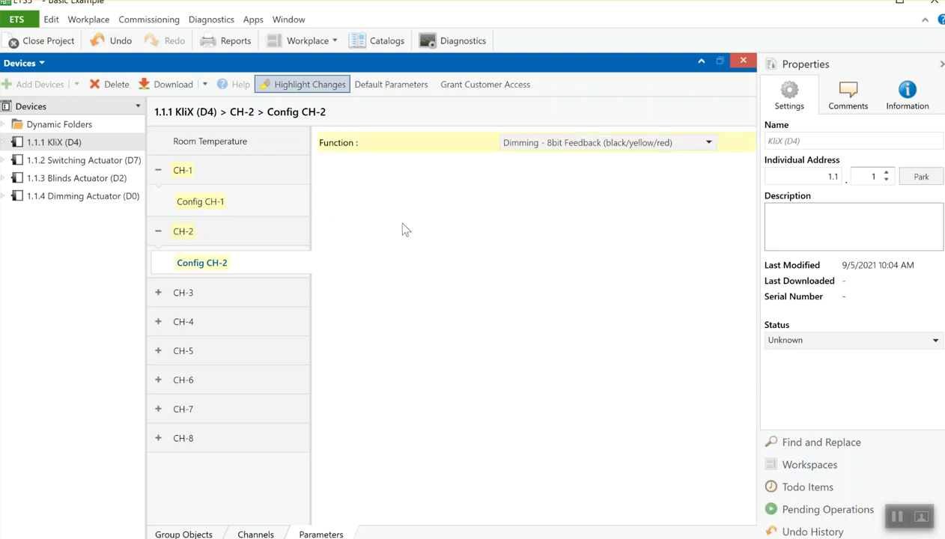
Set the function of CH-3 on the KliX (D4) device to "Blinds - Feedback (black/yellow/red)".
click(259, 293)
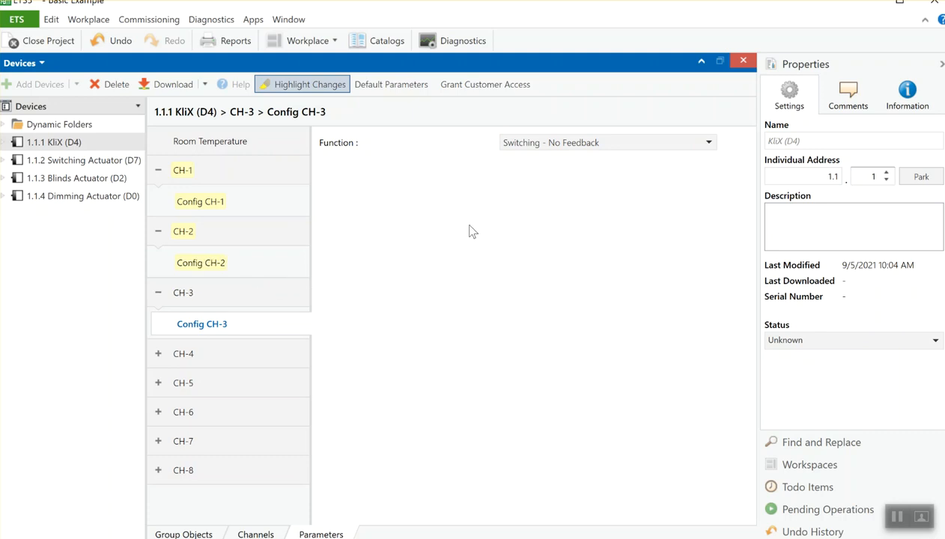
click(545, 142)
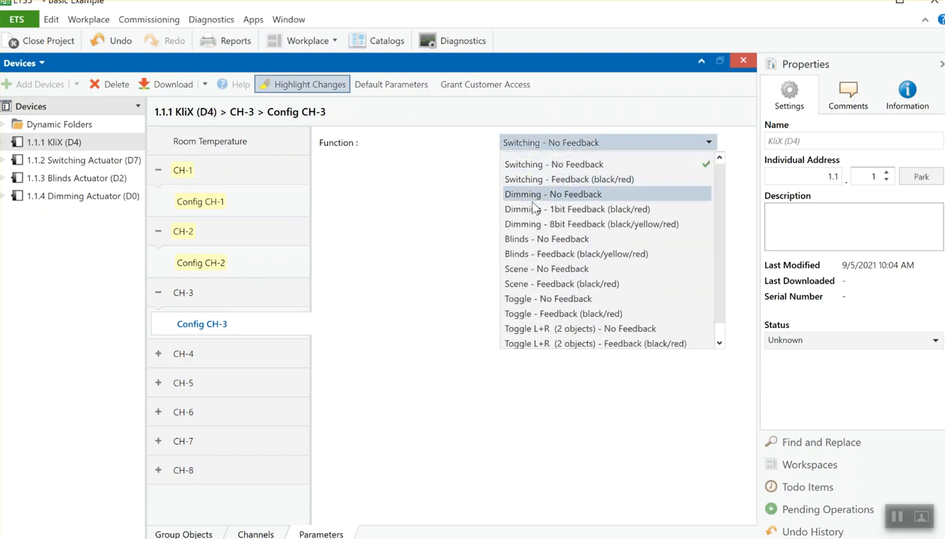
click(536, 254)
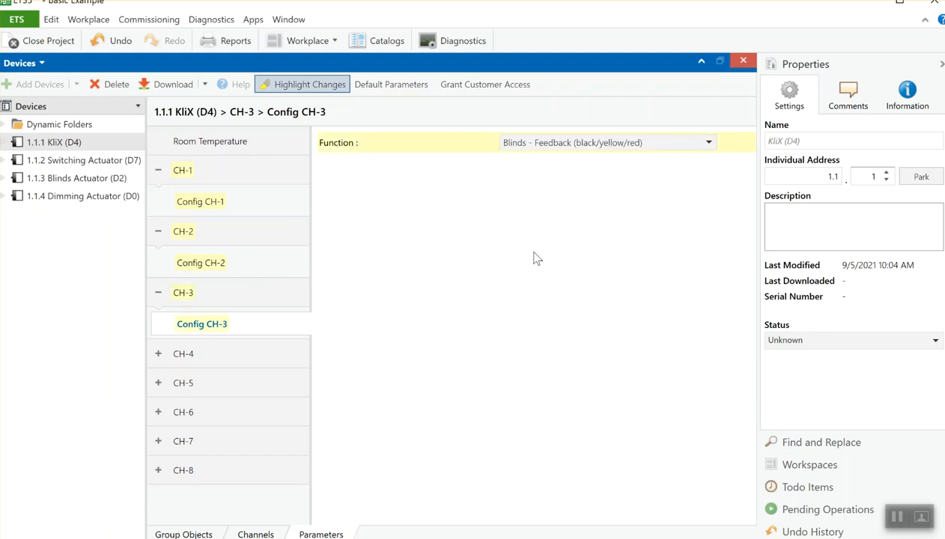
Set the feedback of CH-1 on the Switching Actuator (D7) to Info OnOff.
click(107, 161)
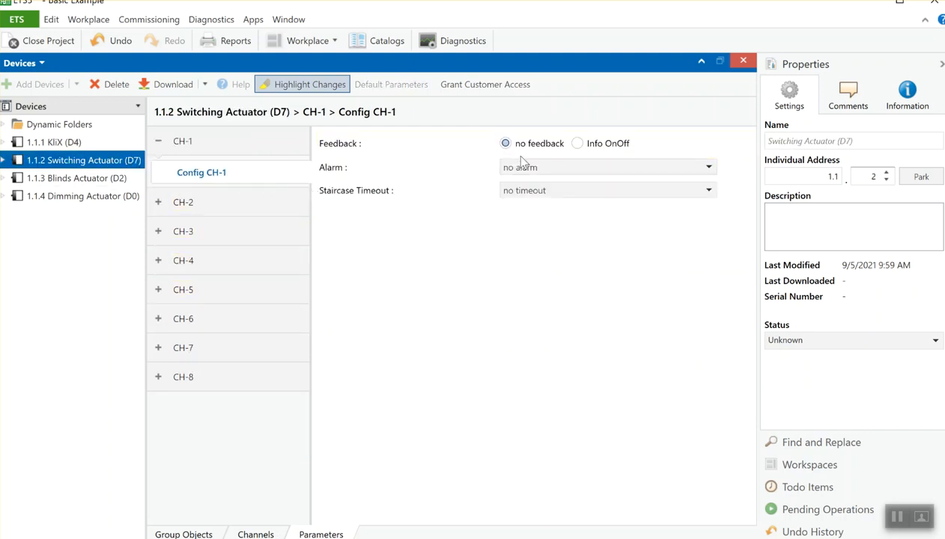
click(578, 144)
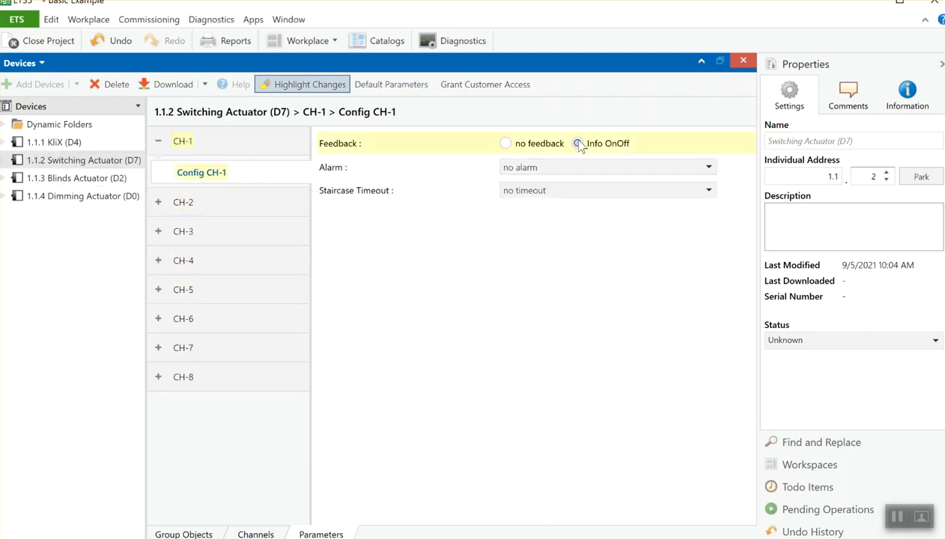
Enable the Info Position parameter of CH-1 on the Blinds Actuator (D2).
click(128, 179)
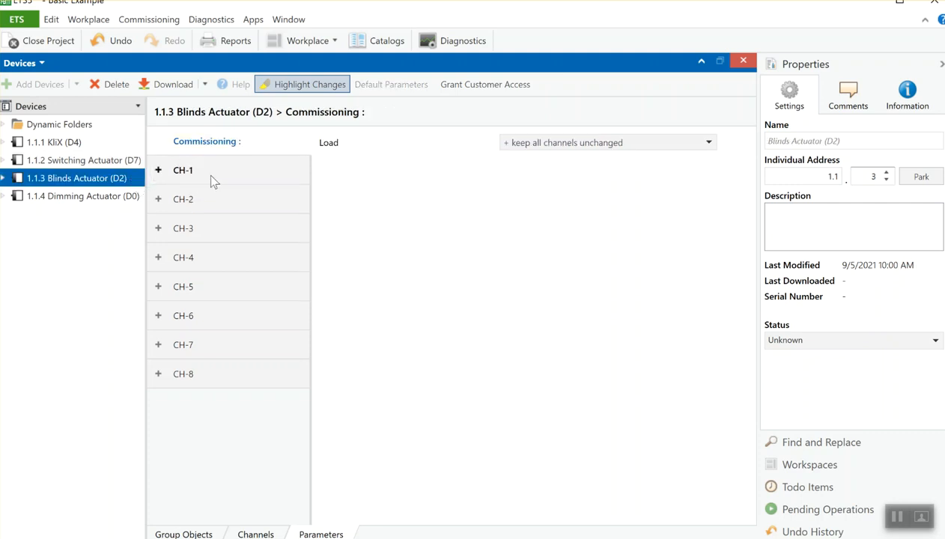
click(510, 145)
click(510, 145)
click(182, 171)
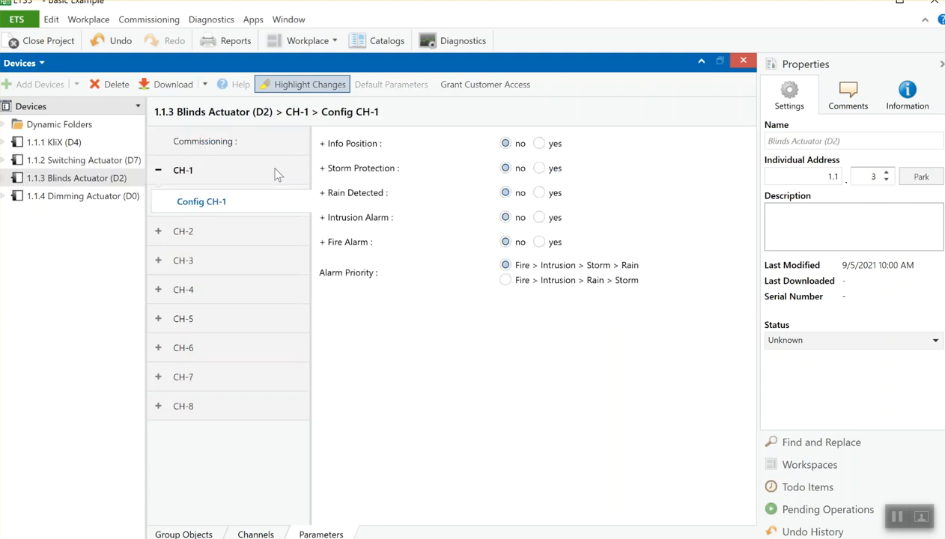
click(540, 143)
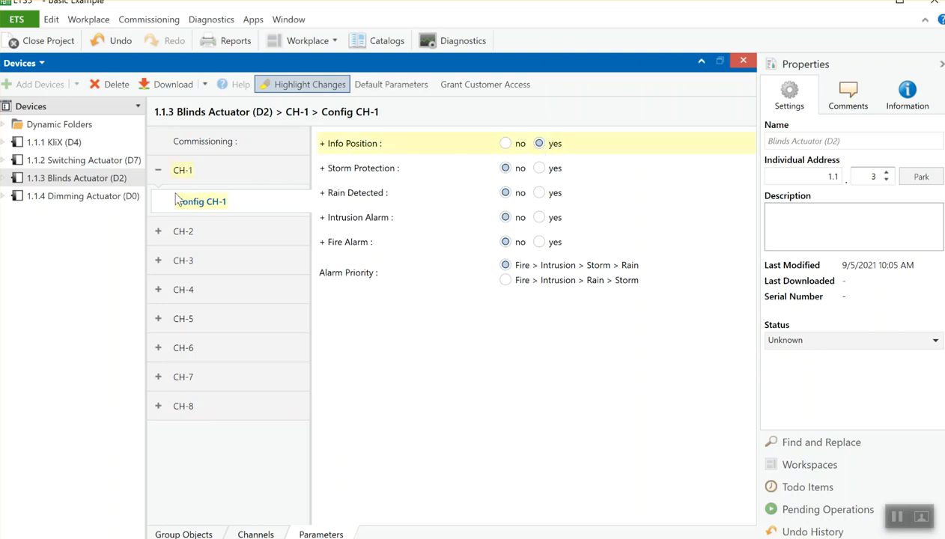
Configure CH-1 on the Dimming Actuator (D0) with 16 dimming steps and Info Dimming Value as feedback.
click(122, 196)
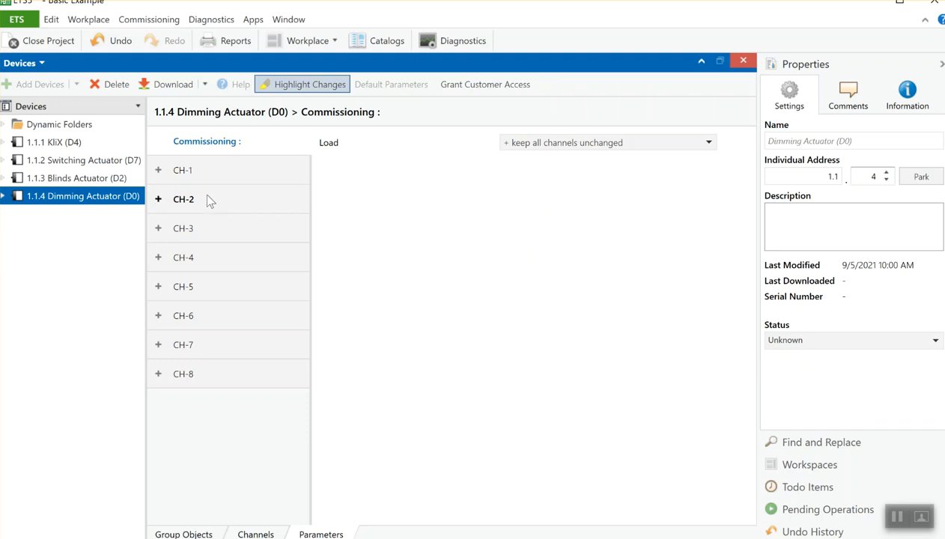
click(224, 170)
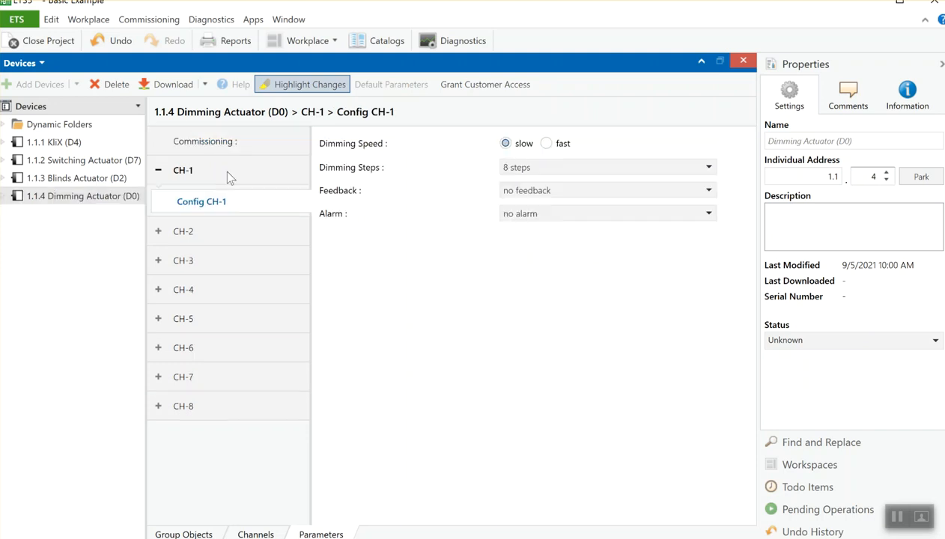
click(545, 165)
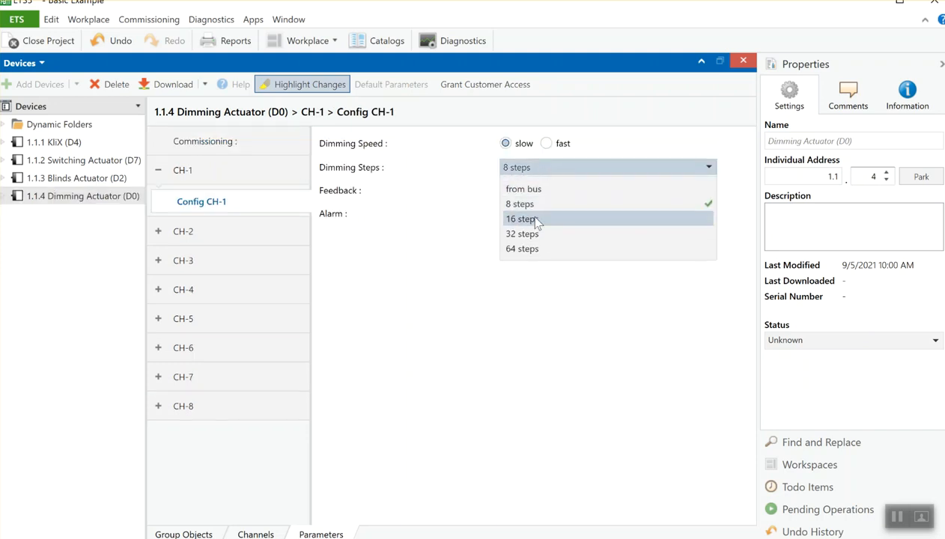
click(536, 219)
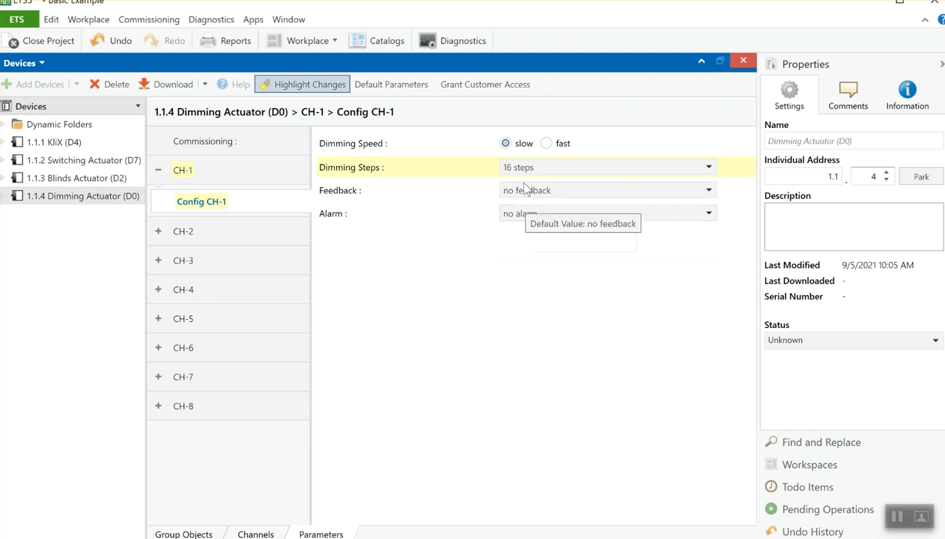
click(523, 190)
click(519, 242)
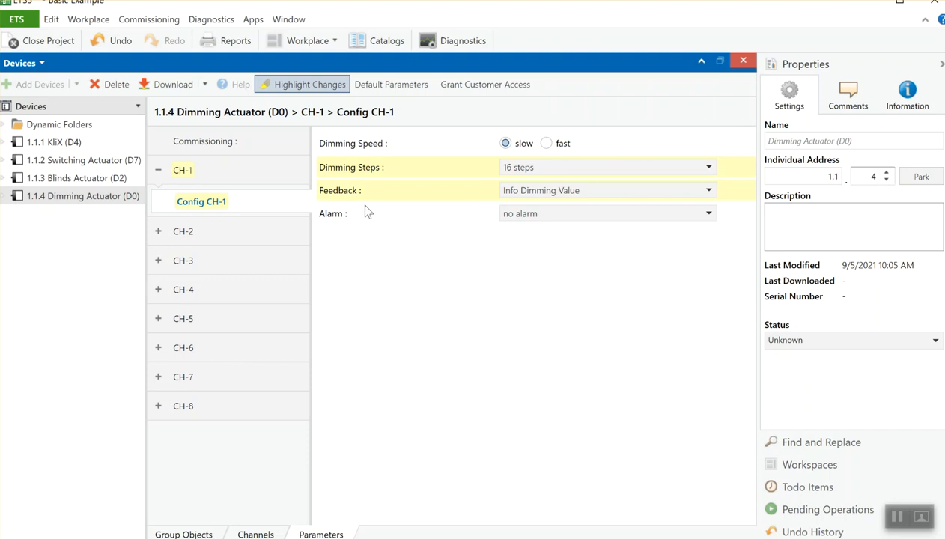
Open a new Group Addresses panel and add a main group named Floor01.
click(307, 41)
mouse_move(359, 115)
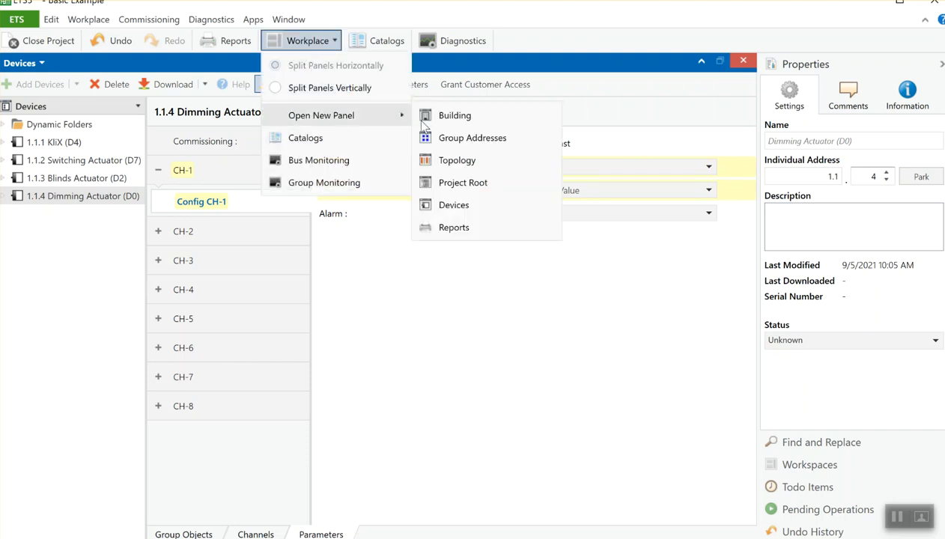
click(428, 138)
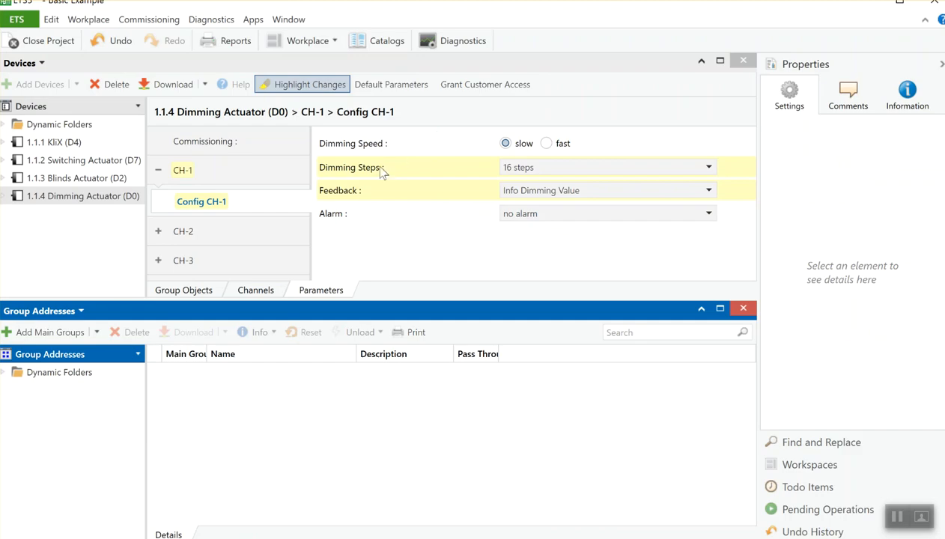
click(71, 331)
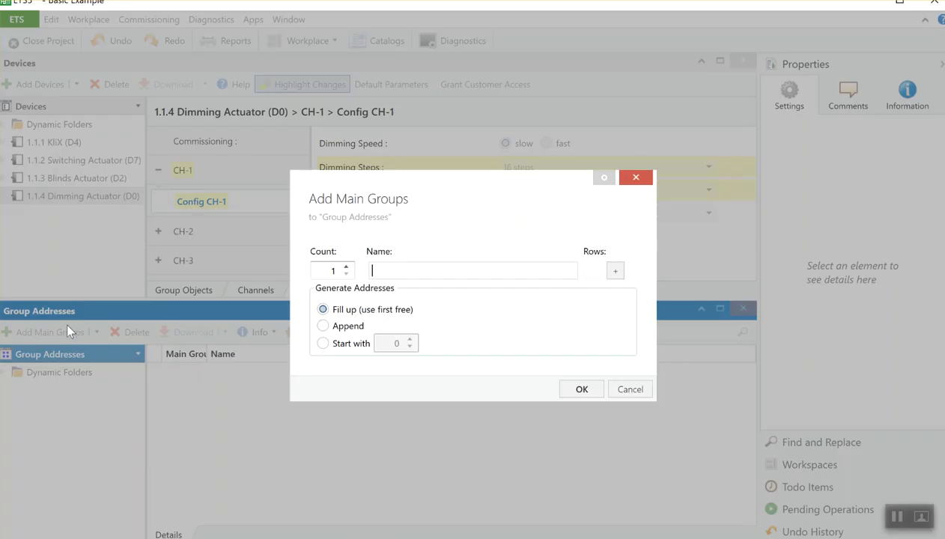
text(Floor01)
key(Return)
Start adding middle groups to Floor01, naming the first one "Lighing Switch".
click(42, 390)
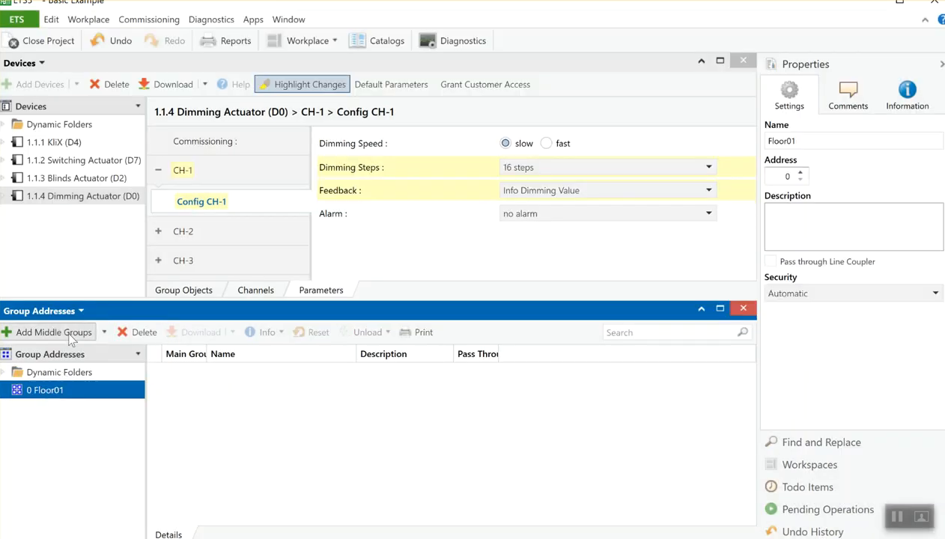
click(68, 330)
text(L)
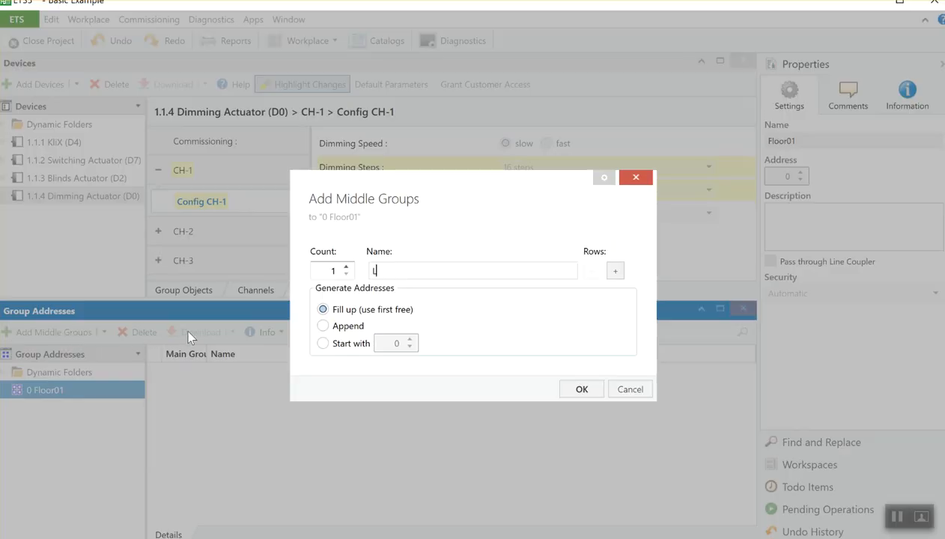
text(ighing Switch)
Add a second middle group row for Floor01 named "Lighing Dimmer".
click(615, 270)
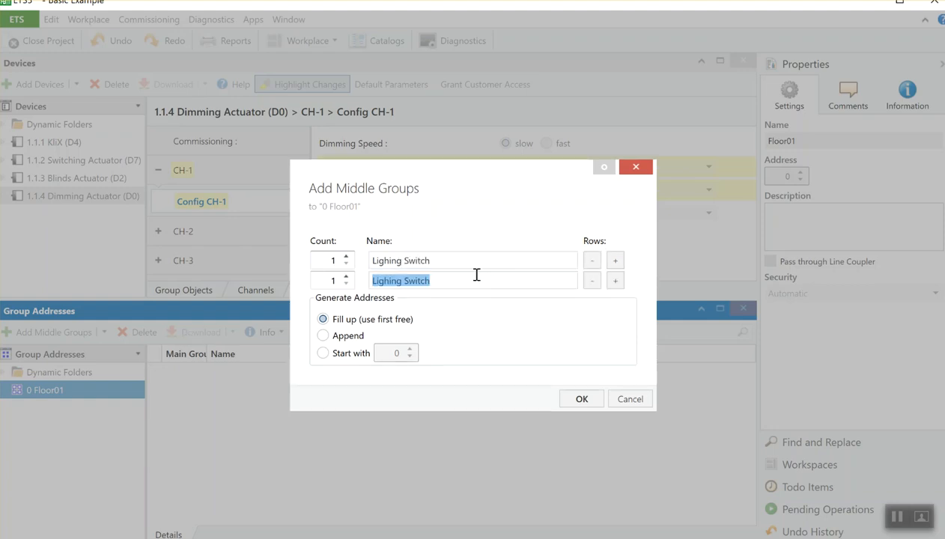
click(472, 279)
key(BackSpace)
key(BackSpace)
key(BackSpace)
key(BackSpace)
key(BackSpace)
key(BackSpace)
key(BackSpace)
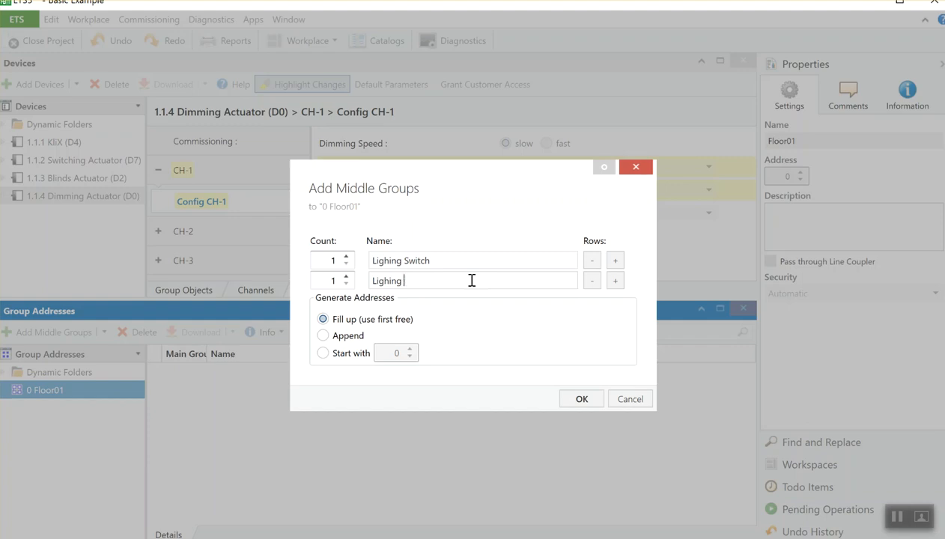
text(Dimmer)
Add a third middle group row named "Lighing Blind" and create the middle groups under Floor01.
click(615, 280)
click(447, 294)
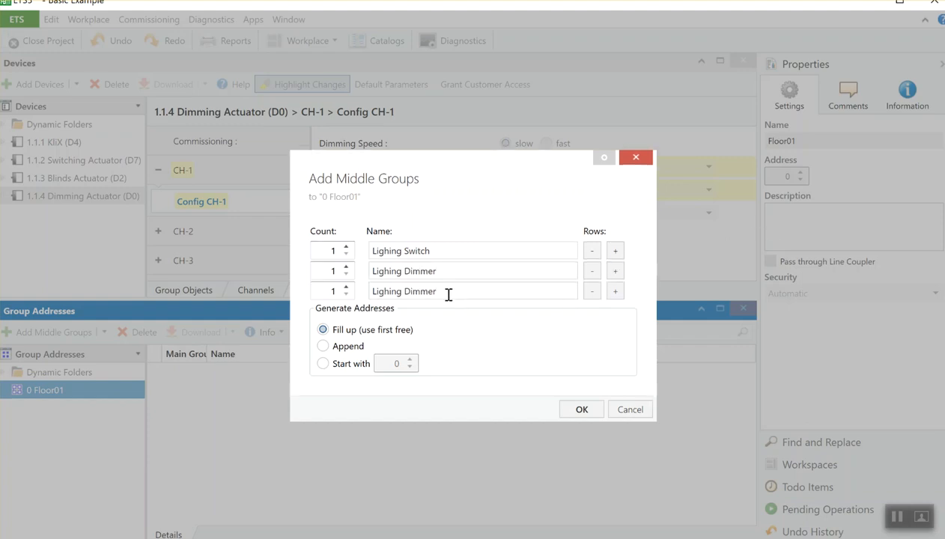
key(BackSpace)
key(BackSpace)
key(BackSpace)
key(BackSpace)
key(BackSpace)
key(BackSpace)
text(Blind)
key(Return)
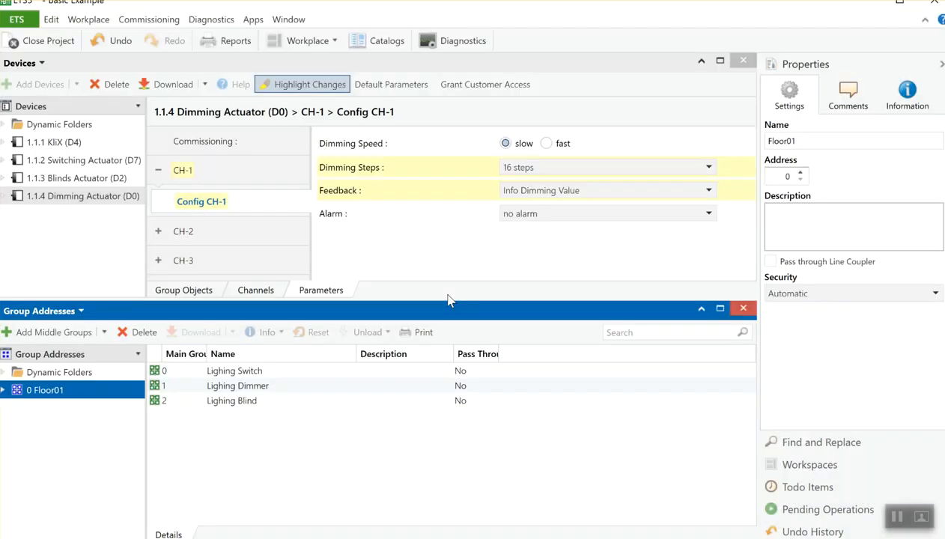
Start adding group addresses to the Lighing Switch middle group, naming the first one "Control switch ch1".
double_click(114, 394)
click(116, 405)
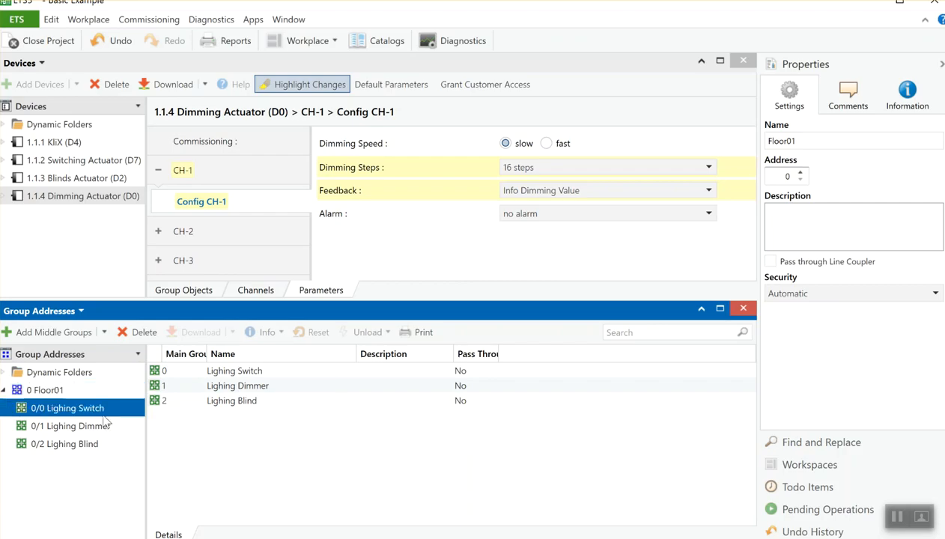
click(91, 332)
text(C)
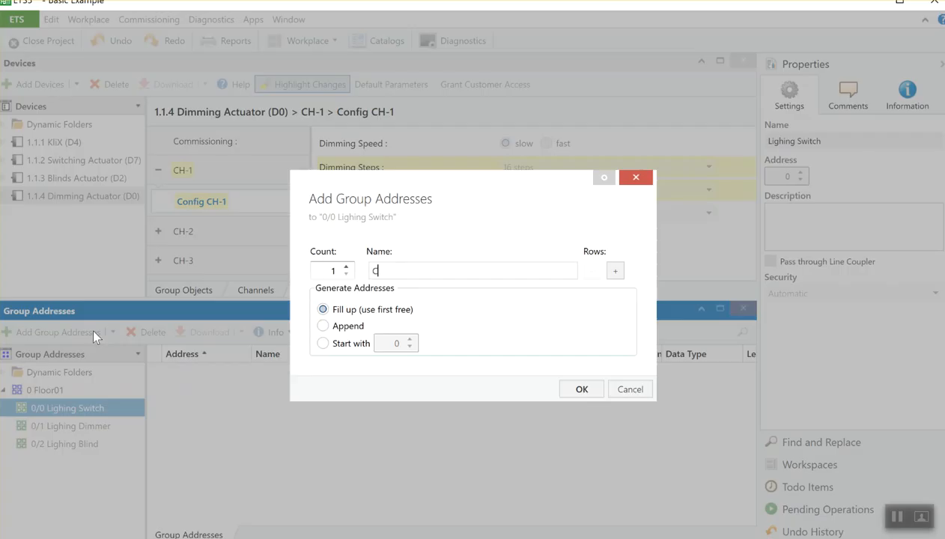
text(ontrol switch ch1)
Add a second group address named "Status switch ch1" and create both addresses in the Lighing Switch group.
click(615, 271)
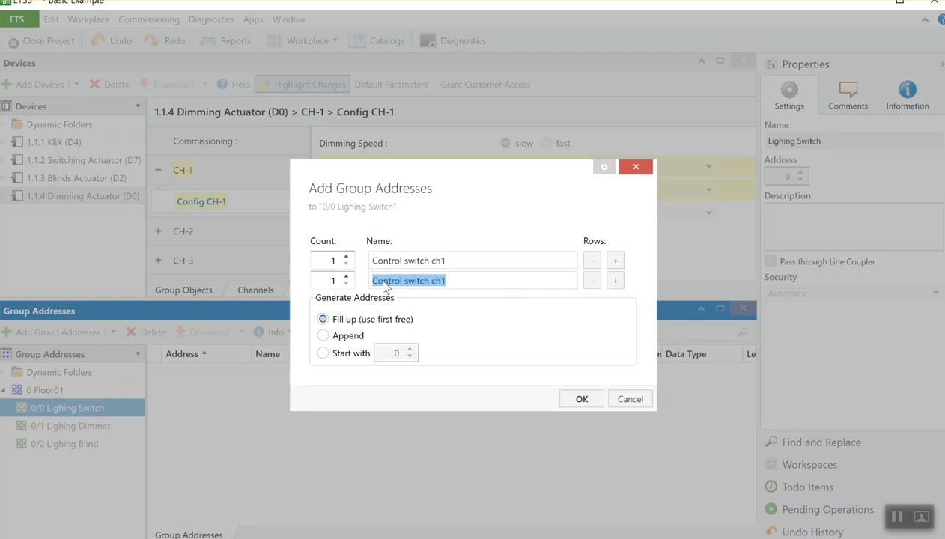
click(405, 281)
key(BackSpace)
key(BackSpace)
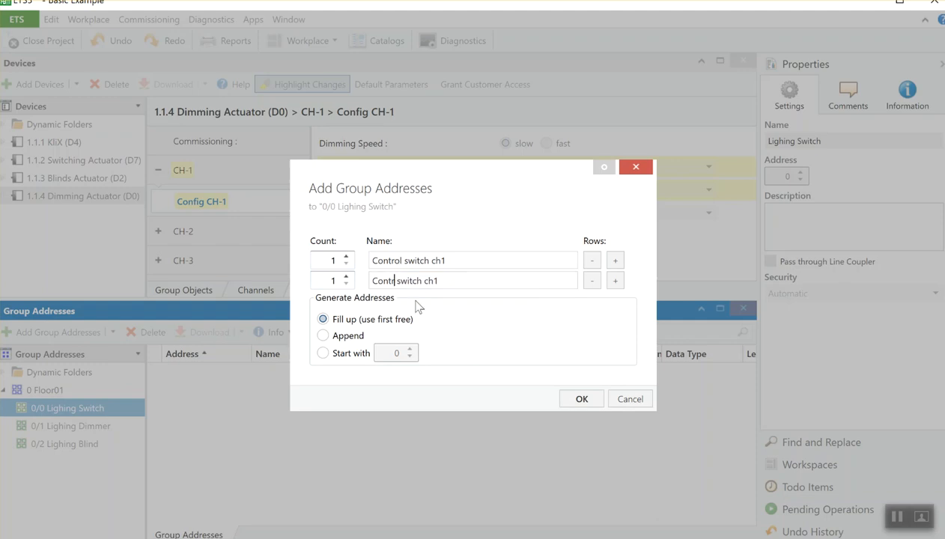
key(BackSpace)
key(BackSpace)
key(BackSpace)
key(BackSpace)
key(BackSpace)
text(Status)
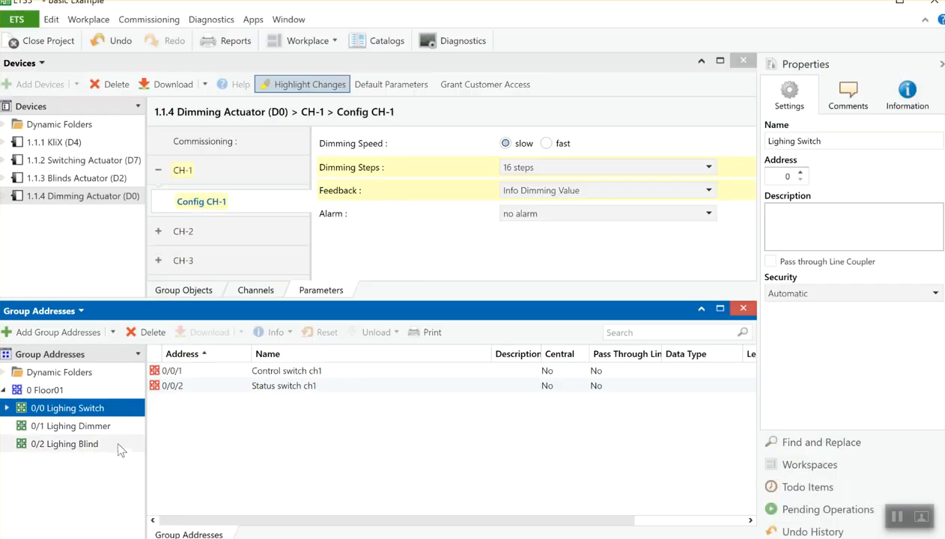
Start adding group addresses to the Lighing Dimmer middle group, naming the first one "Control switch ch1".
click(75, 426)
click(84, 341)
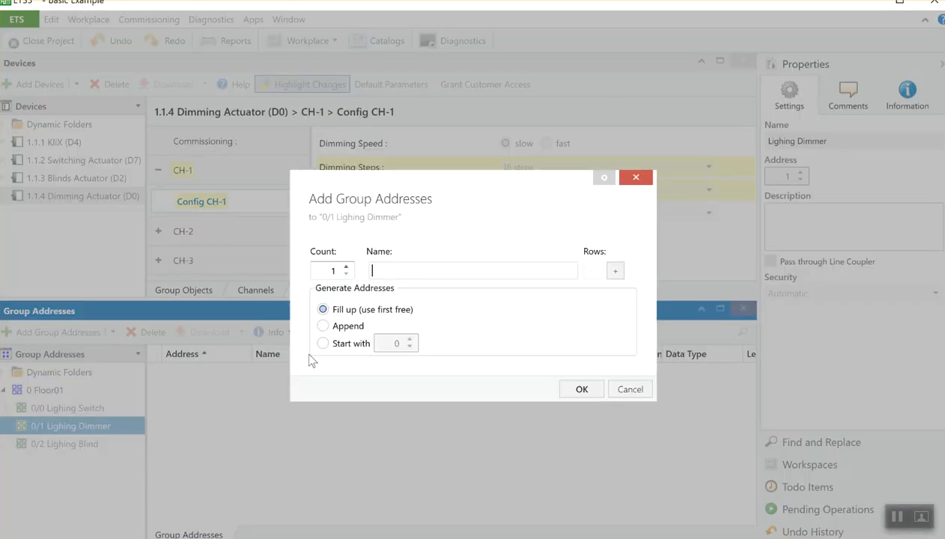
text(Control switch ch1)
Add a second group address row for Lighing Dimmer named "Control releative dim ch1".
click(615, 270)
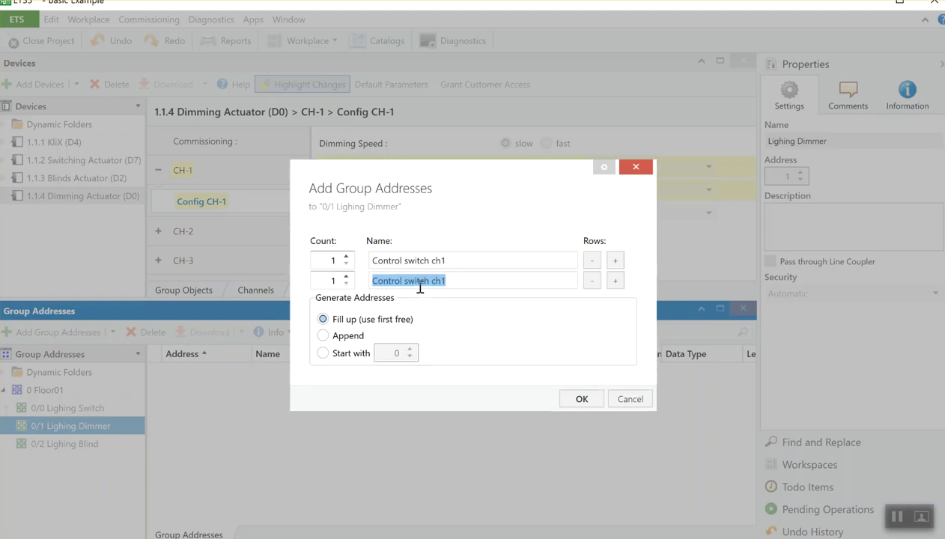
click(427, 282)
key(BackSpace)
key(BackSpace)
key(BackSpace)
key(BackSpace)
key(BackSpace)
text(rel)
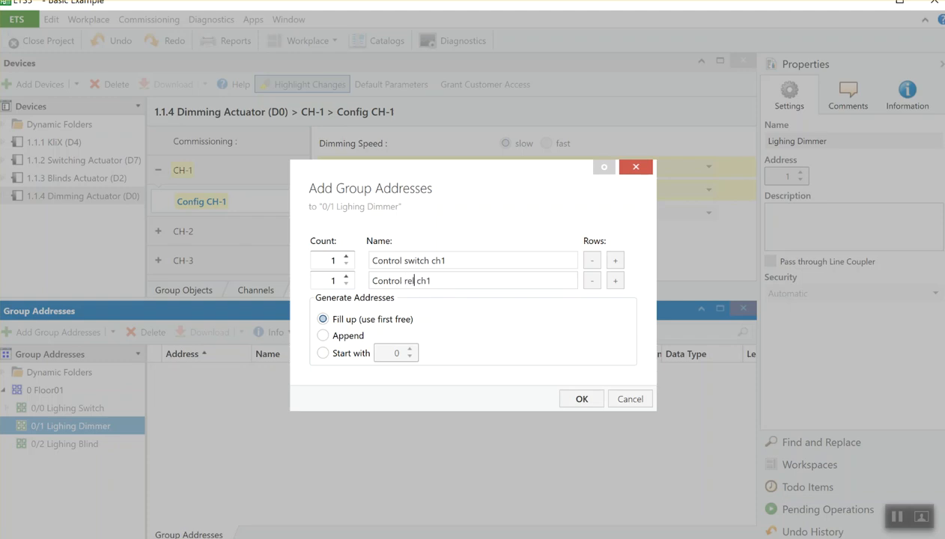
text(eative dim)
Add a third group address row for Lighing Dimmer named "feedback light level ch1".
click(615, 280)
click(444, 290)
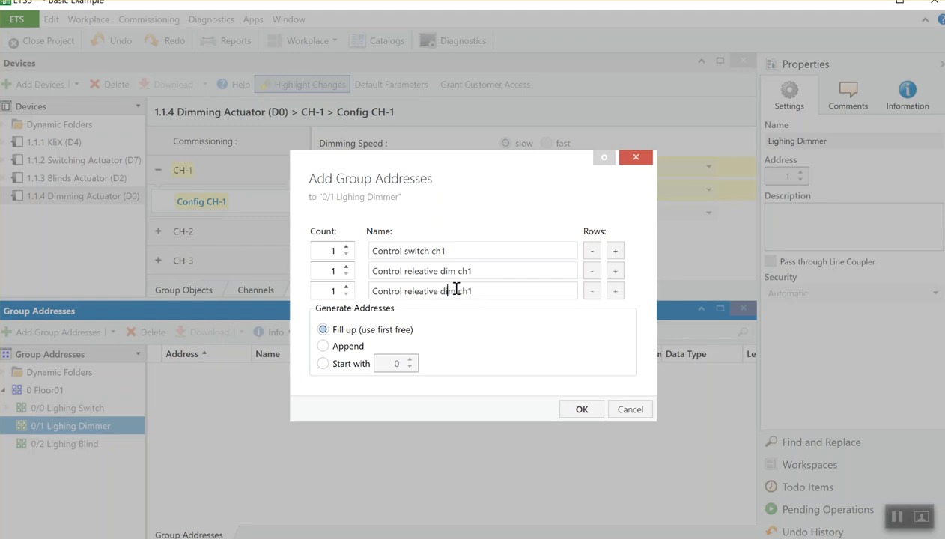
drag(456, 291, 314, 298)
text(feedback light level)
Add a fourth group address named "Control abseloute dim ch1" and create the addresses in the Lighing Dimmer group.
click(621, 299)
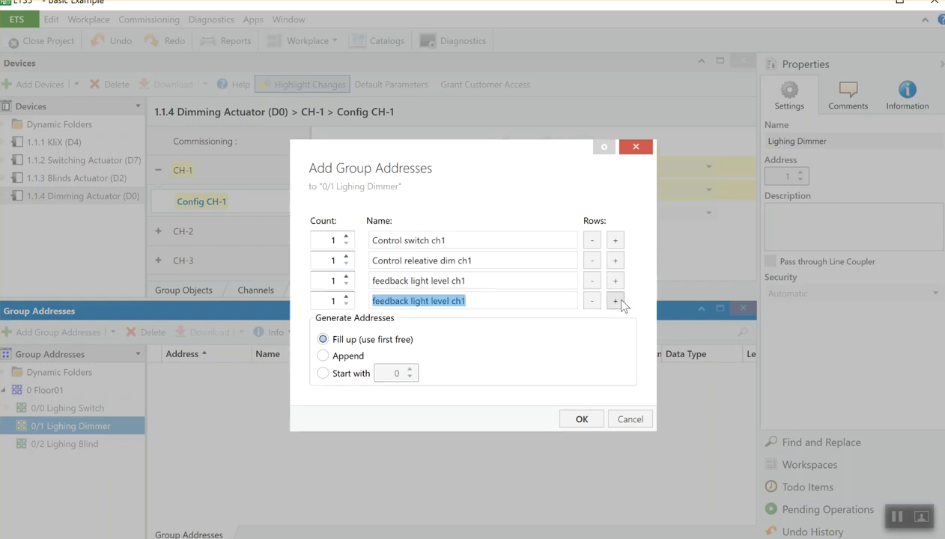
click(452, 301)
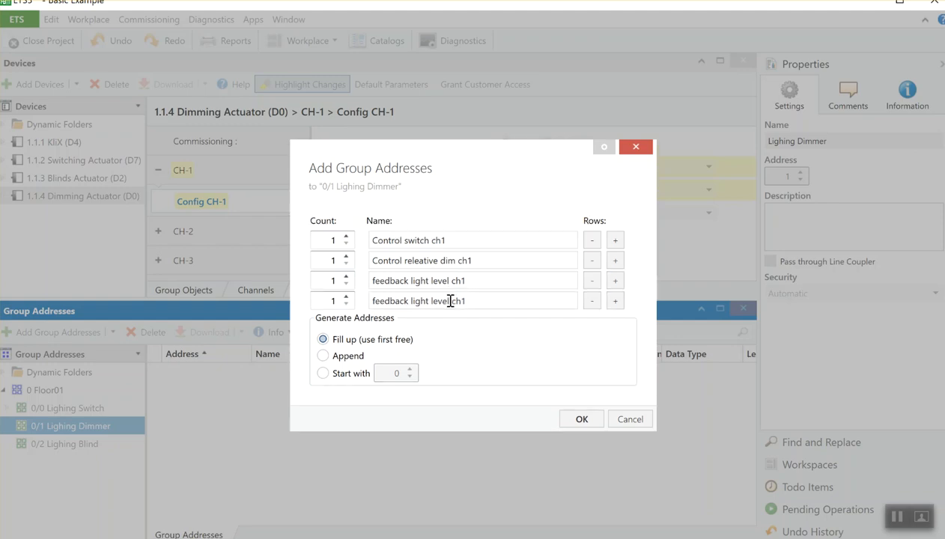
drag(451, 300, 369, 304)
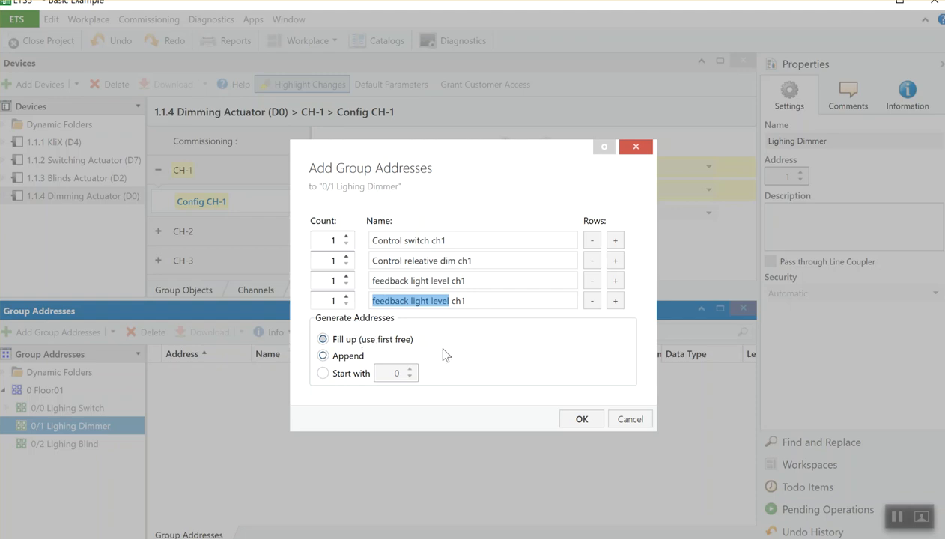
text(Control)
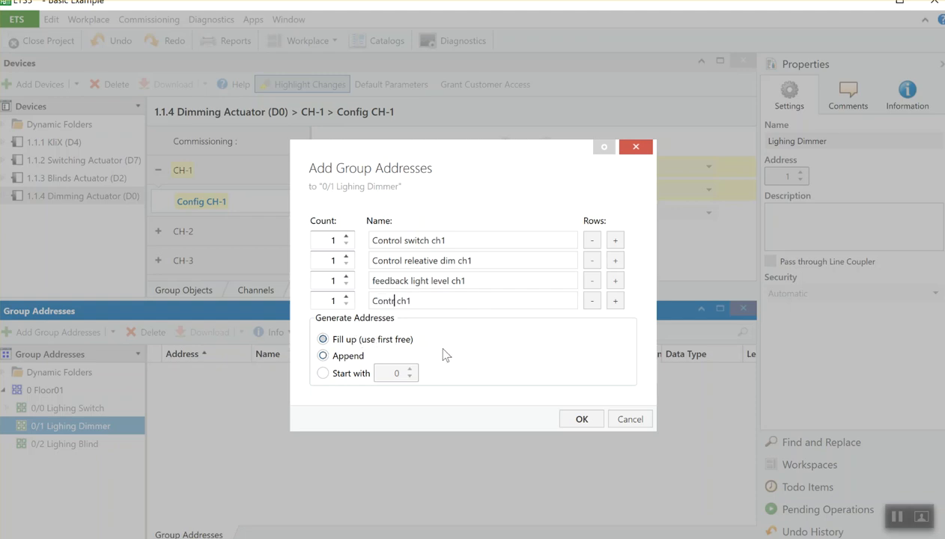
text( abseloute dim)
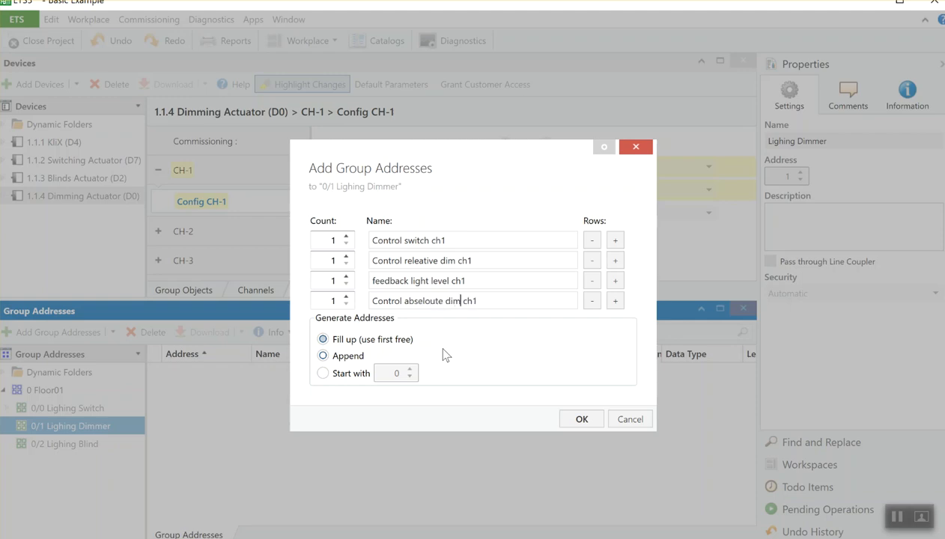
click(593, 425)
Enter new group addresses "Control move ch1" and "Control stop ch1" for the Lighing Blind middle group.
click(103, 446)
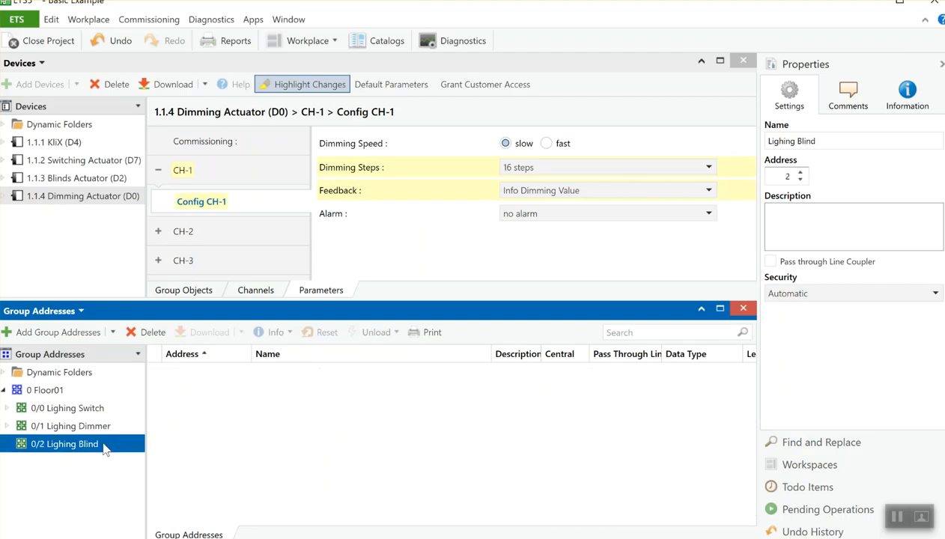
click(33, 332)
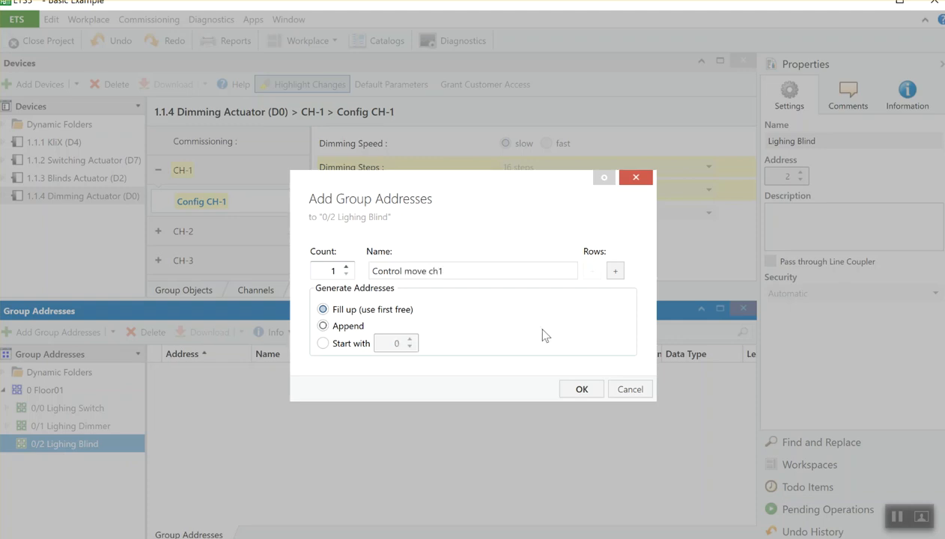
click(615, 270)
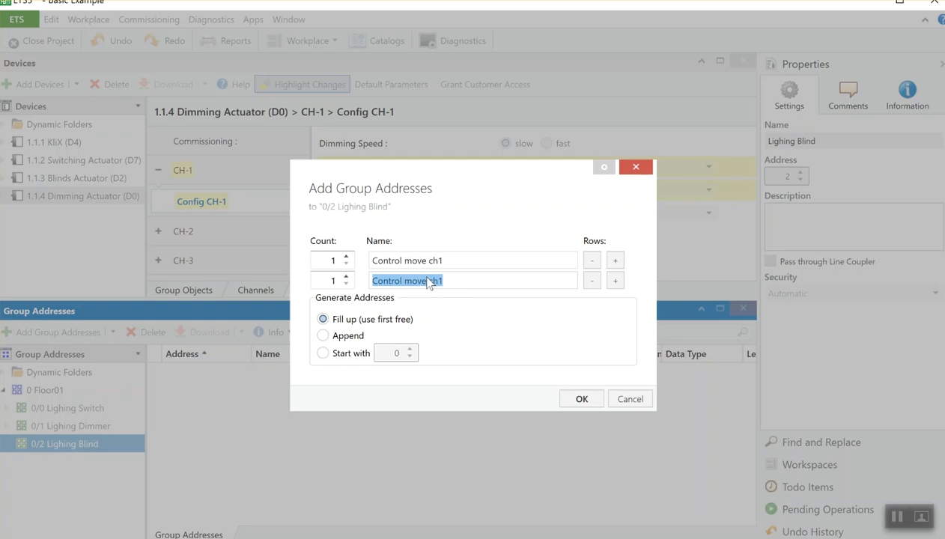
click(428, 281)
key(BackSpace)
key(BackSpace)
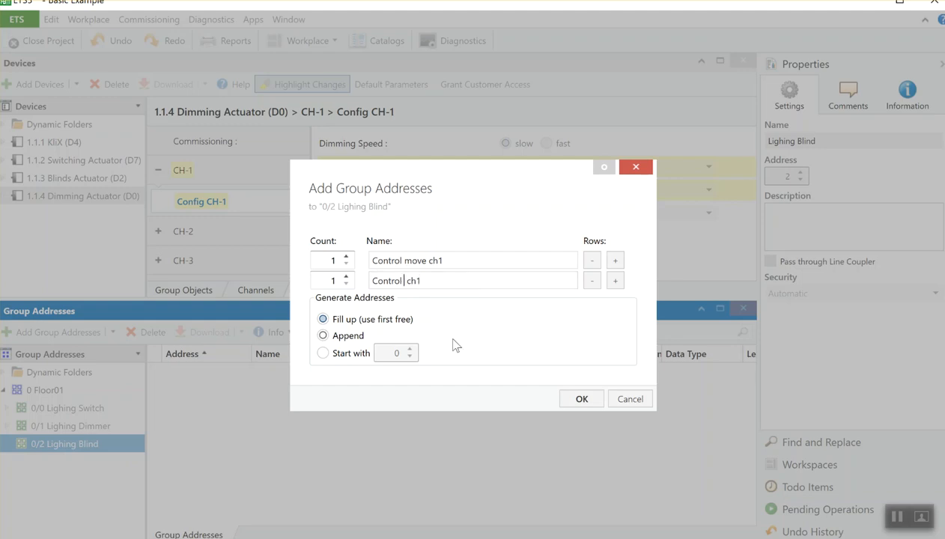
text(stp)
key(BackSpace)
text(op)
Add a third group address row named "Status position ch1" and create the addresses in the Lighing Blind group.
click(615, 281)
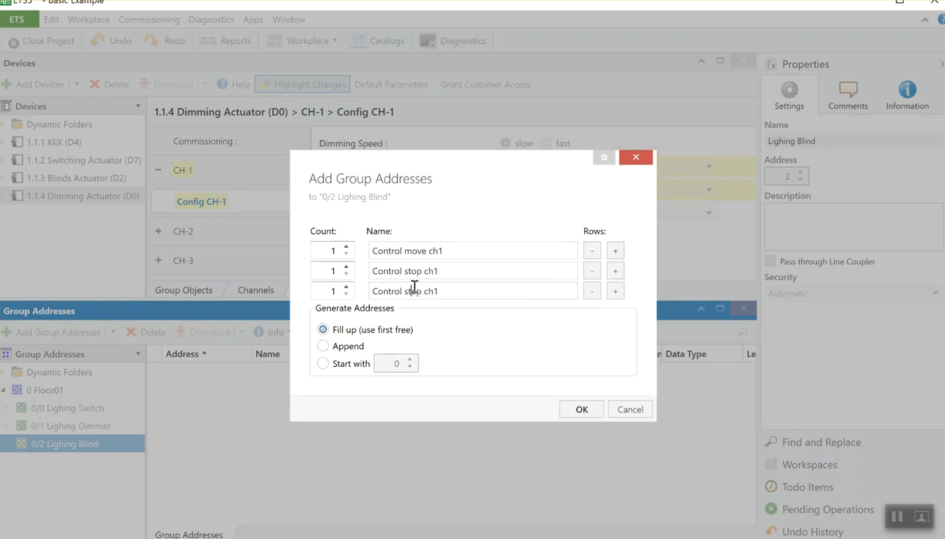
drag(421, 291, 329, 295)
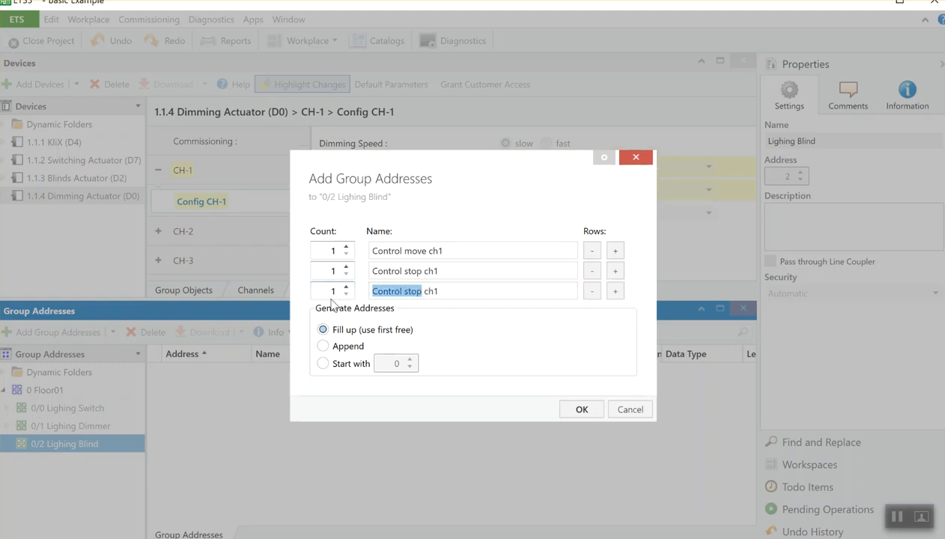
text(Status)
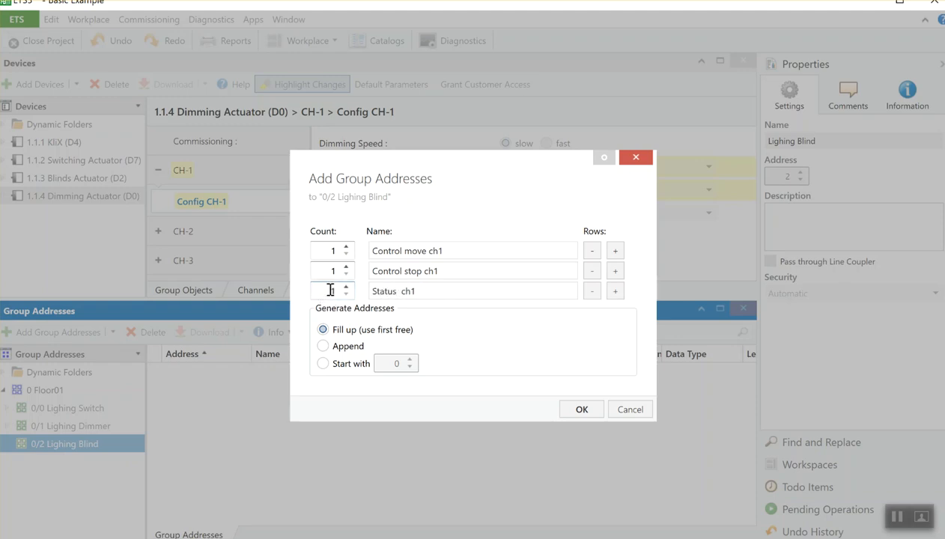
text( position)
key(Return)
Link the KliX CH-1 Switching OnOff and Feedback objects to Control switch ch1 and Status switch ch1 in Lighing Switch.
double_click(56, 409)
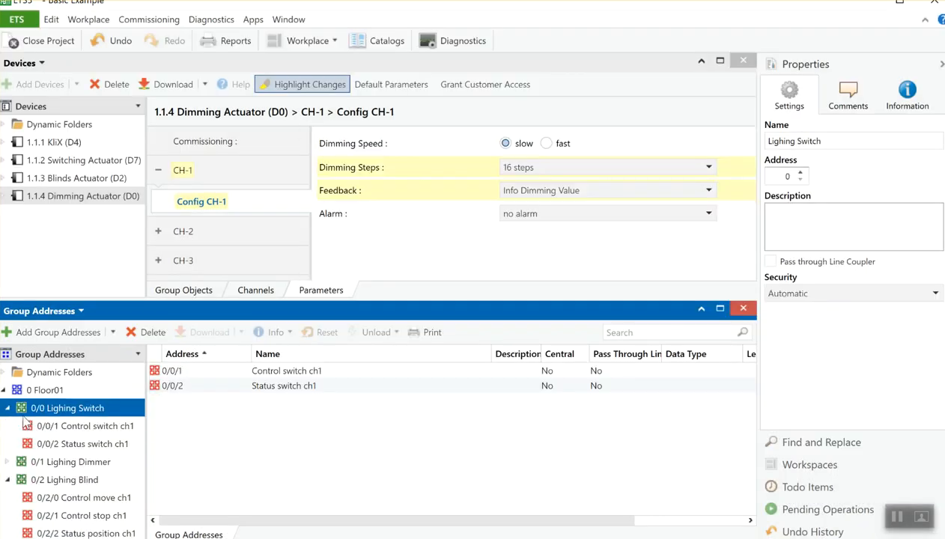
click(105, 145)
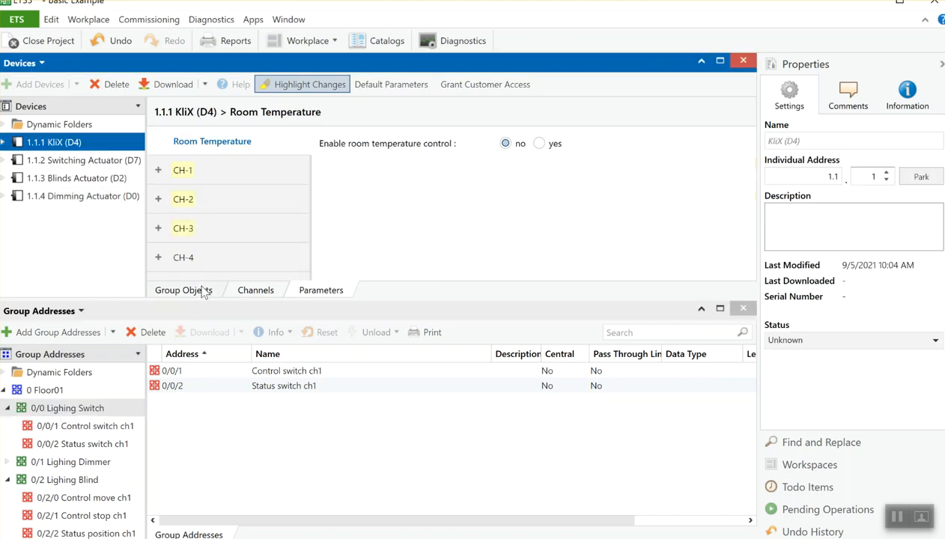
click(198, 290)
click(347, 137)
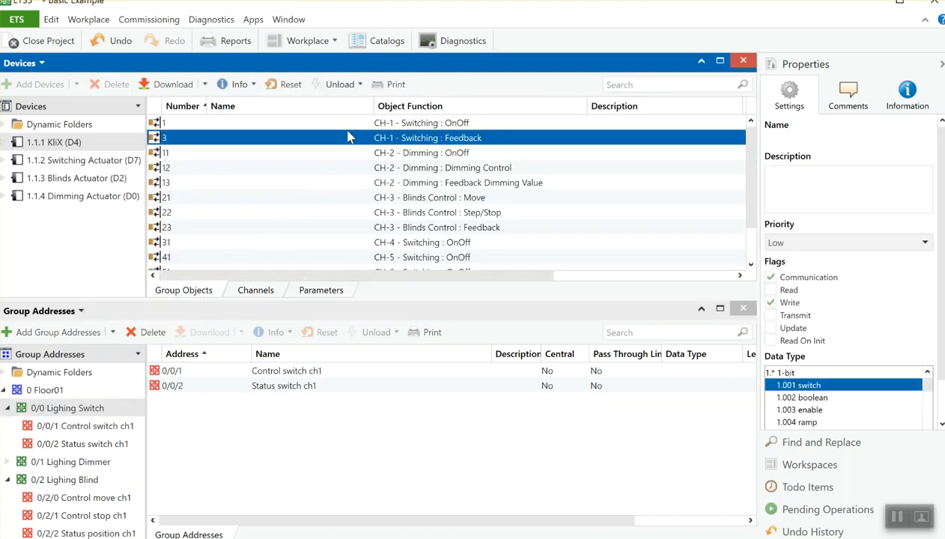
click(348, 124)
drag(348, 124, 273, 379)
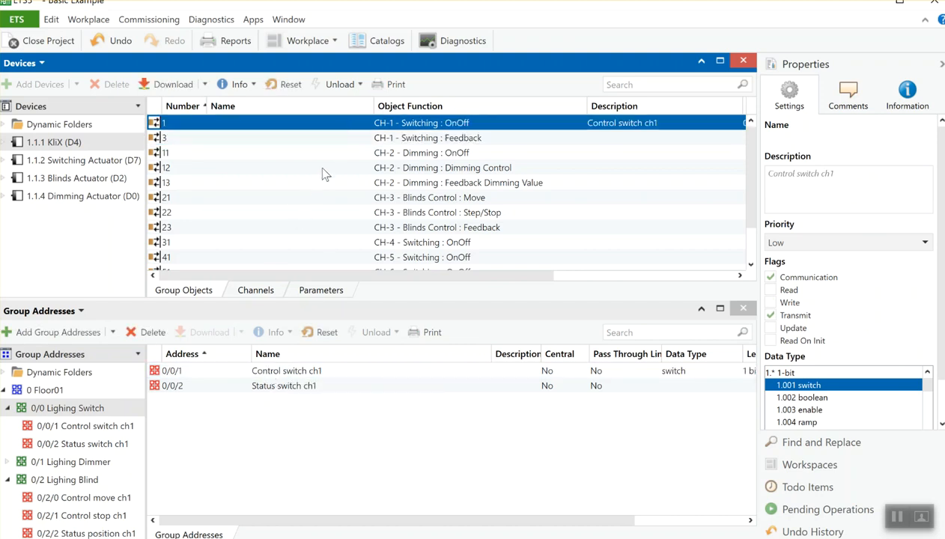
click(356, 138)
drag(358, 145, 325, 386)
Link the Switching Actuator's CH-1 OnOff and Info OnOff objects to Control switch ch1 and Status switch ch1.
click(81, 160)
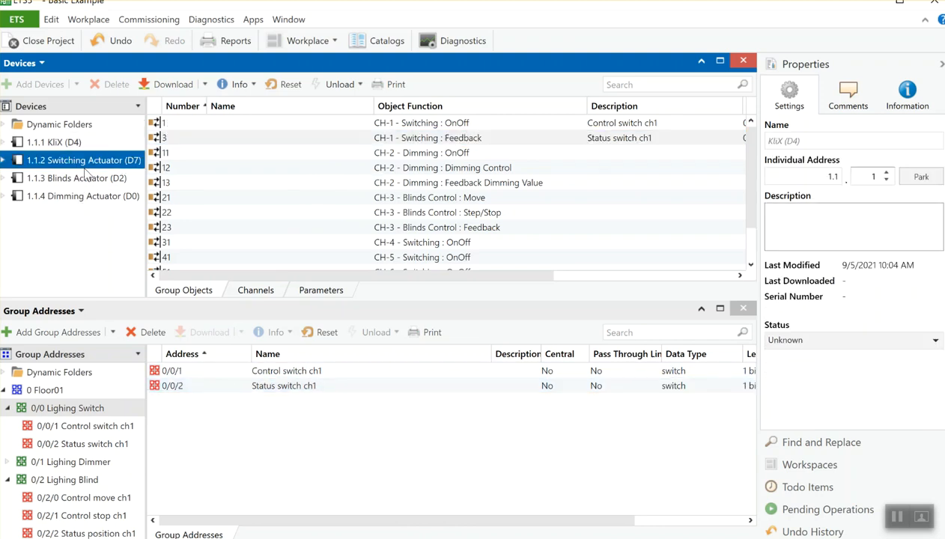
click(378, 125)
drag(377, 130, 301, 366)
drag(365, 141, 313, 388)
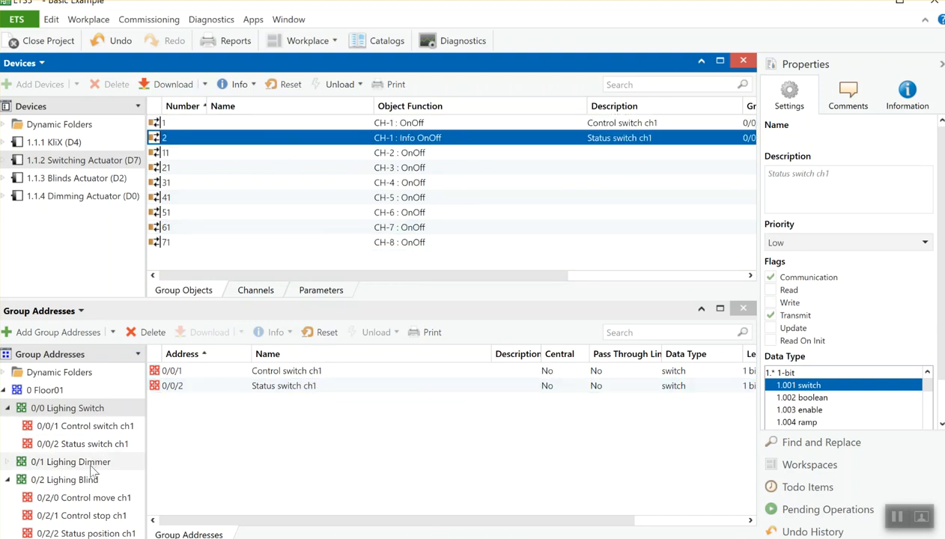
Enlarge the group address area and link the KliX CH-2 Dimming OnOff object to 0/1/0 Control switch ch1 in Lighing Dimmer.
double_click(89, 462)
click(94, 480)
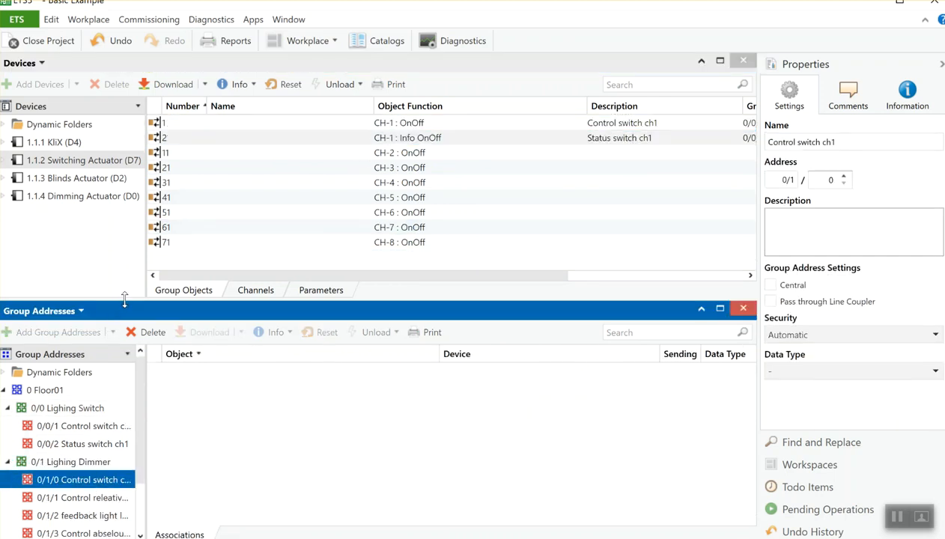
drag(124, 299, 137, 232)
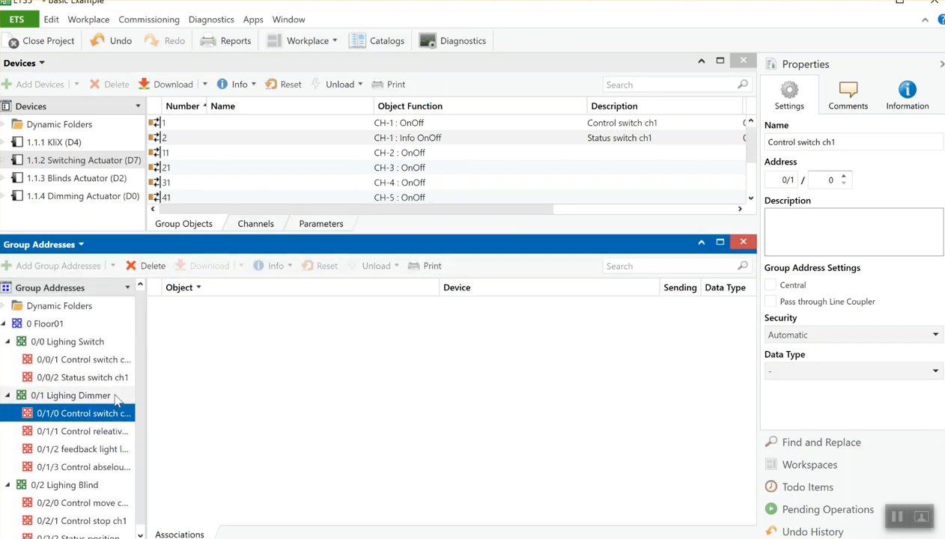
click(56, 143)
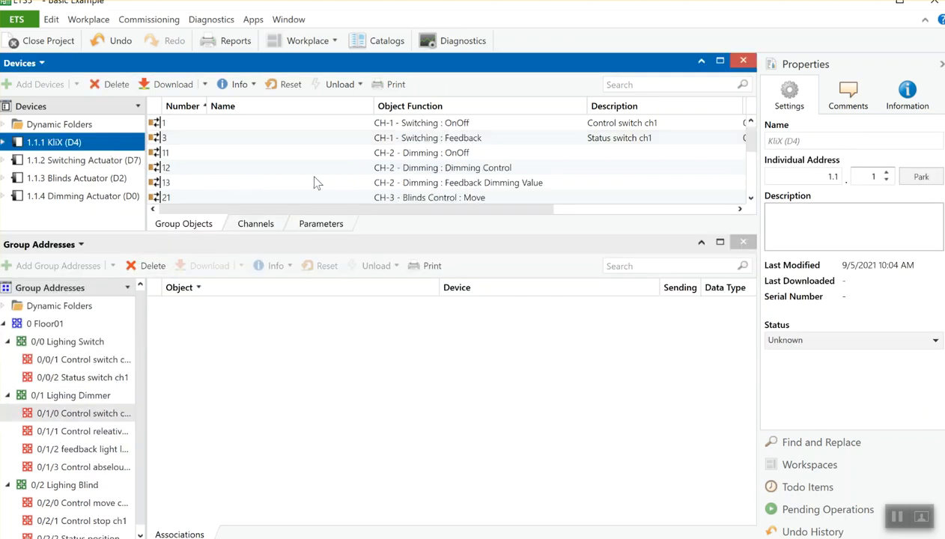
drag(435, 152, 121, 417)
Link the KliX CH-2 Dimming Control object to Control releative dim ch1 and Feedback Dimming Value to feedback light level ch1.
click(120, 430)
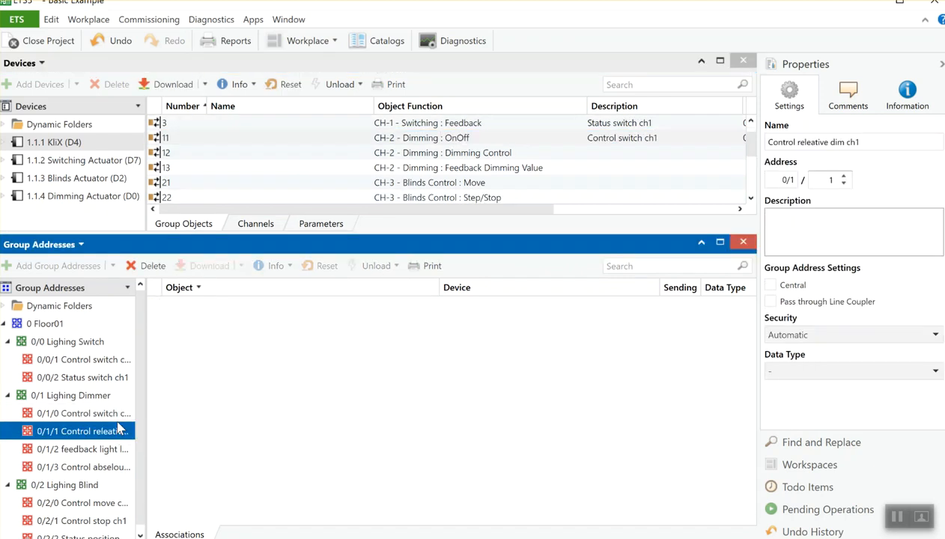
drag(459, 153, 216, 397)
click(132, 446)
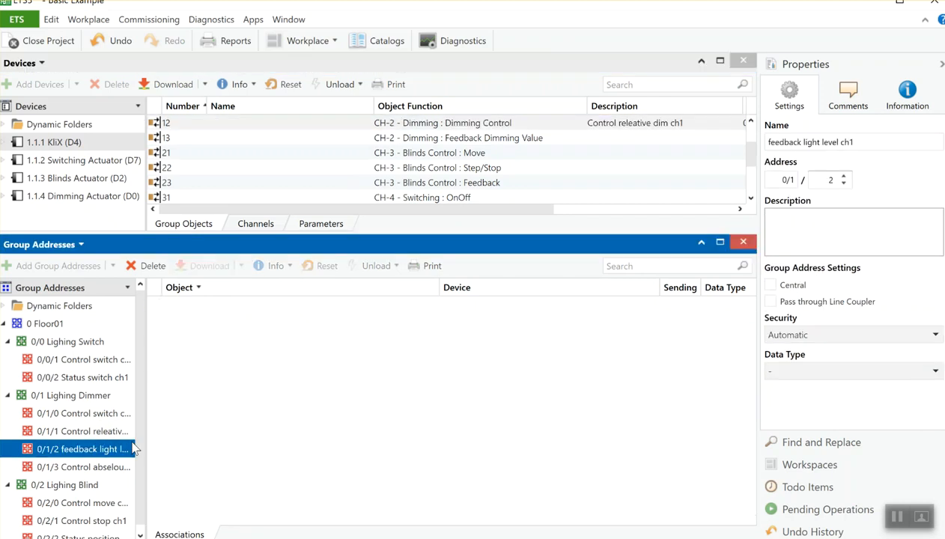
drag(427, 145, 367, 359)
Link the Dimming Actuator's CH-1 Info Dimming Value to feedback light level ch1 and its Dimming Value to Control abseloute dim ch1.
click(97, 195)
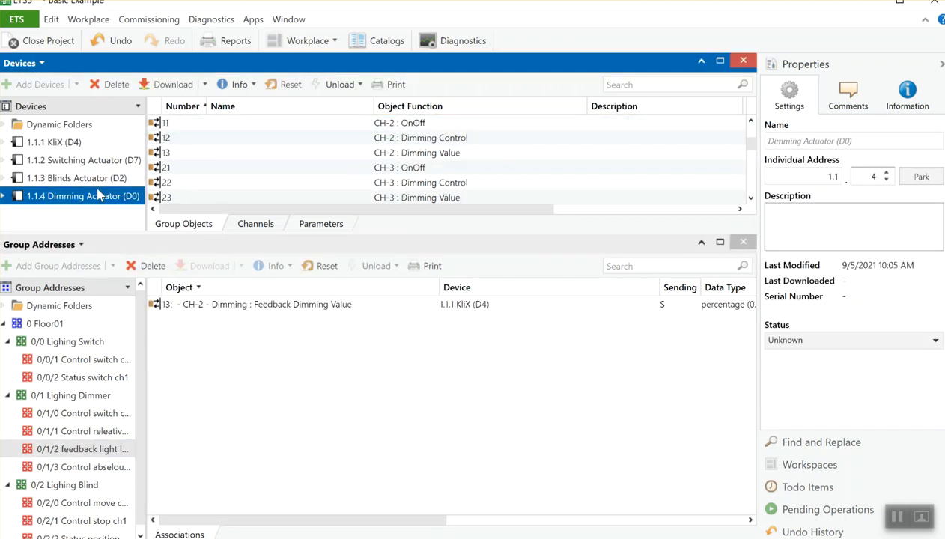
scroll(379, 192, up, 2)
click(388, 169)
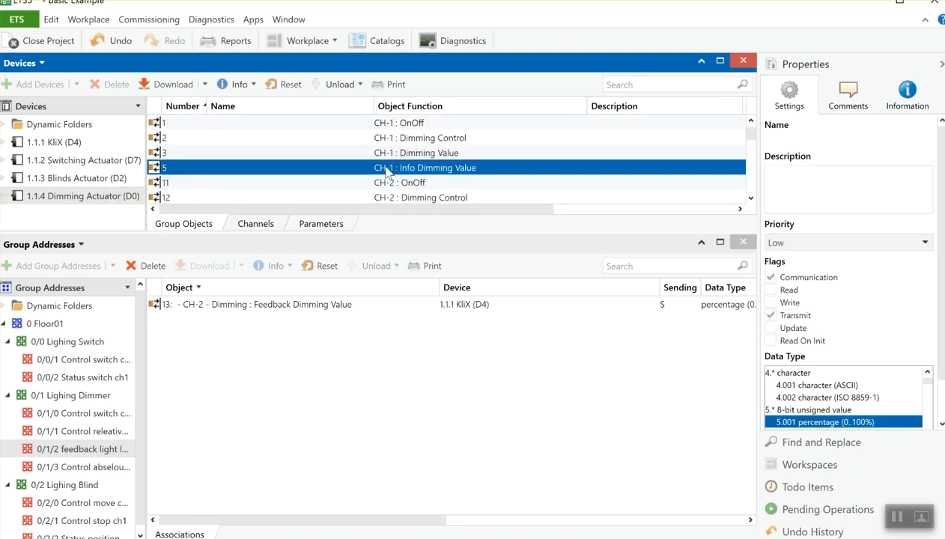
drag(388, 170, 316, 355)
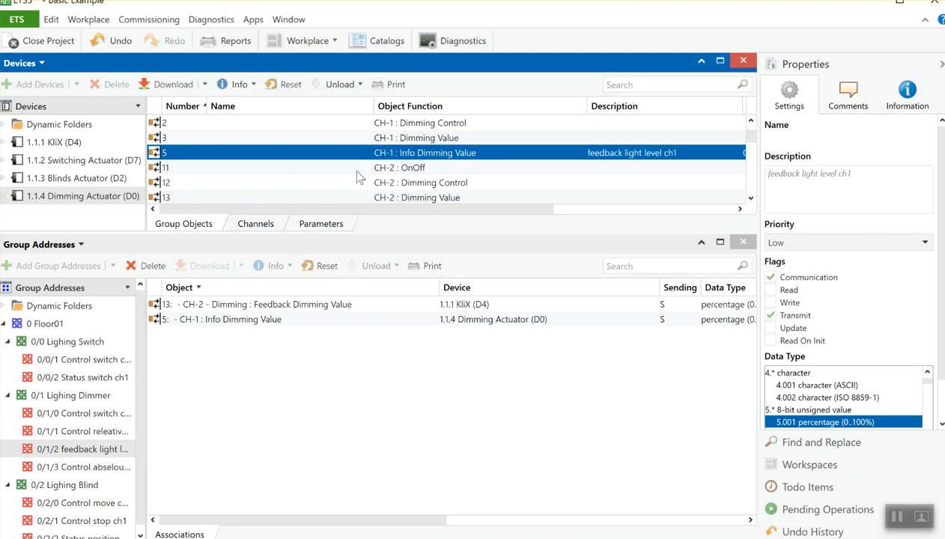
drag(366, 144, 108, 466)
Link the Dimming Actuator's CH-1 Dimming Control to Control releative dim ch1 and its OnOff object to 0/1/0 Control switch ch1.
click(103, 434)
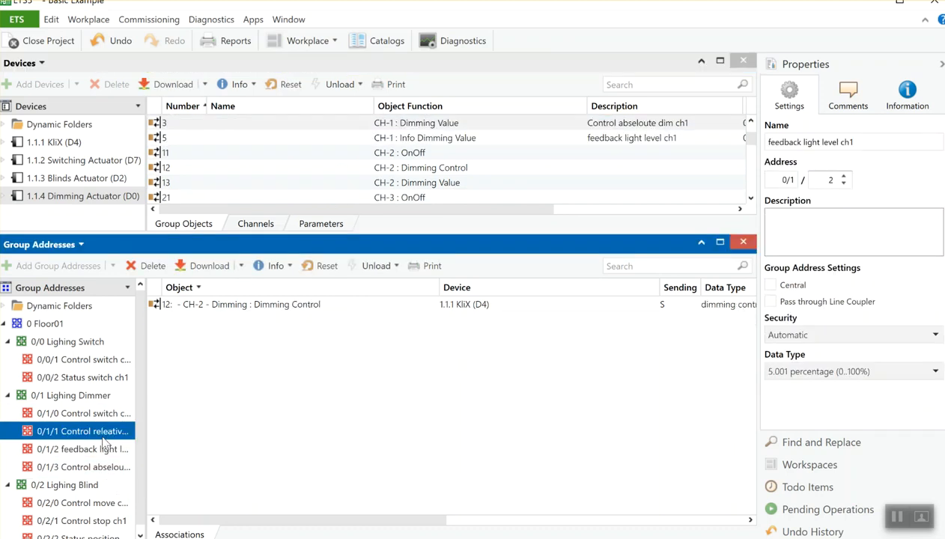
scroll(352, 133, up, 1)
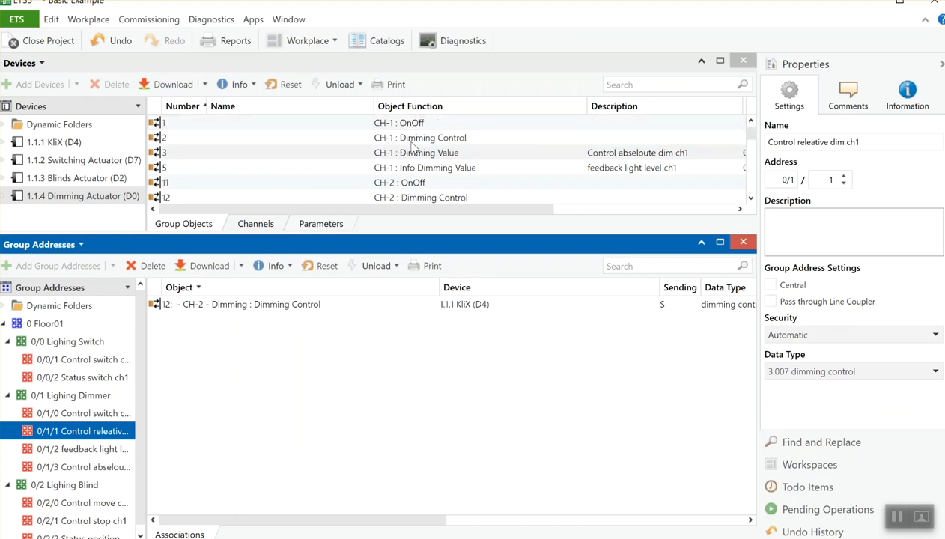
drag(411, 146, 327, 354)
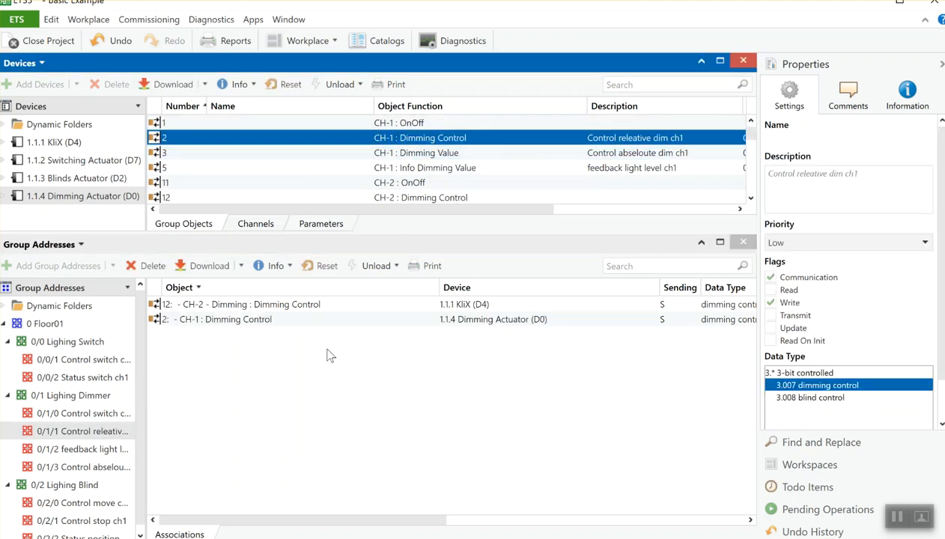
click(94, 417)
click(409, 126)
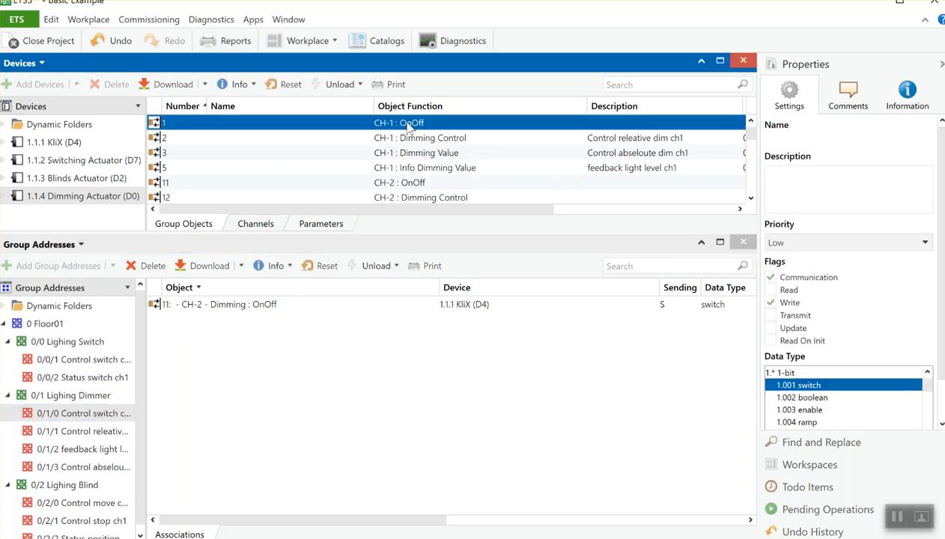
drag(409, 128, 392, 307)
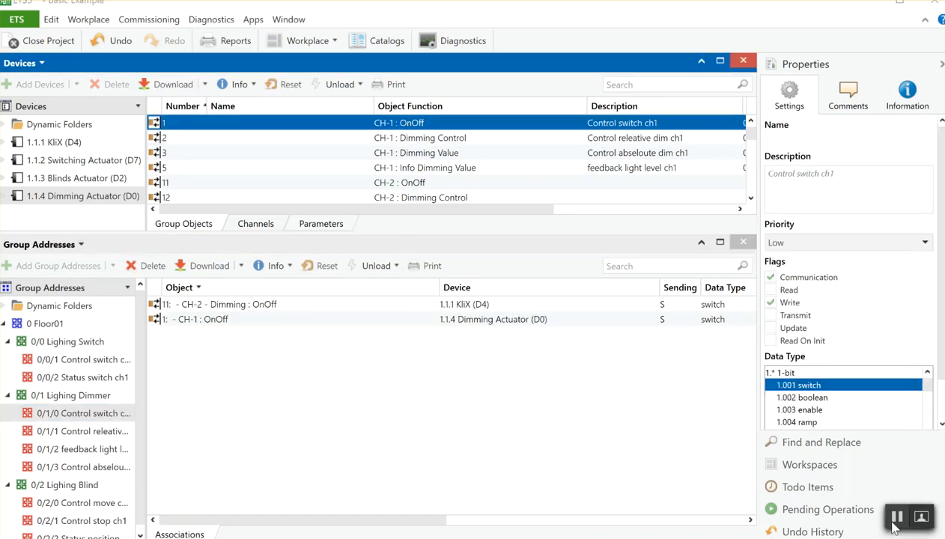
Review the objects linked to each of the Lighing Dimmer group addresses.
click(510, 511)
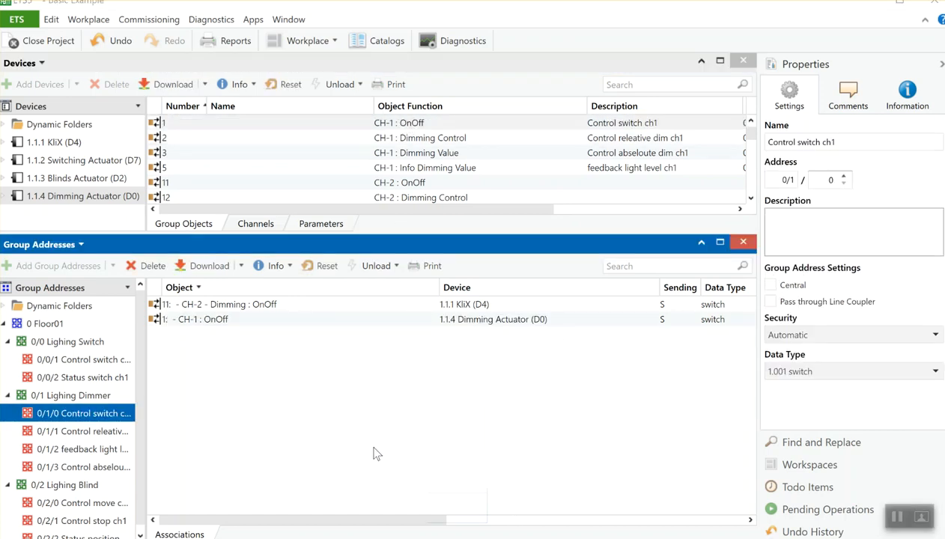
click(126, 432)
click(122, 450)
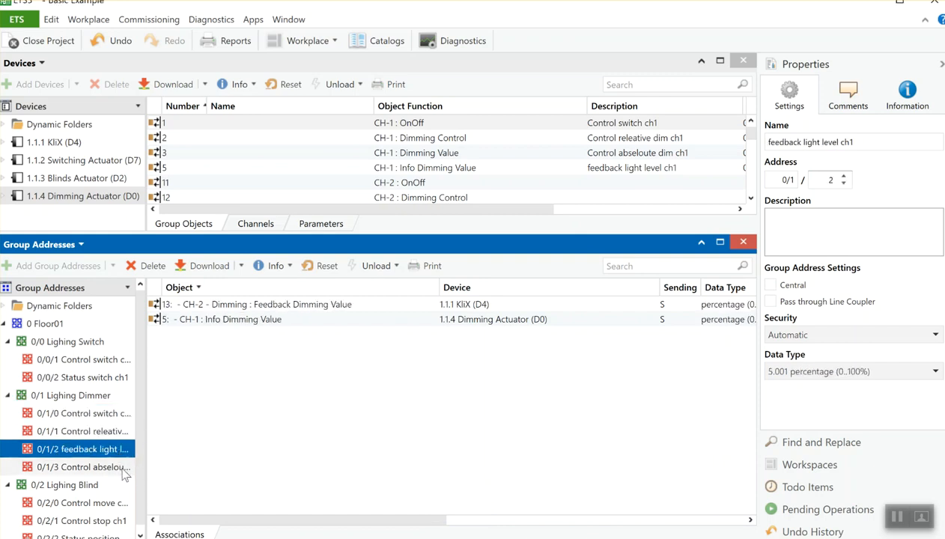
click(124, 467)
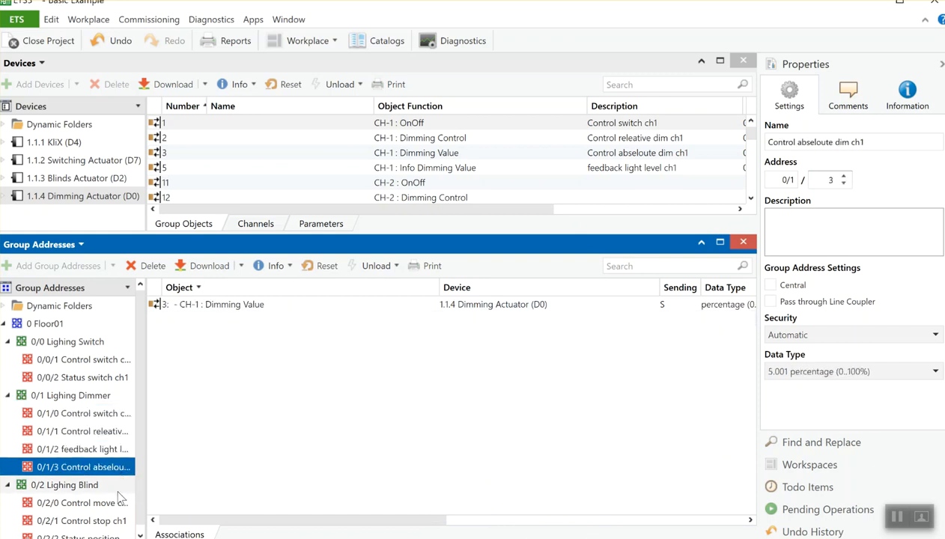
Link the KliX CH-3 Blinds Control Move object to group address 0/2/0 Control move ch1.
click(119, 503)
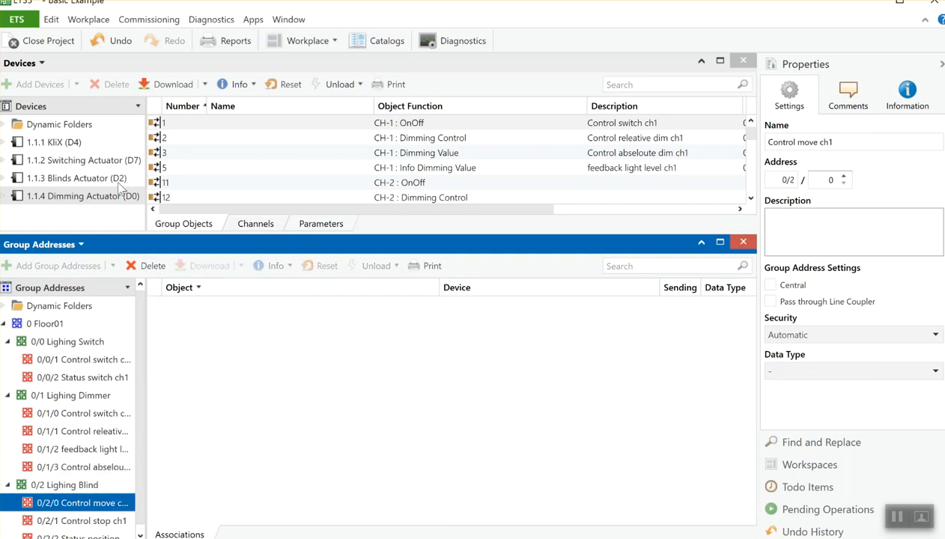
click(115, 145)
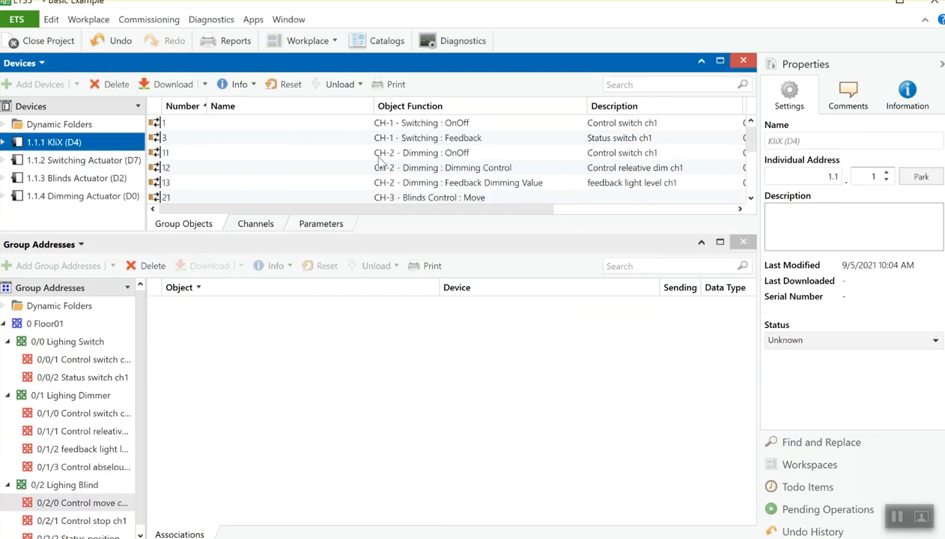
scroll(472, 186, down, 2)
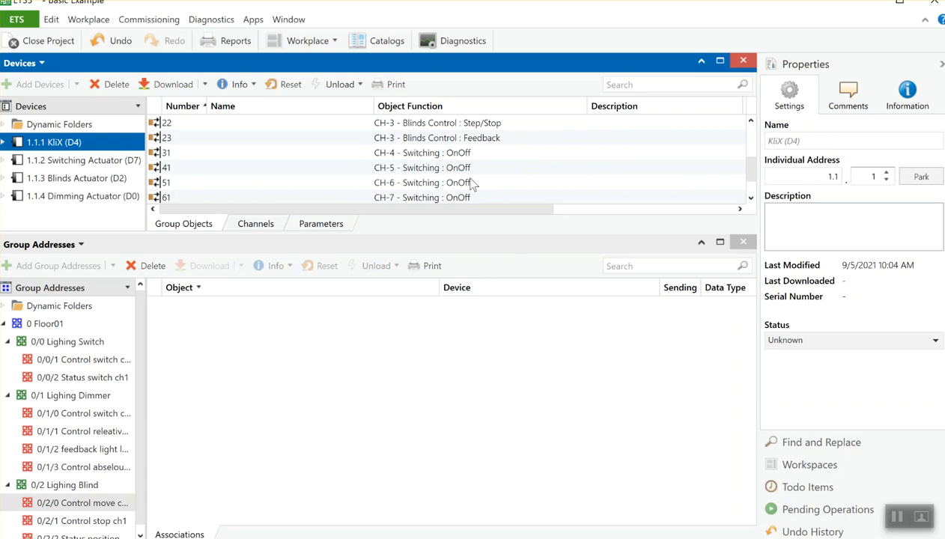
click(472, 126)
scroll(470, 150, up, 1)
click(469, 153)
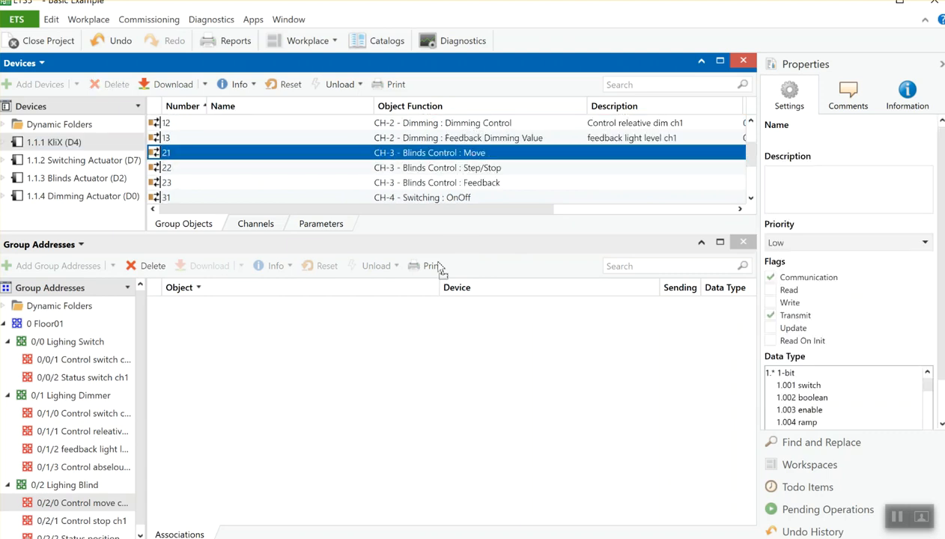
drag(440, 269, 284, 328)
Link the Blinds Actuator's CH-1 Step/Stop object to group address 0/2/1 Control stop ch1.
click(127, 196)
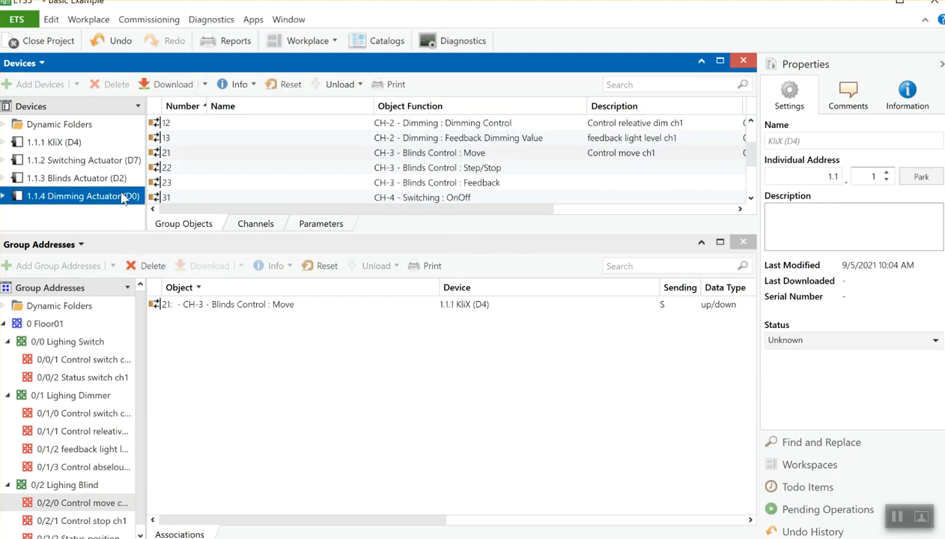
click(116, 179)
scroll(359, 203, up, 1)
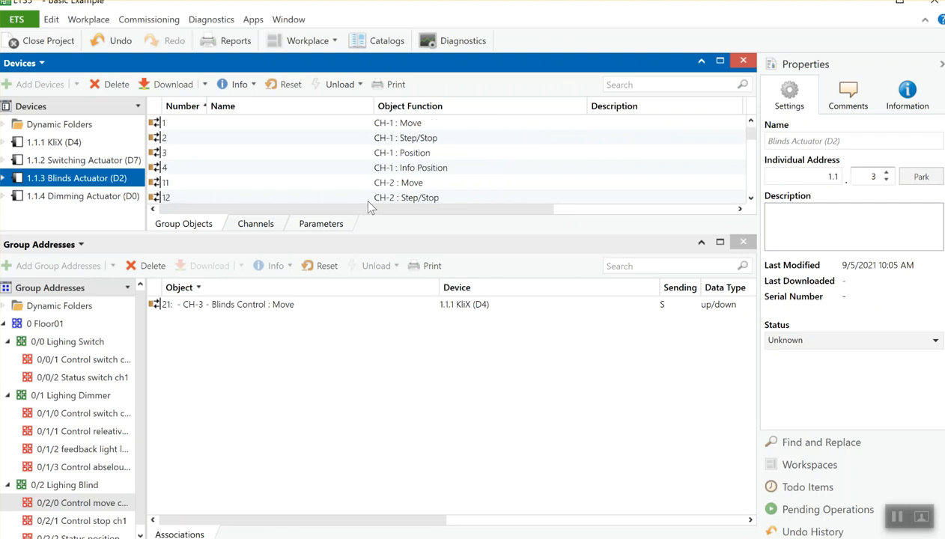
click(374, 124)
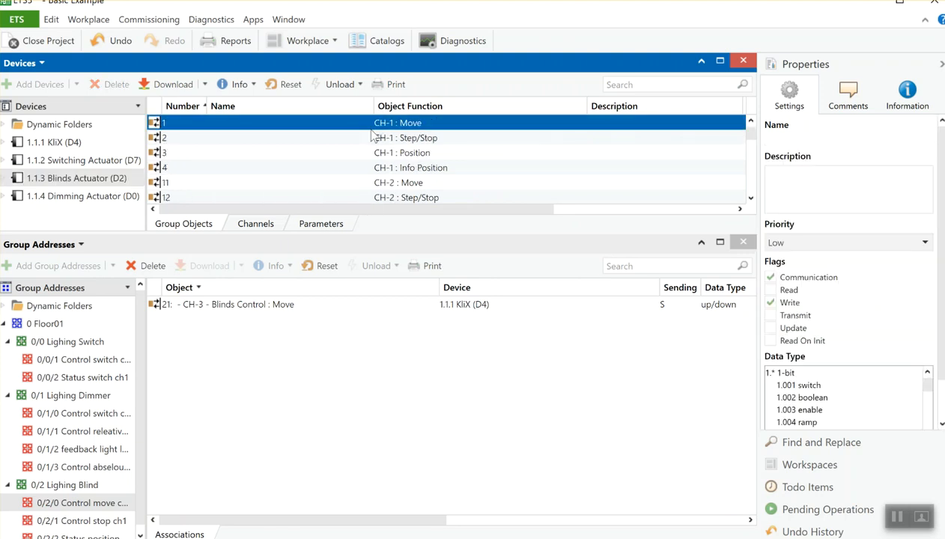
click(129, 518)
drag(445, 145, 388, 408)
Link the KliX CH-3 Blinds Control Step/Stop object to group address 0/2/1 Control stop ch1.
click(112, 142)
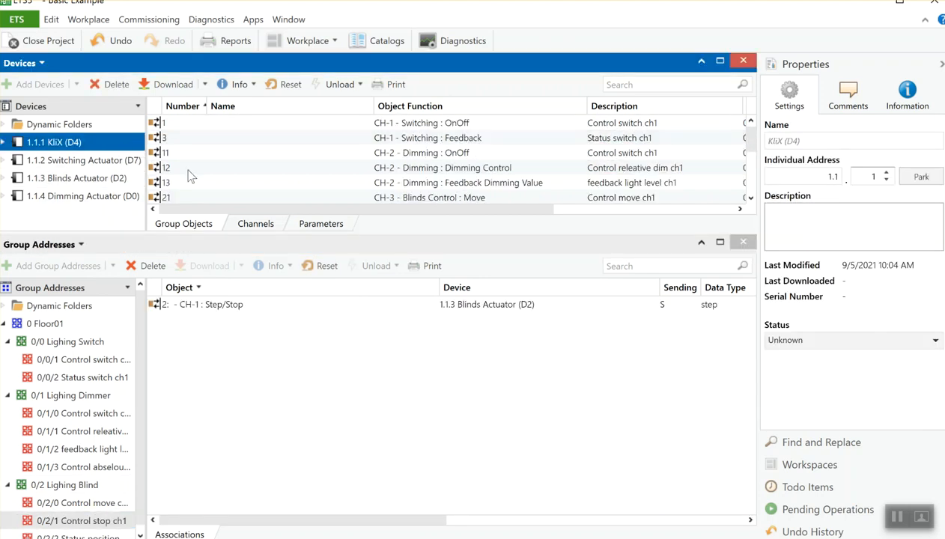
scroll(384, 192, down, 3)
scroll(385, 189, up, 1)
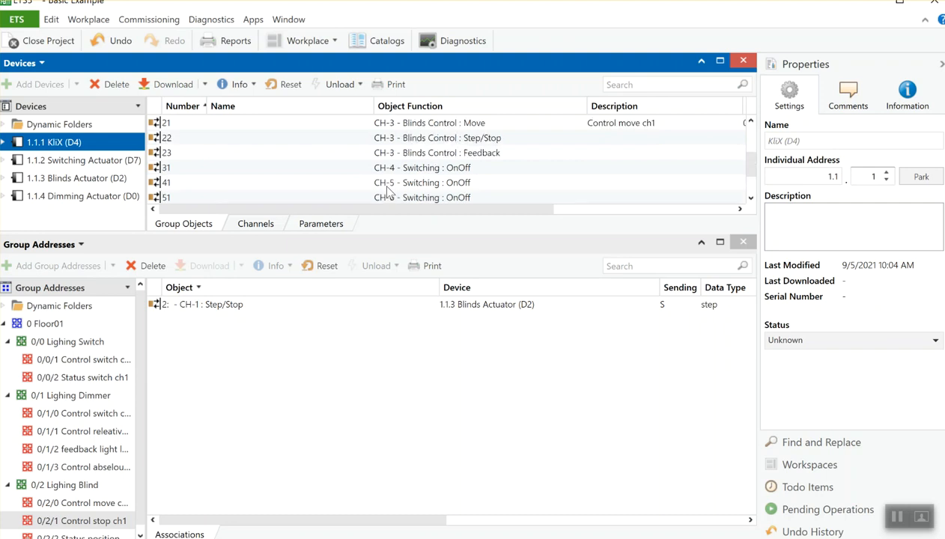
click(431, 142)
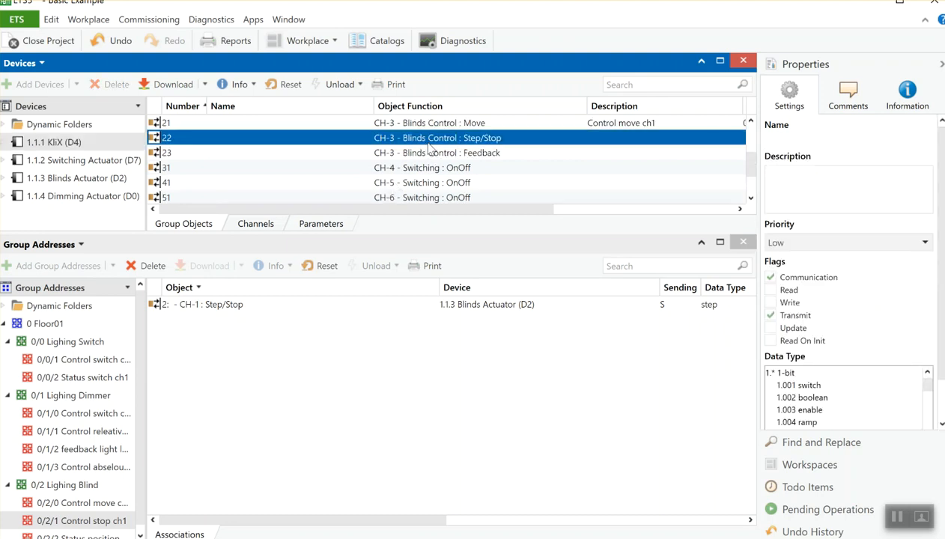
drag(427, 146, 325, 354)
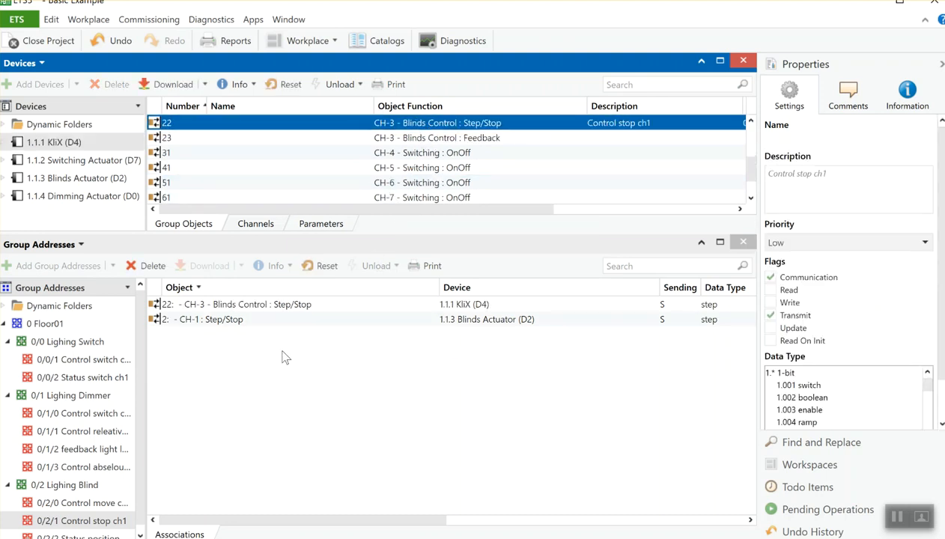
Link the KliX CH-3 Blinds Control Feedback and Blinds Actuator CH-1 Position objects to group address 0/2/2 Status position ch1.
click(75, 534)
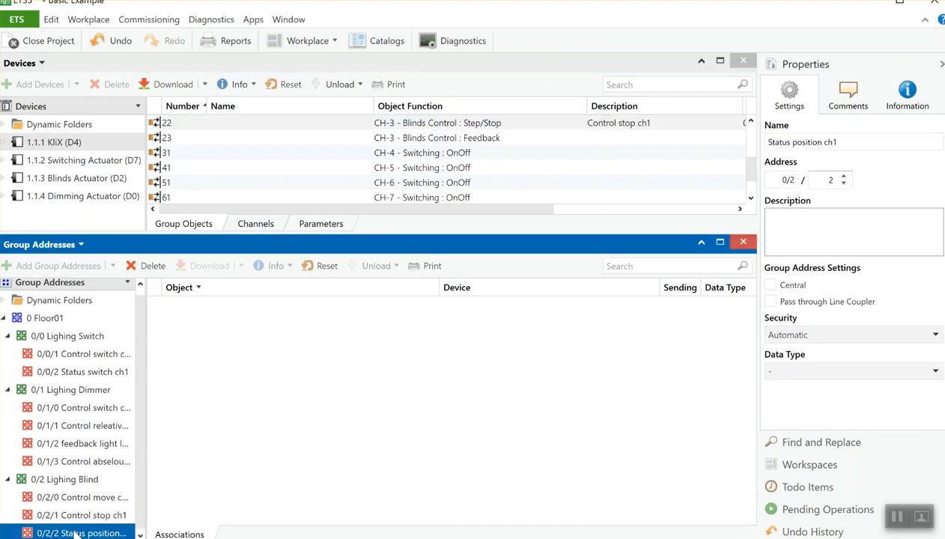
click(389, 142)
drag(390, 143, 327, 354)
click(111, 200)
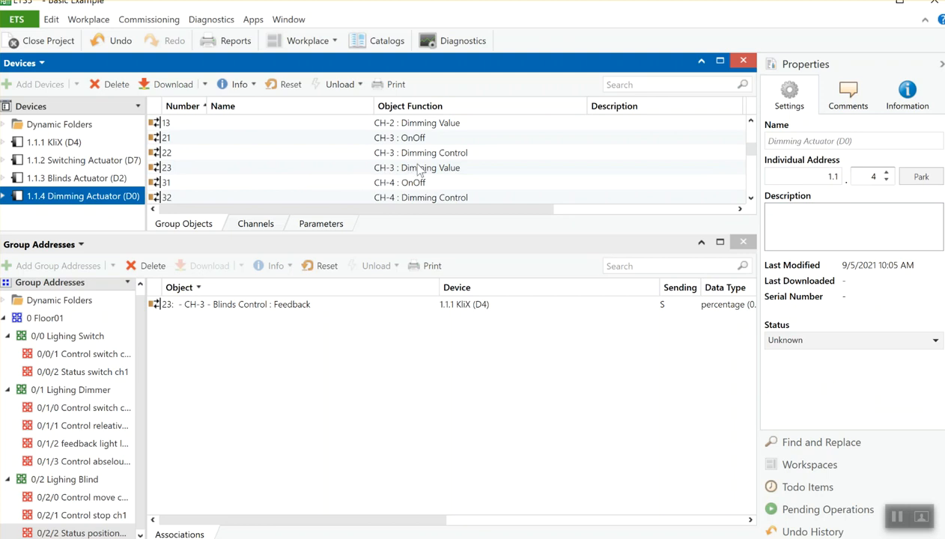
click(75, 178)
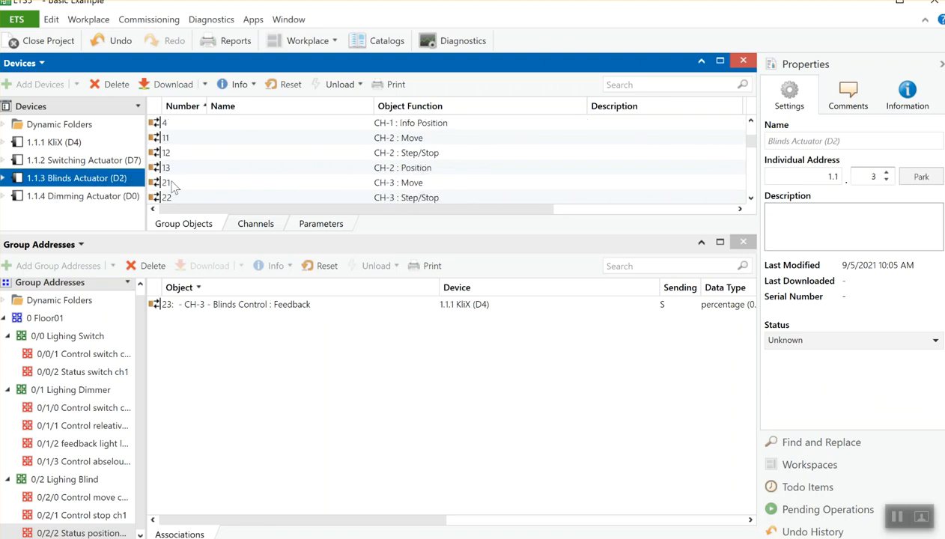
scroll(377, 188, up, 1)
drag(397, 153, 355, 363)
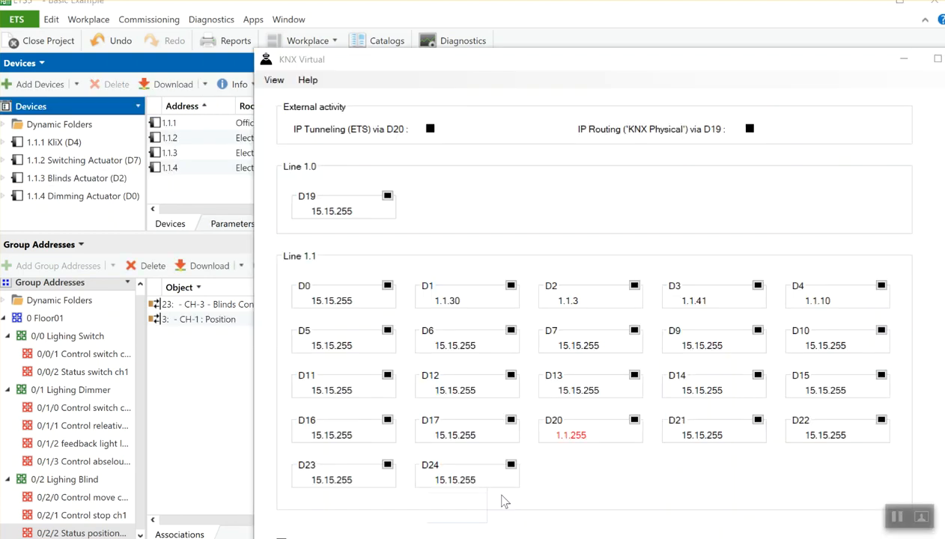
Run the bus diagnostic Unload Device and activate programming mode on virtual device D1 in KNX Virtual.
click(34, 42)
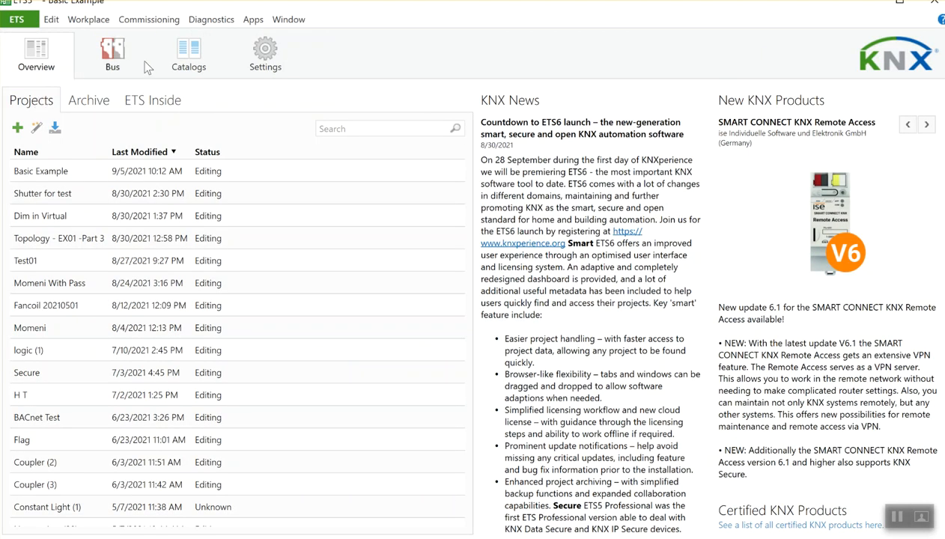
click(114, 57)
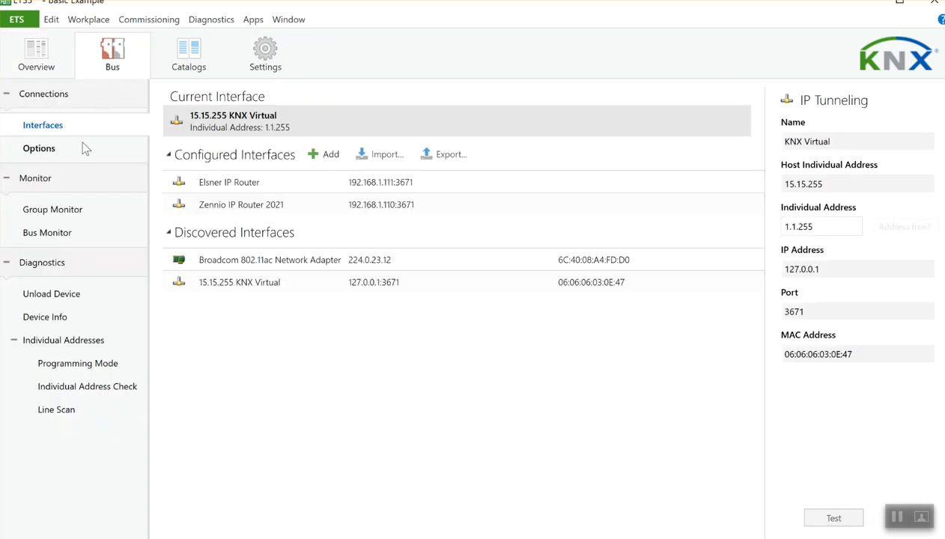
click(63, 293)
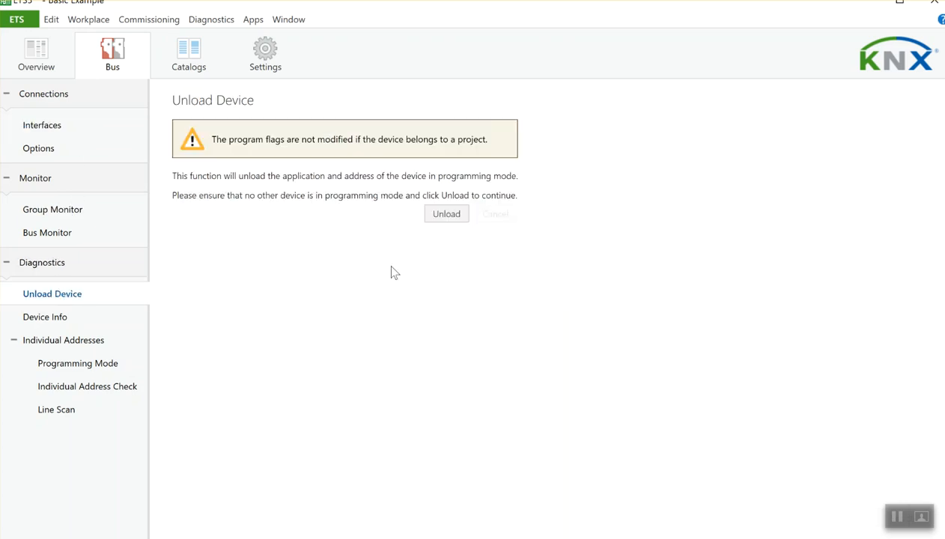
click(447, 215)
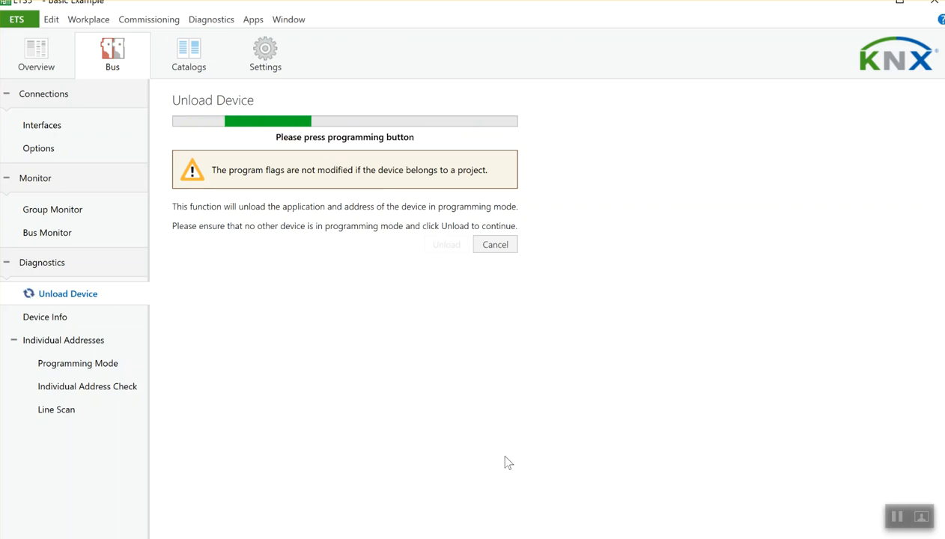
click(501, 538)
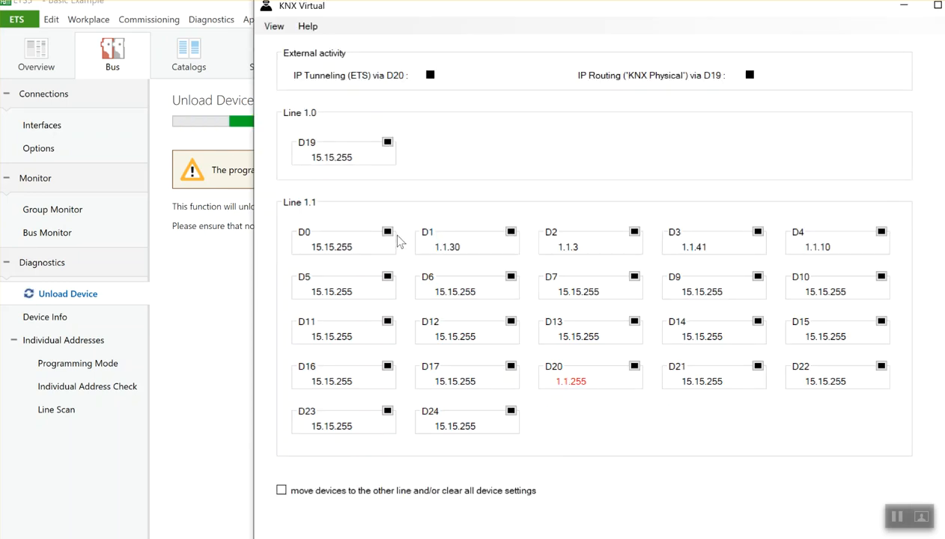
click(509, 235)
click(232, 313)
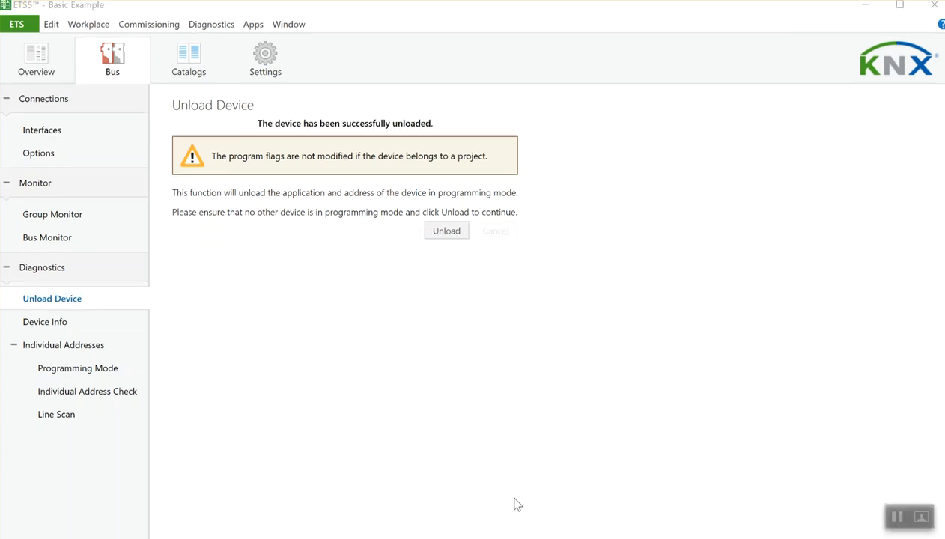
Return to the project's device list and set the KliX device's individual address to 1.1.10.
click(22, 28)
click(196, 156)
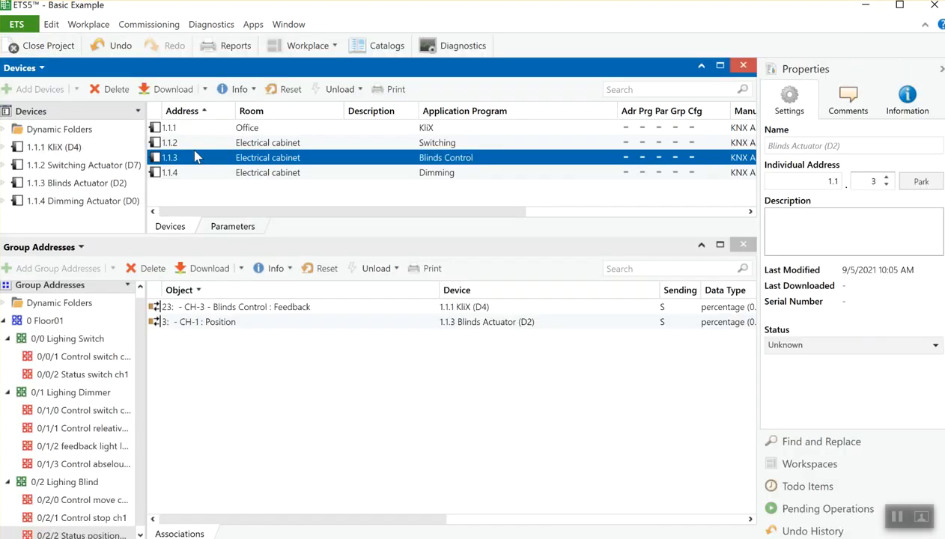
key(ctrl+a)
click(198, 155)
click(200, 142)
click(200, 111)
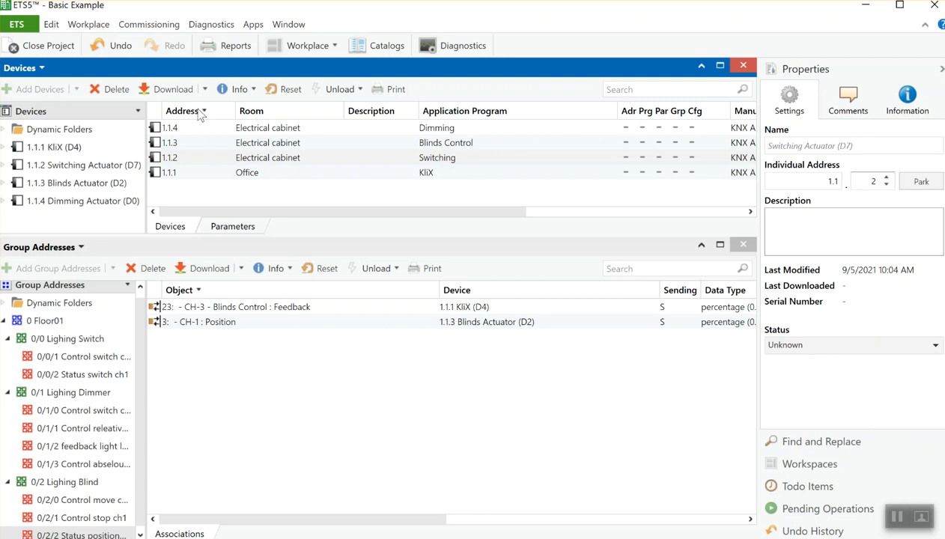
click(200, 111)
click(199, 129)
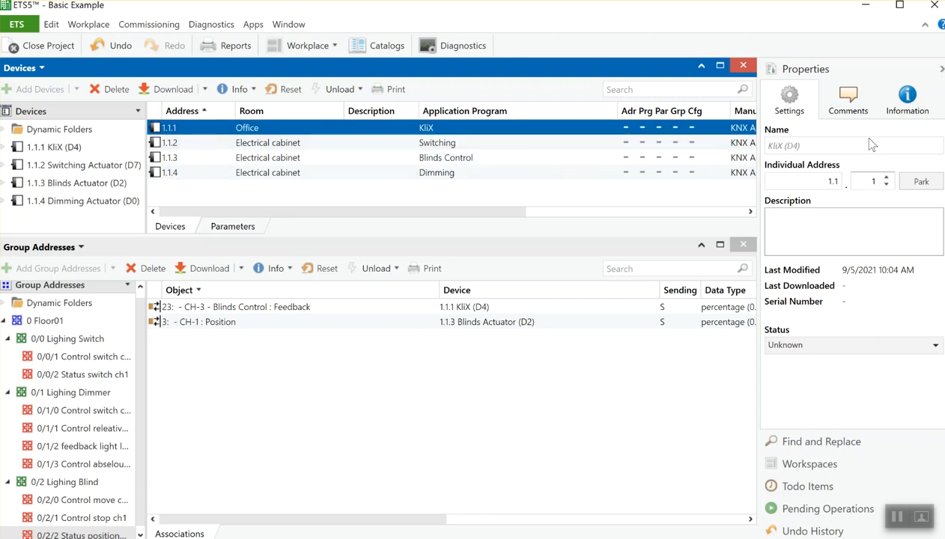
click(875, 180)
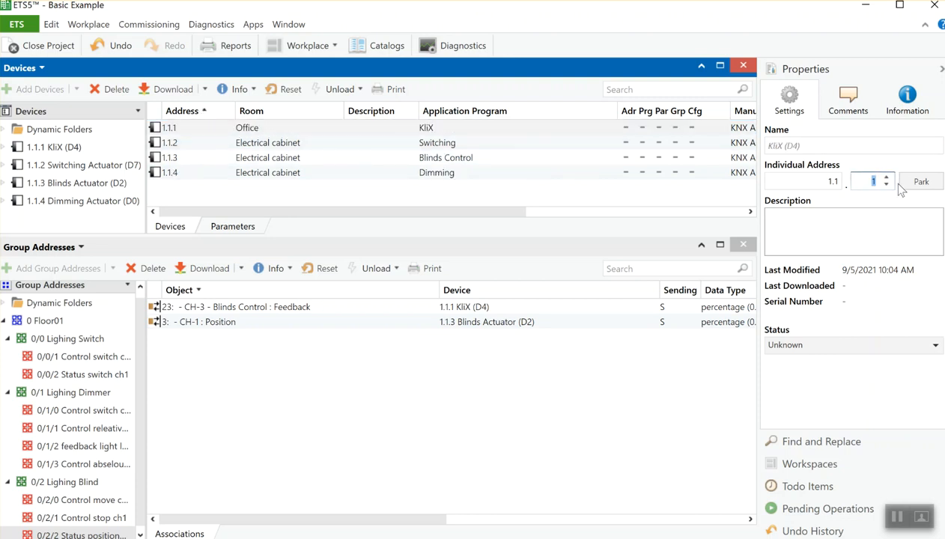
text(10)
click(890, 217)
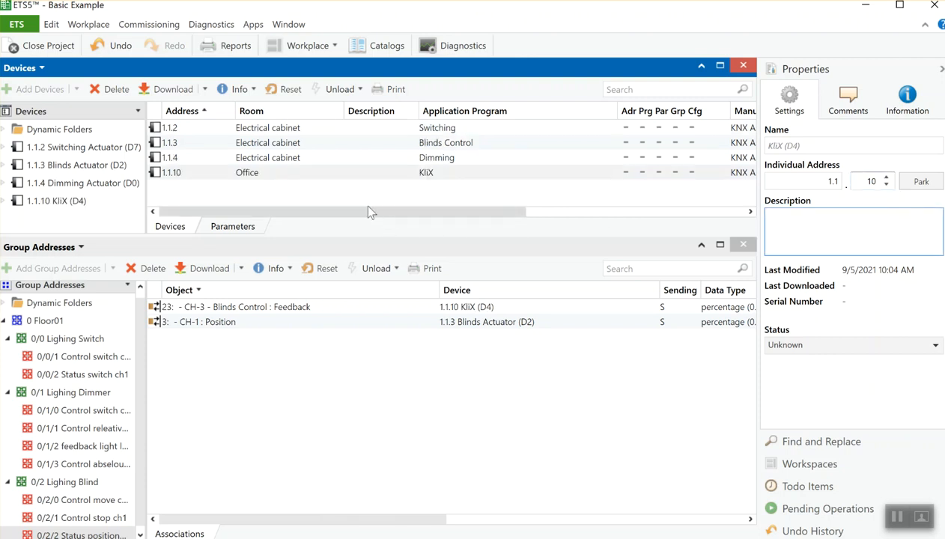
Set the Switching Actuator's individual address to 1.1.1.
click(353, 129)
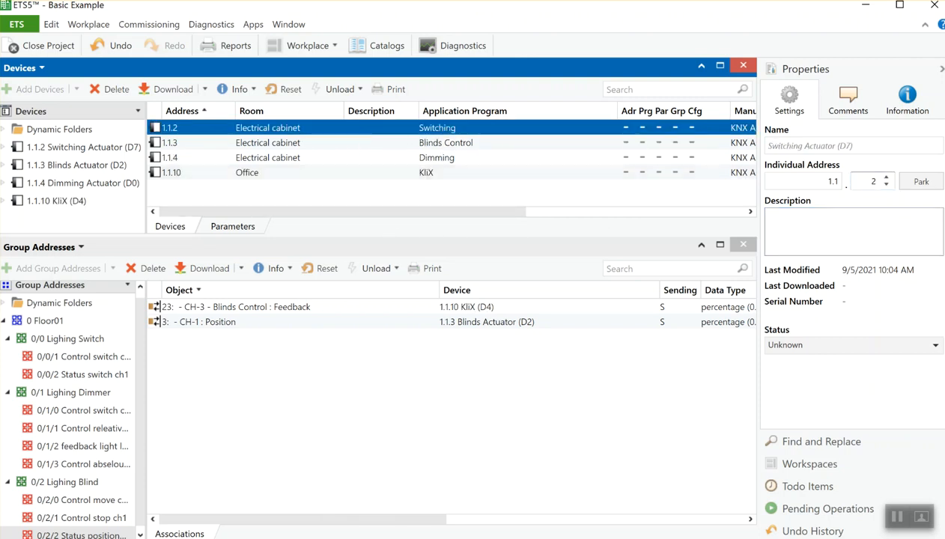
click(874, 181)
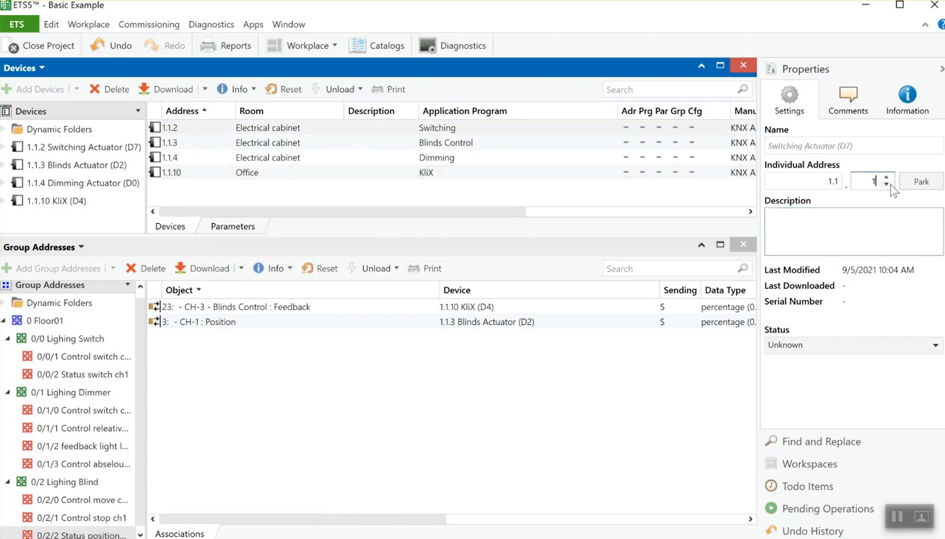
text(1)
click(316, 143)
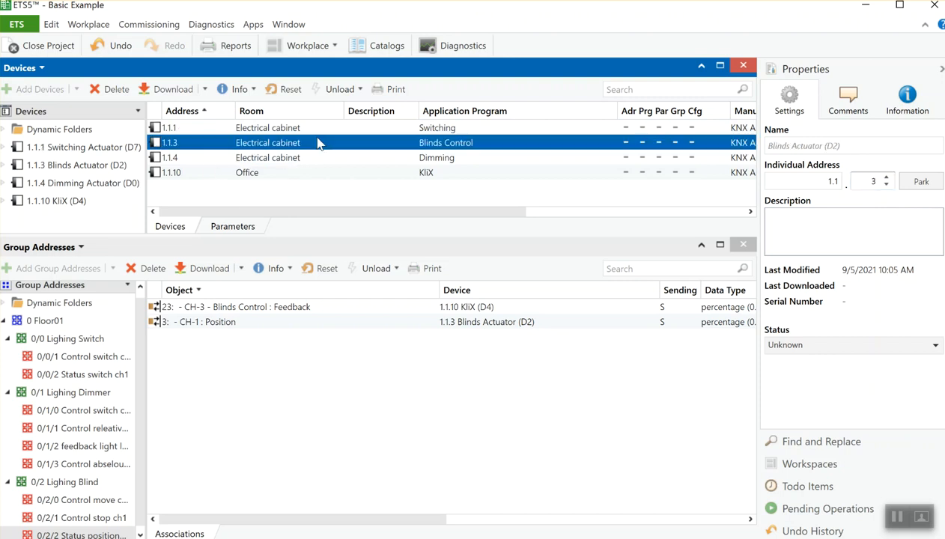
Set the Dimming Actuator's individual address to 1.1.2.
click(475, 161)
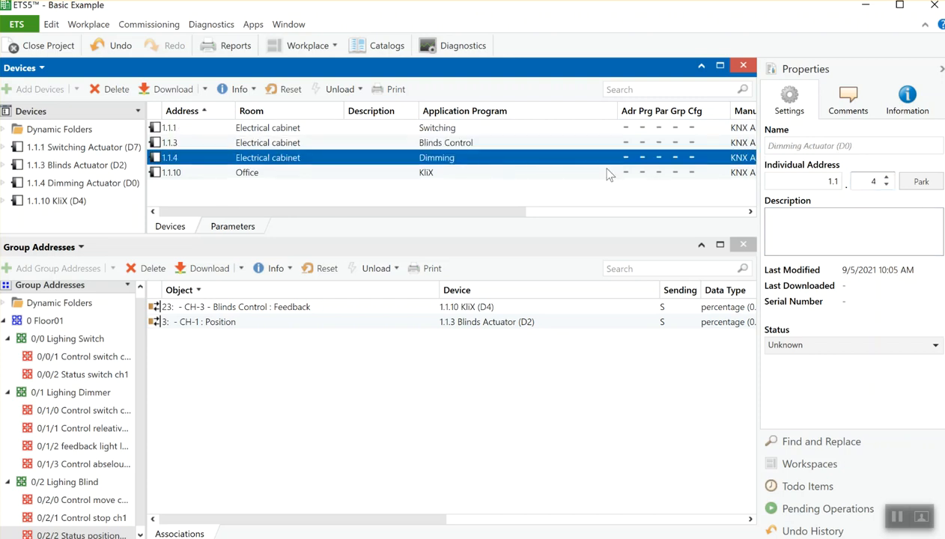
click(869, 181)
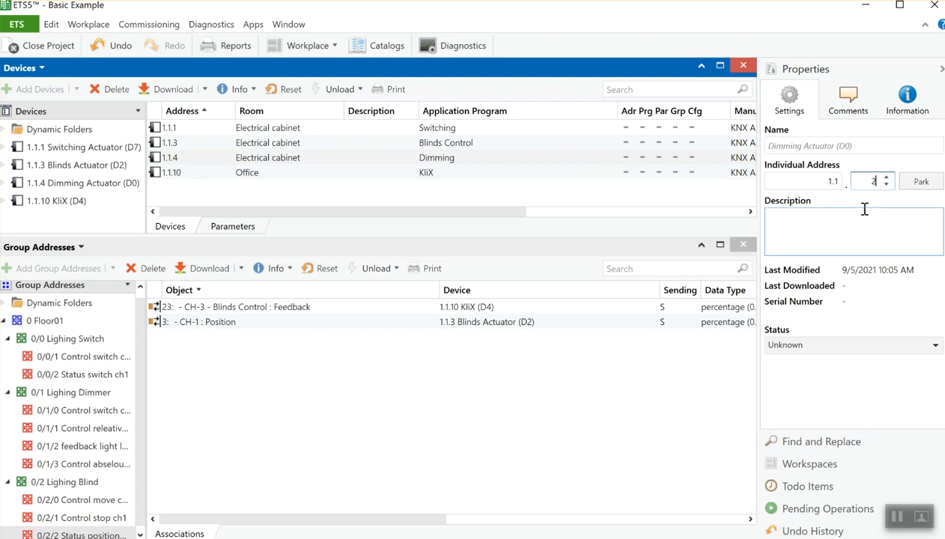
click(866, 244)
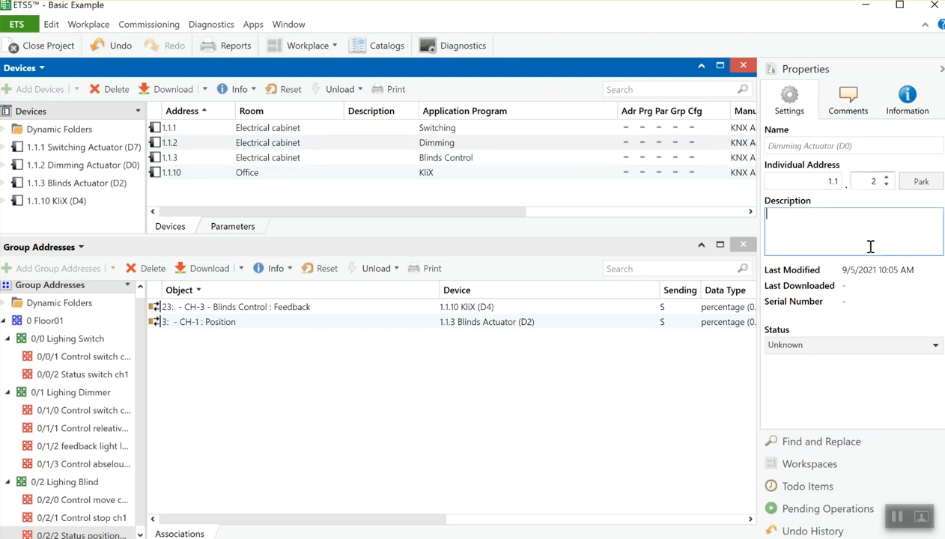
Select all four devices in the project and run a Download All on them.
click(362, 147)
key(ctrl+a)
right_click(363, 152)
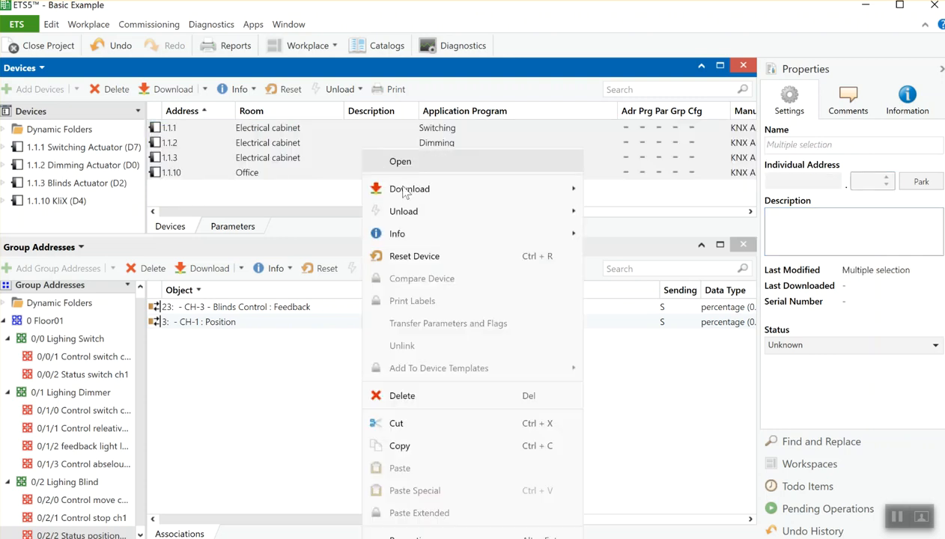
mouse_move(405, 191)
click(679, 196)
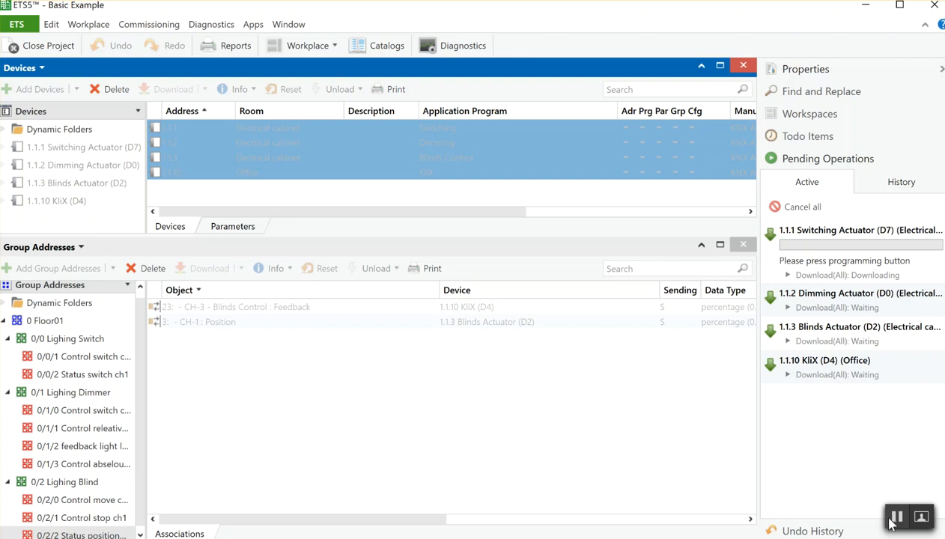
click(894, 519)
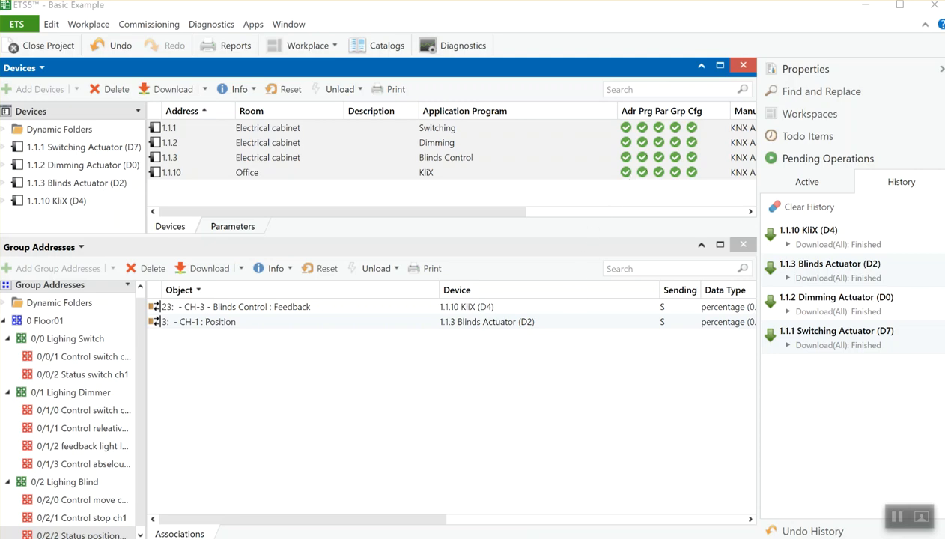
Switch to KNX Virtual and show the view with the D4 buttons and the D7, D0 and D2 actuator channels.
drag(58, 16, 232, 73)
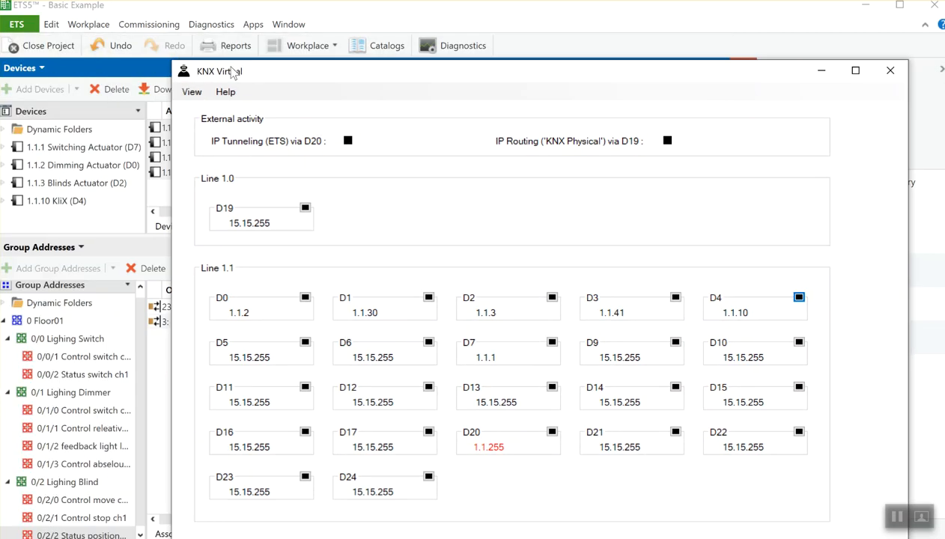
click(192, 92)
click(206, 107)
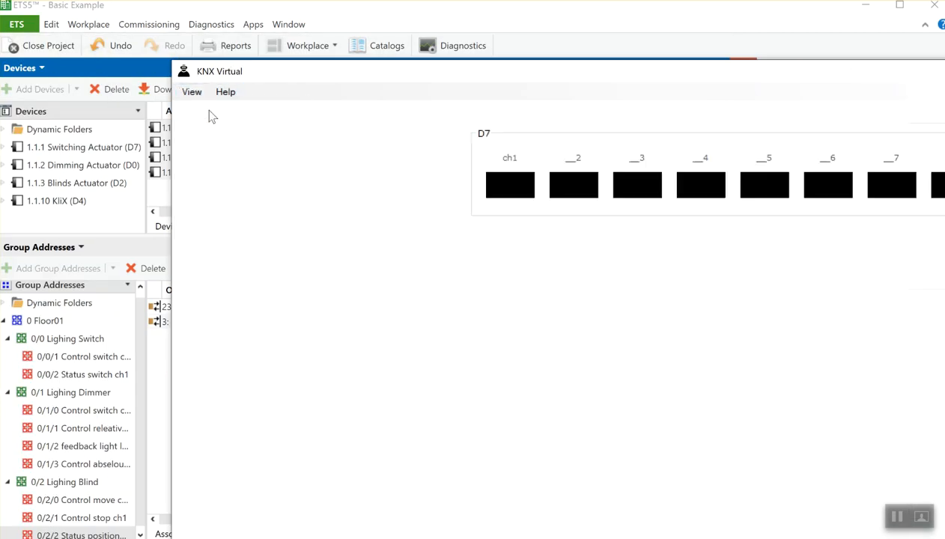
drag(386, 73, 268, 36)
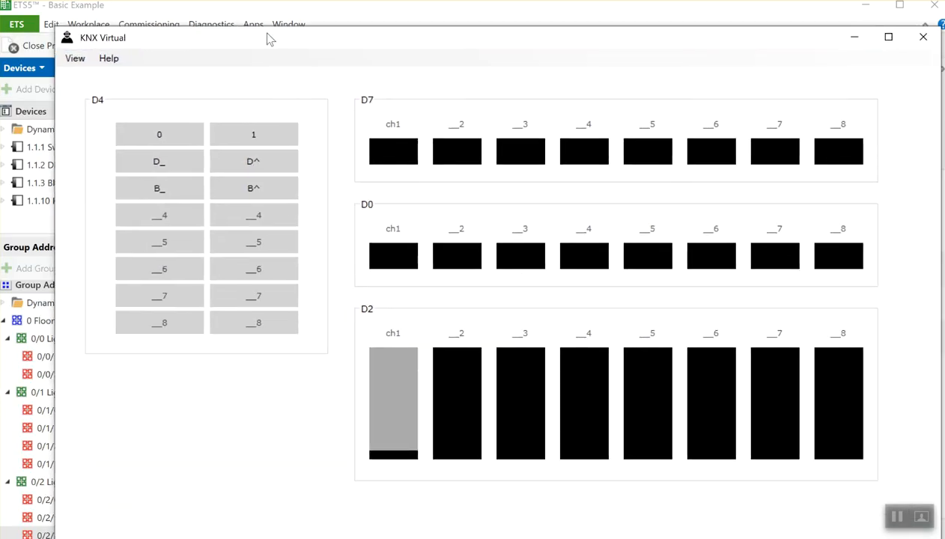
Test the D4 buttons by switching D7 channel 1 on and off and dimming D0 channel 1 up and down.
click(232, 143)
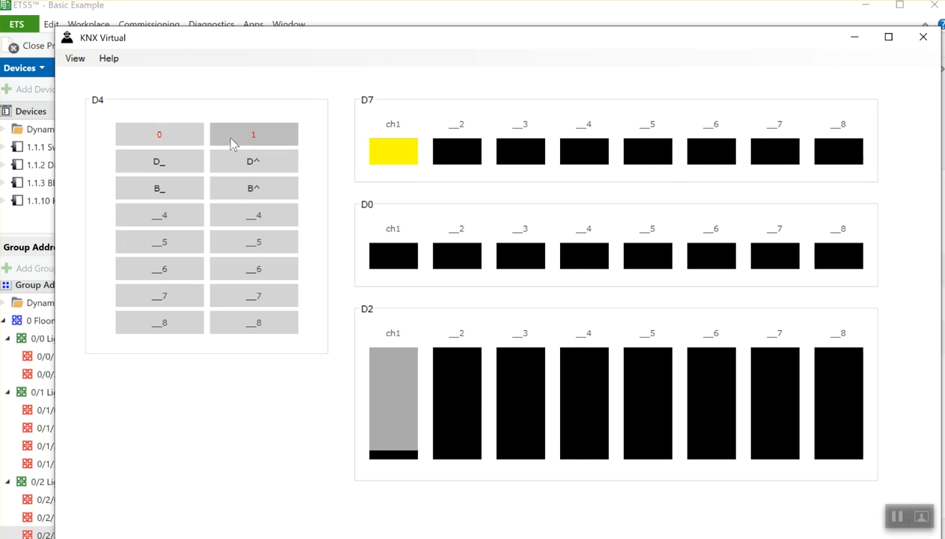
click(200, 139)
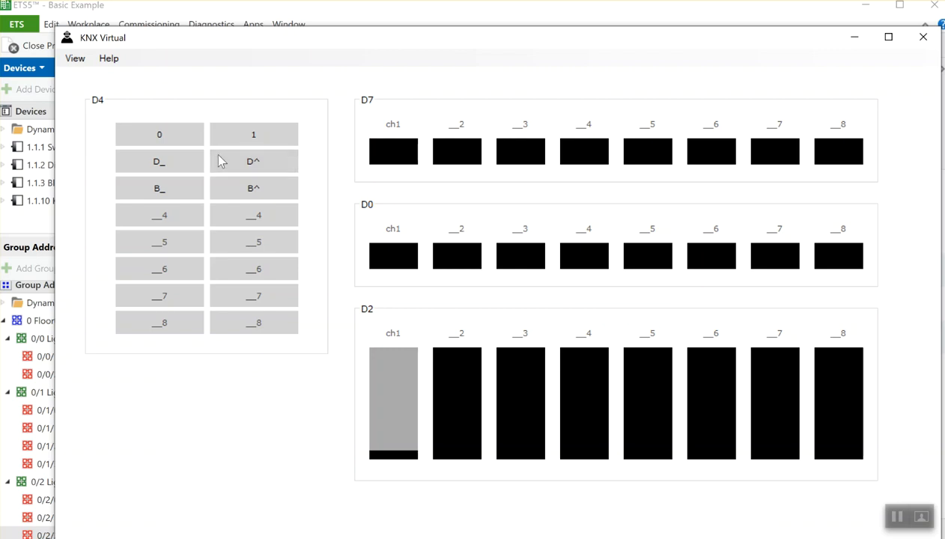
click(222, 163)
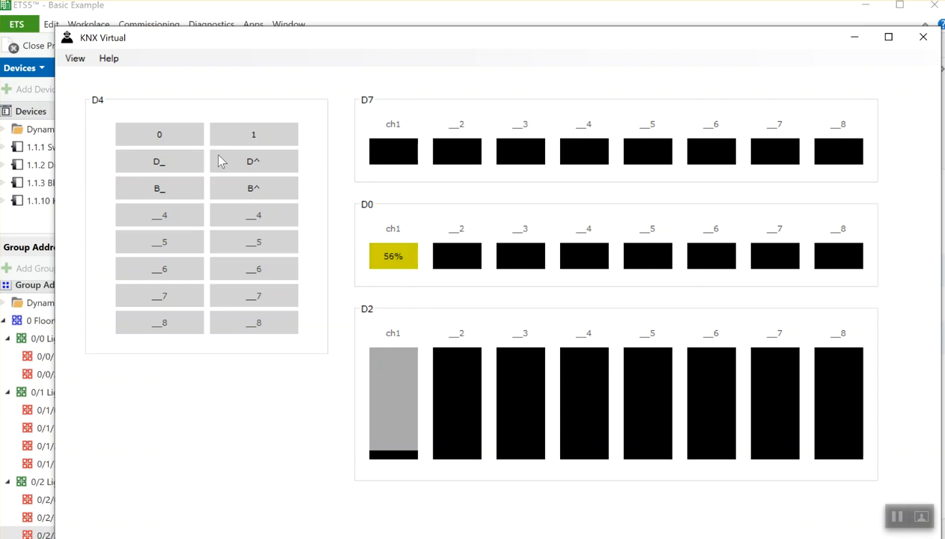
click(179, 162)
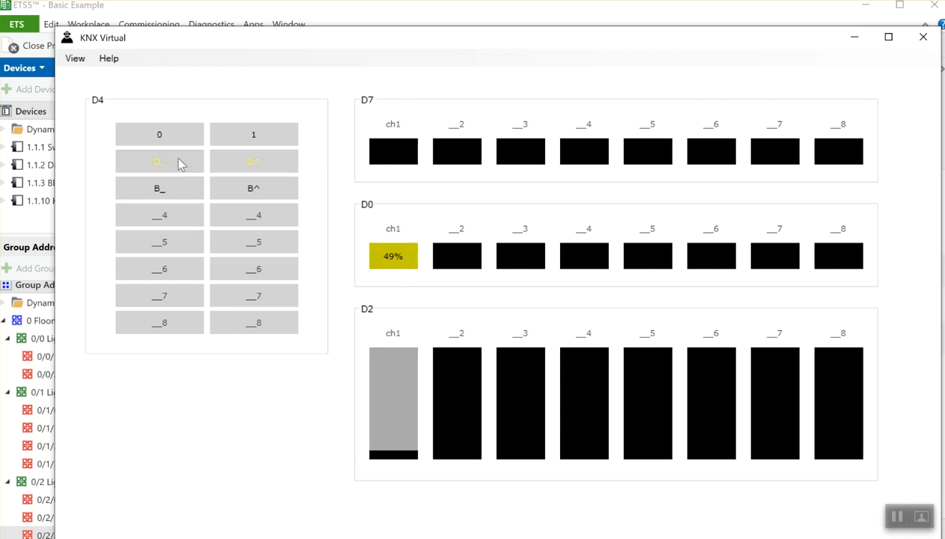
Dim D0 channel 1 down and move the D2 channel 1 blind up using the D4 buttons.
click(179, 163)
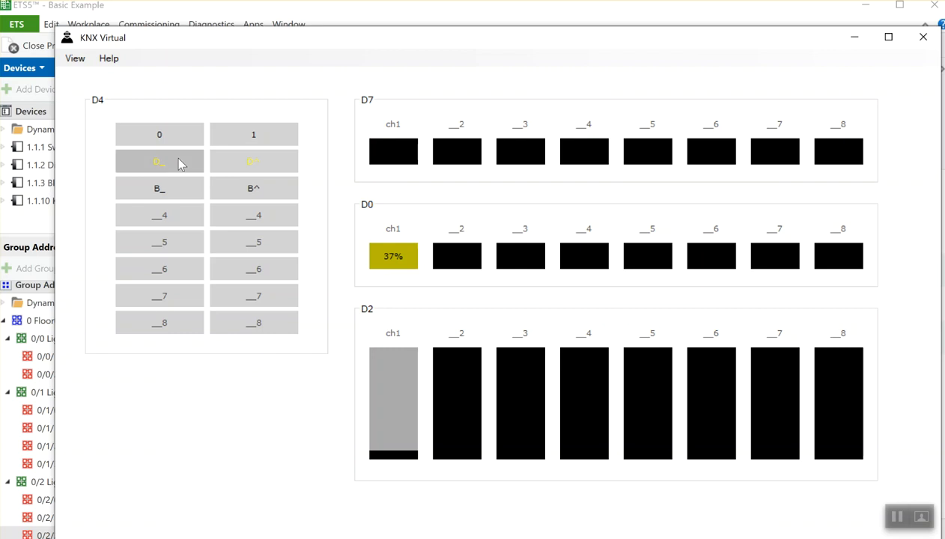
click(227, 185)
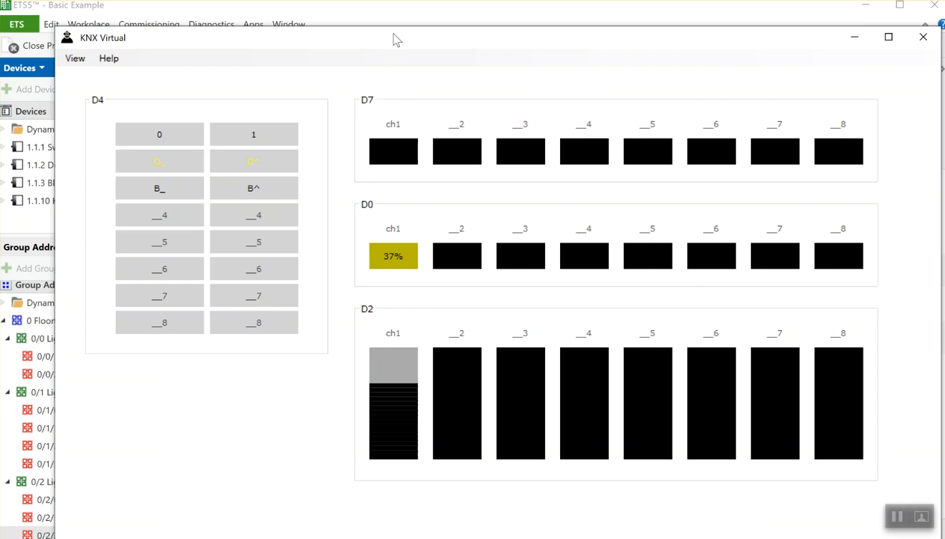
drag(397, 39, 369, 37)
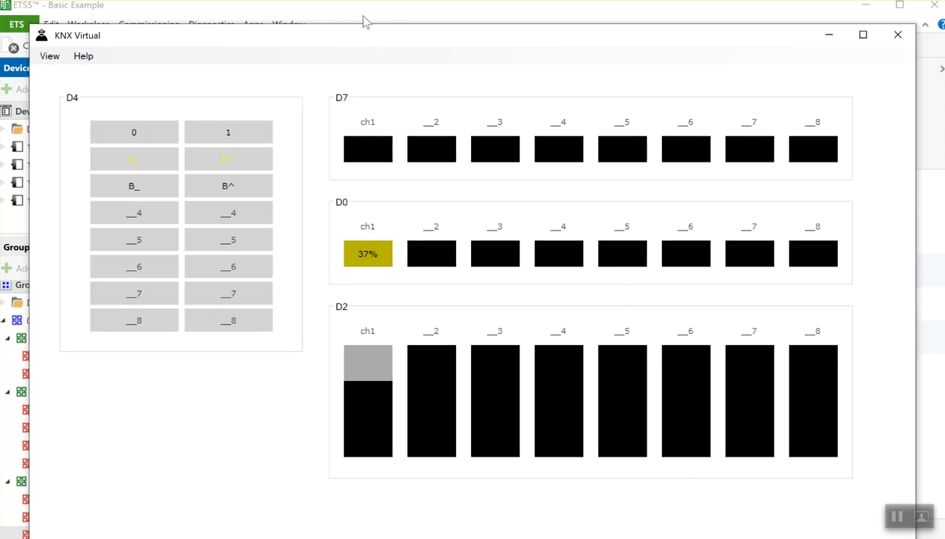
Switch to ETS5, open Diagnostics in a maximized pane and start the Group Monitor.
click(364, 21)
click(17, 24)
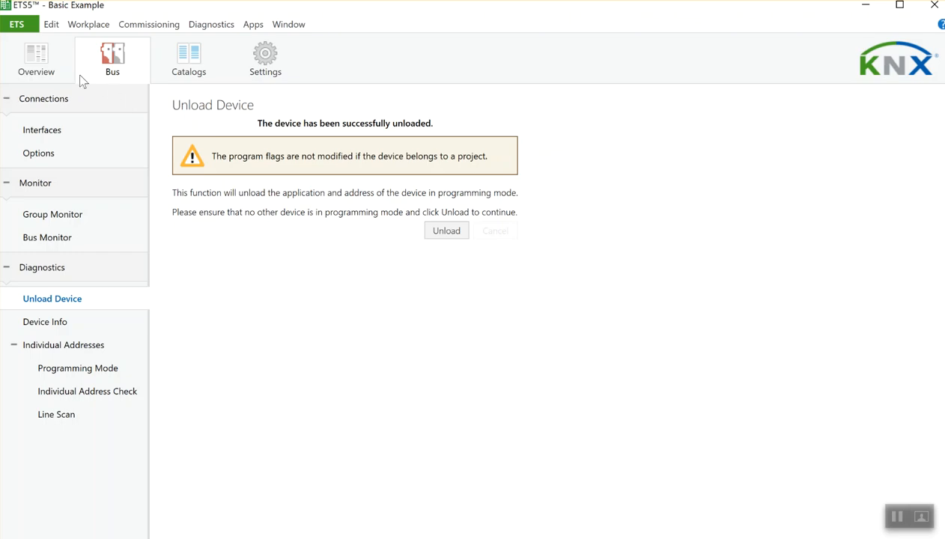
click(17, 25)
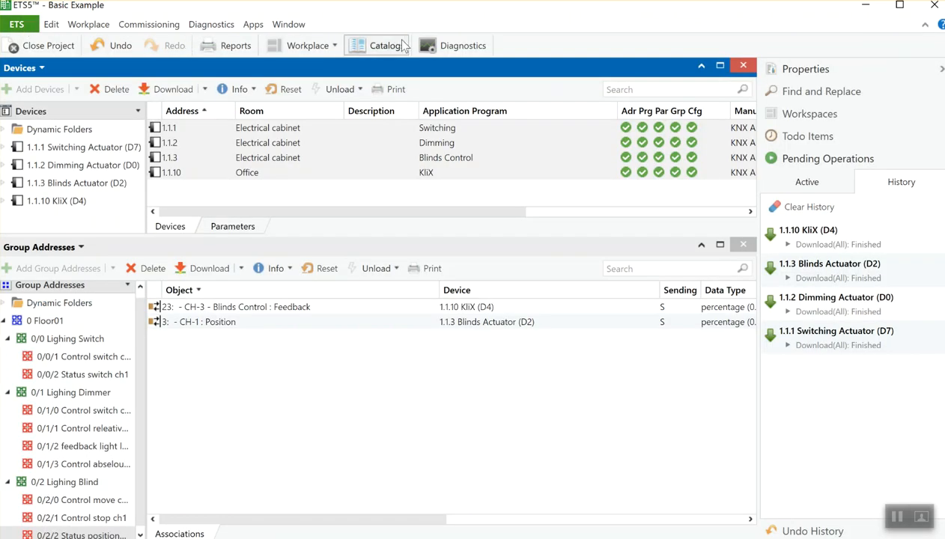
click(441, 48)
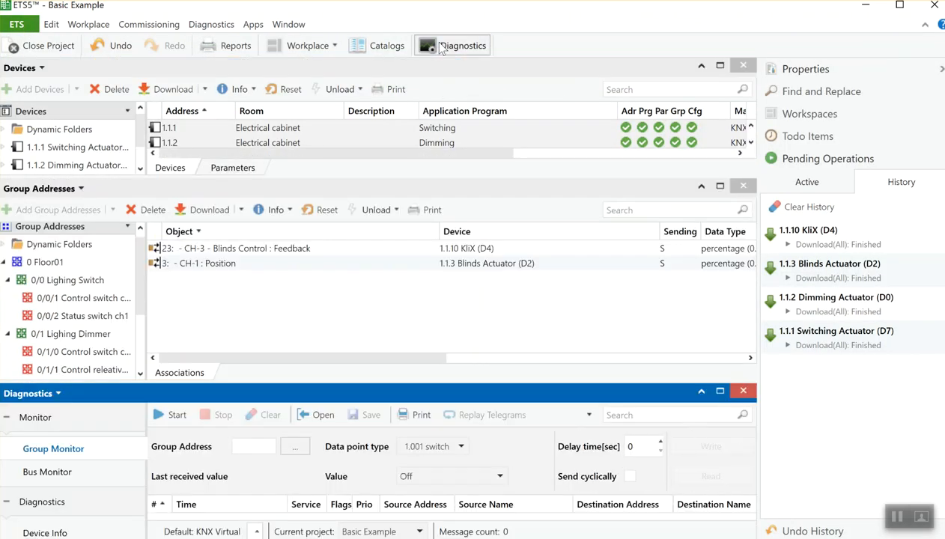
click(719, 392)
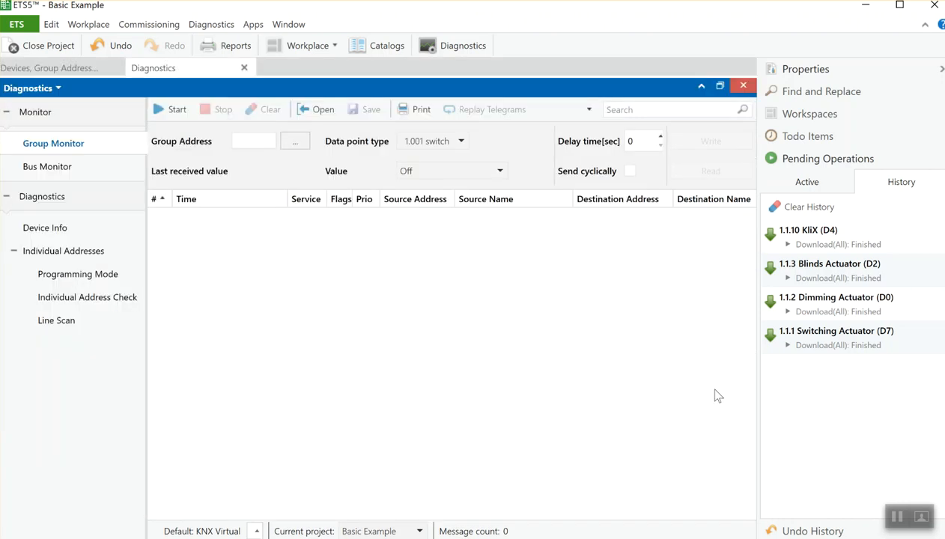
click(168, 110)
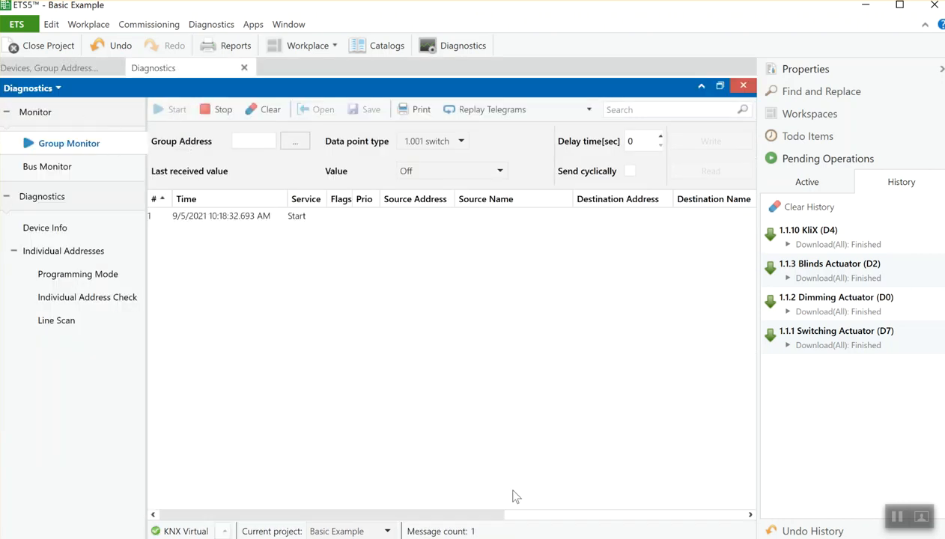
Switch D7 channel 1 on with the D4 button in KNX Virtual and return to the Group Monitor in ETS5.
key(alt+Tab)
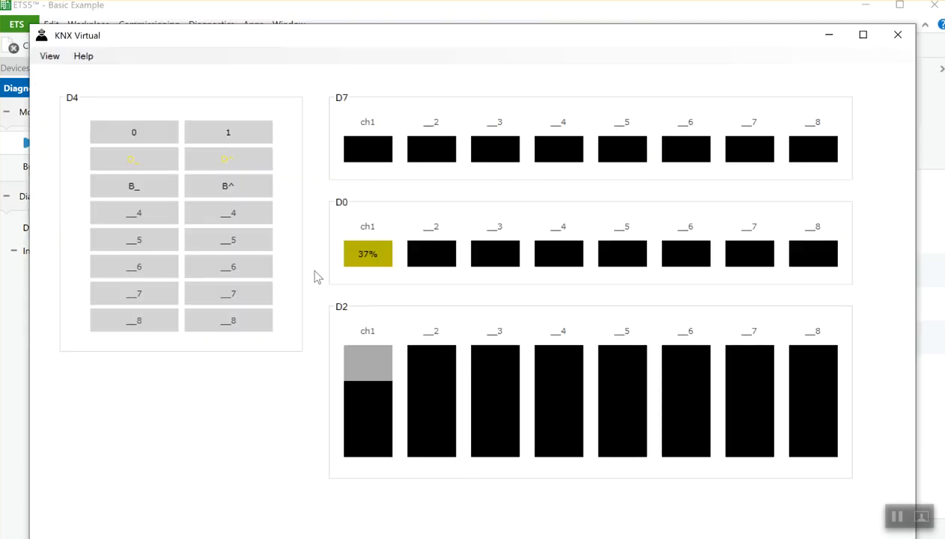
click(235, 146)
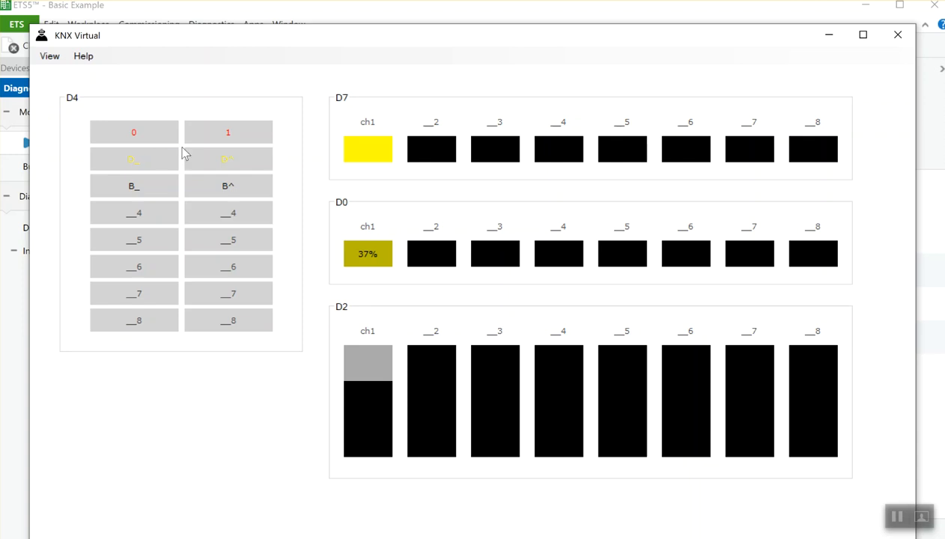
click(24, 346)
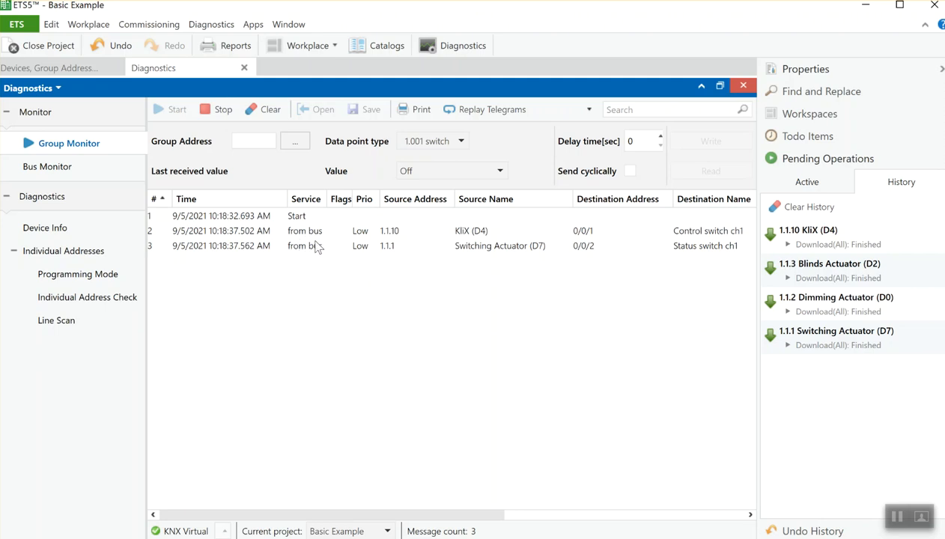
Examine the source, destination, type, DPT and info of the recorded control and status switch telegrams, comparing them with the project's devices.
click(196, 235)
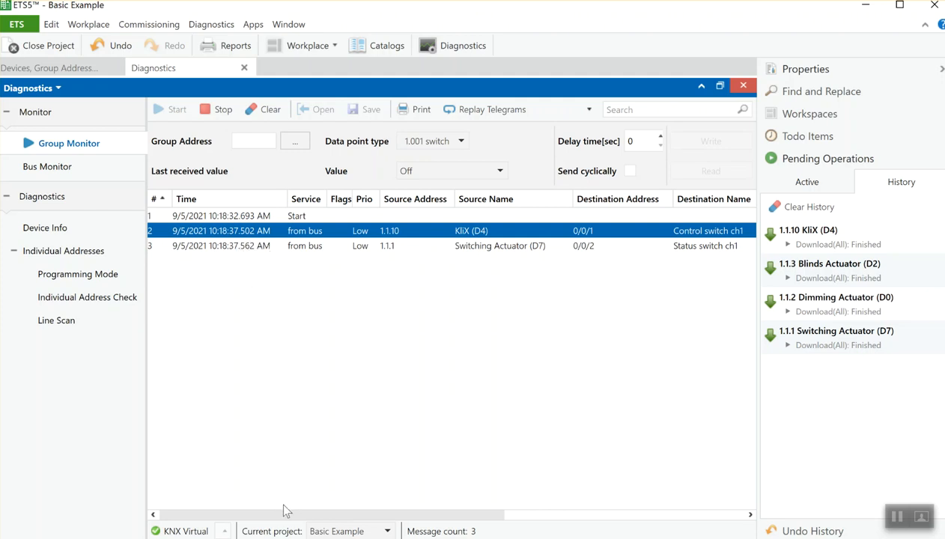
drag(288, 522, 360, 529)
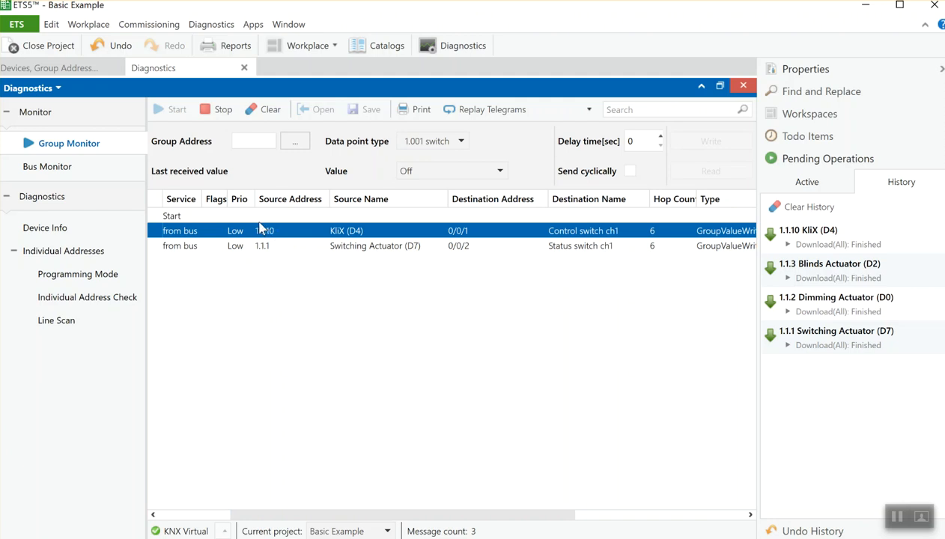
click(62, 68)
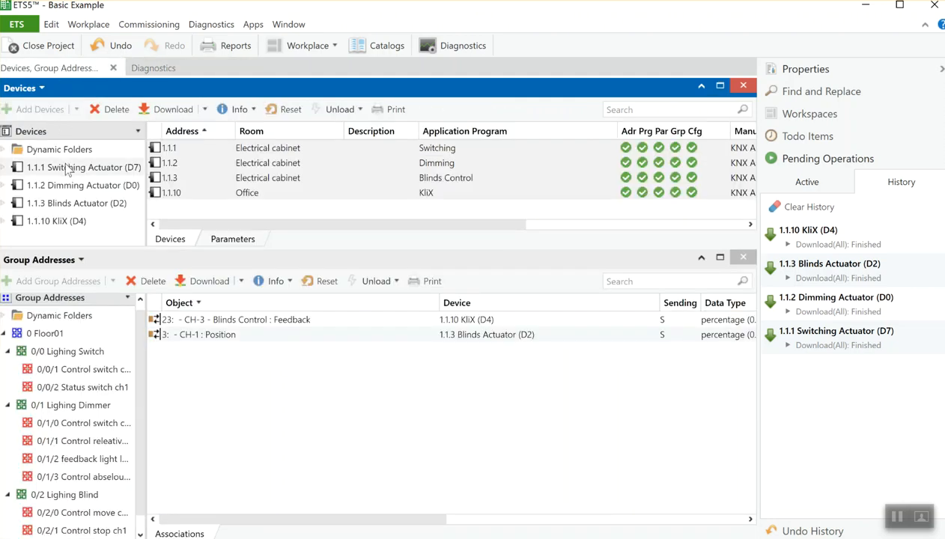
click(159, 70)
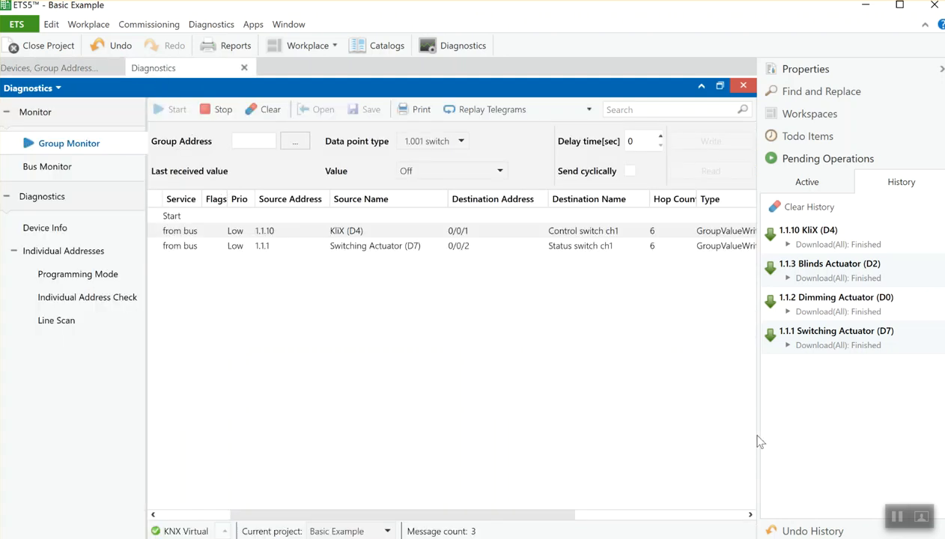
click(898, 517)
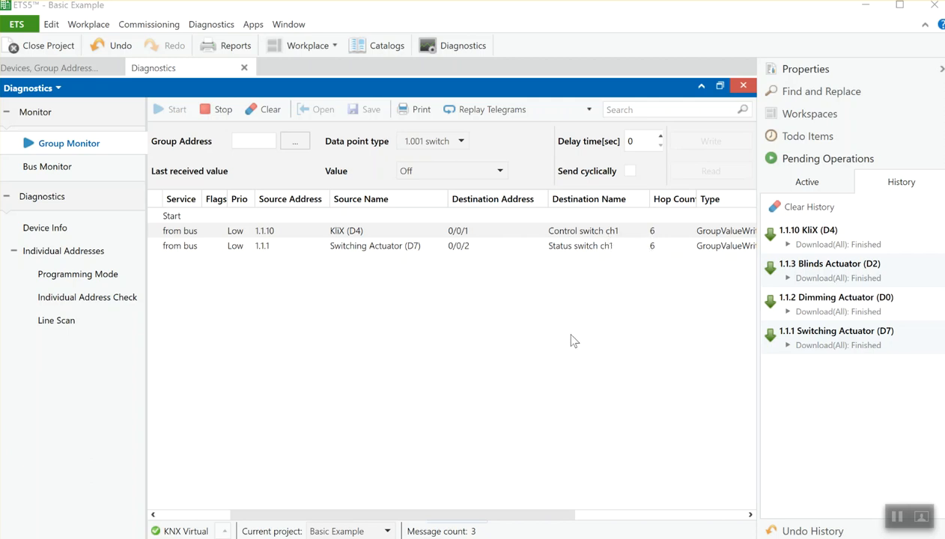
drag(476, 516, 586, 519)
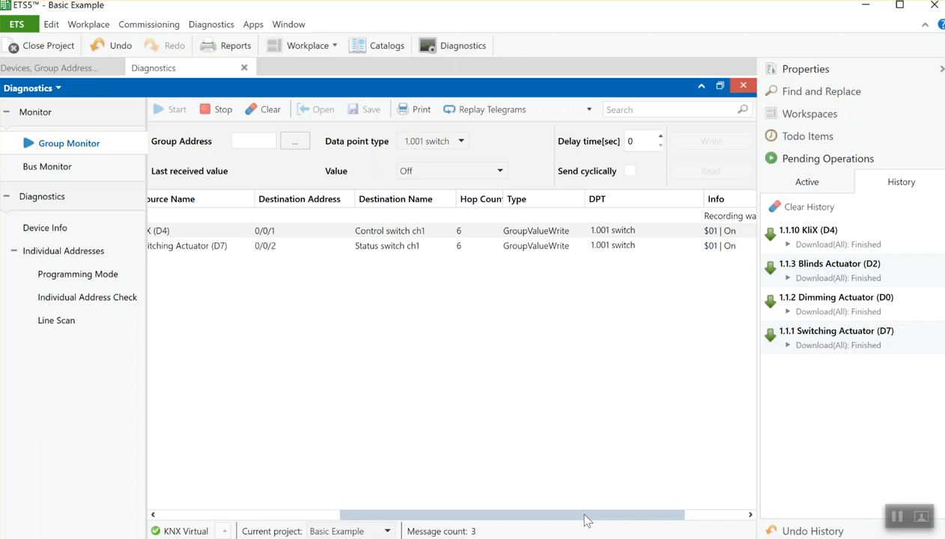
drag(587, 520, 652, 522)
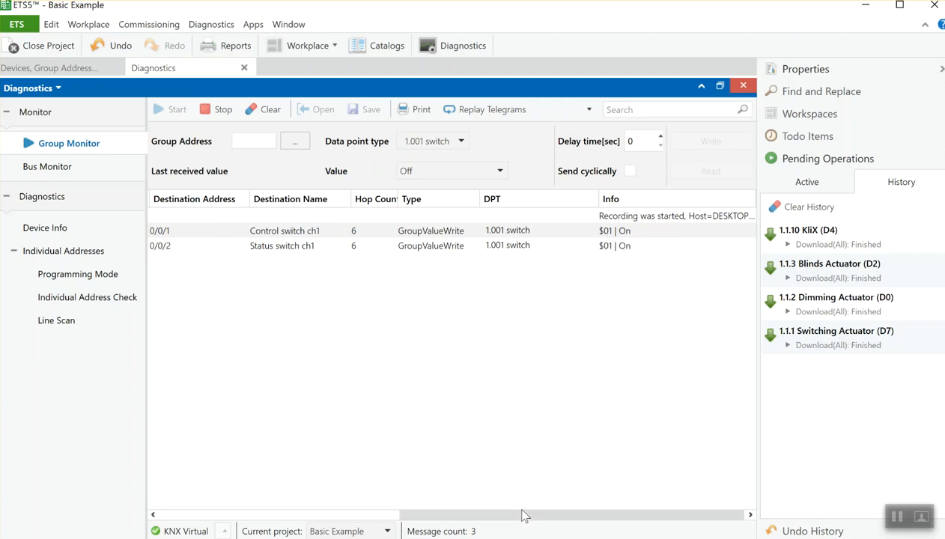
drag(523, 513, 226, 518)
click(174, 247)
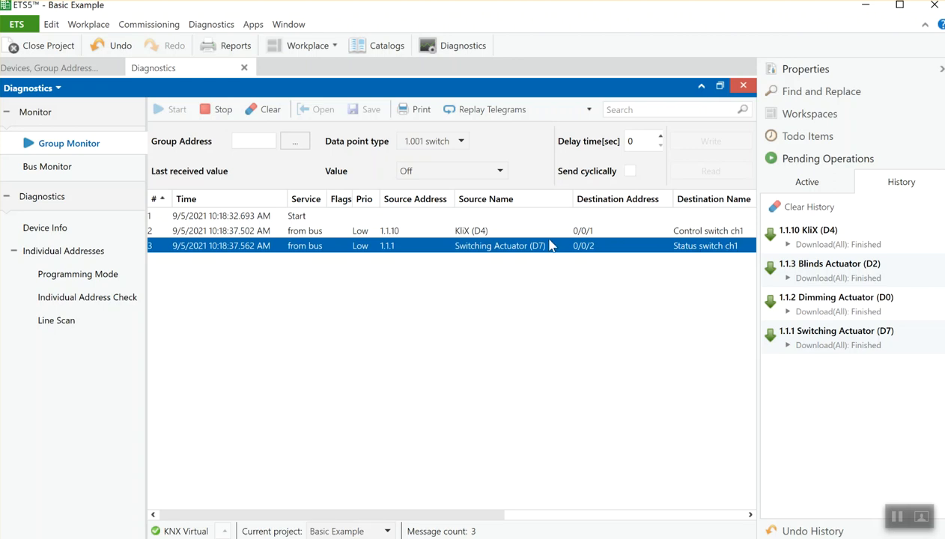
click(491, 237)
click(492, 244)
Choose group address 0/1/3 for the Group Monitor and lower the KNX Virtual window to show both D0 and the monitor.
click(303, 147)
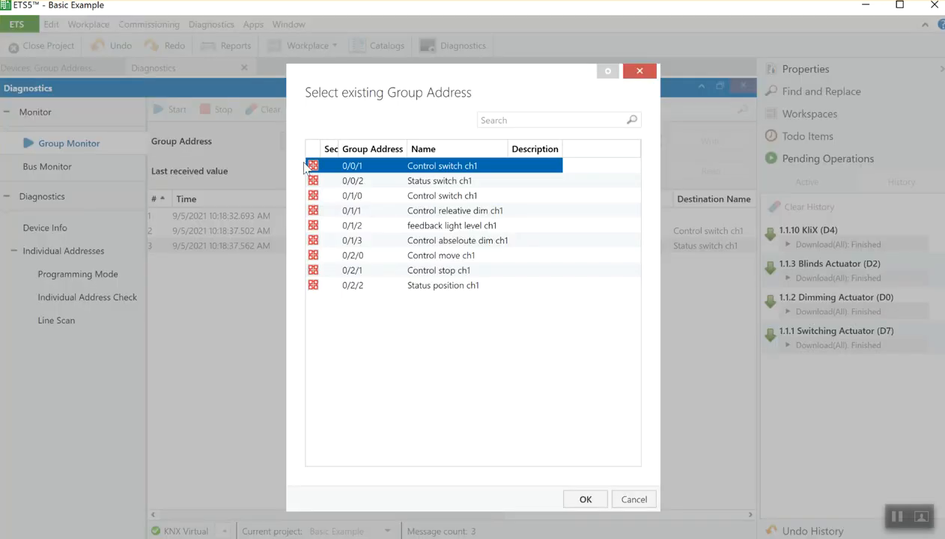
double_click(411, 241)
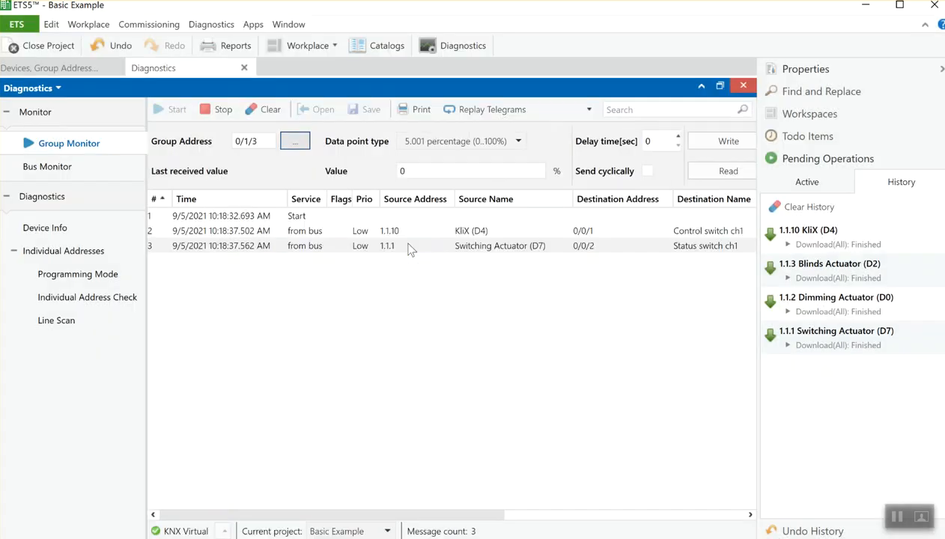
click(517, 538)
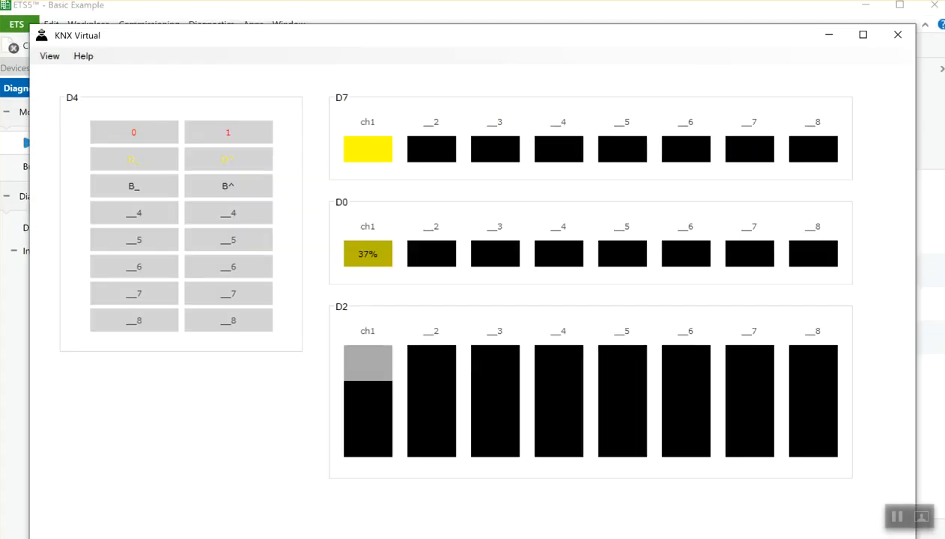
drag(605, 46, 583, 317)
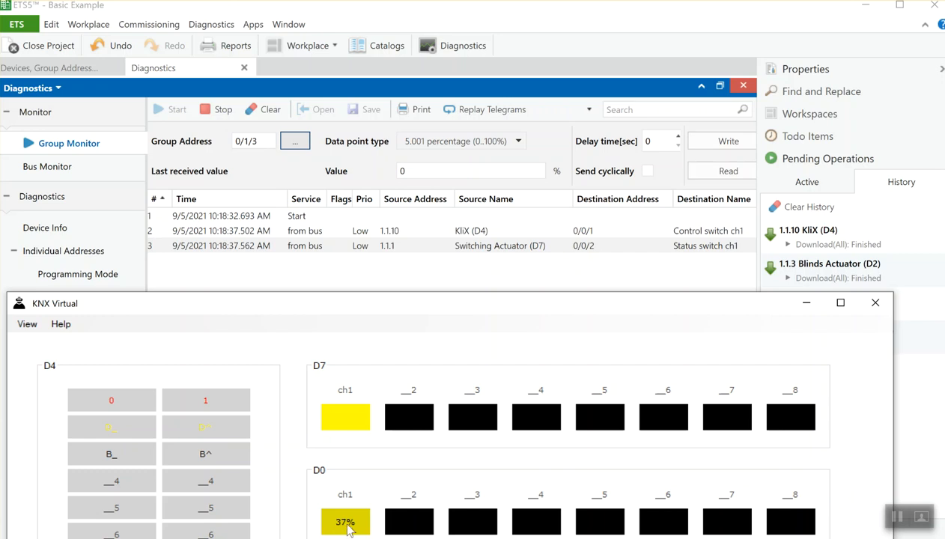
Write a value of 50% to group address 0/1/3 and check D0 channel 1 in KNX Virtual.
click(402, 172)
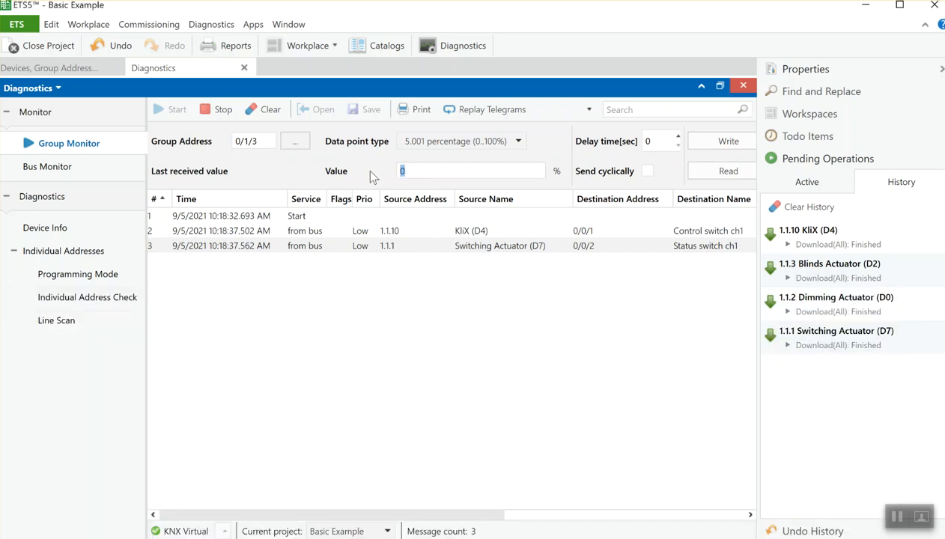
text(50)
click(726, 142)
key(alt+Tab)
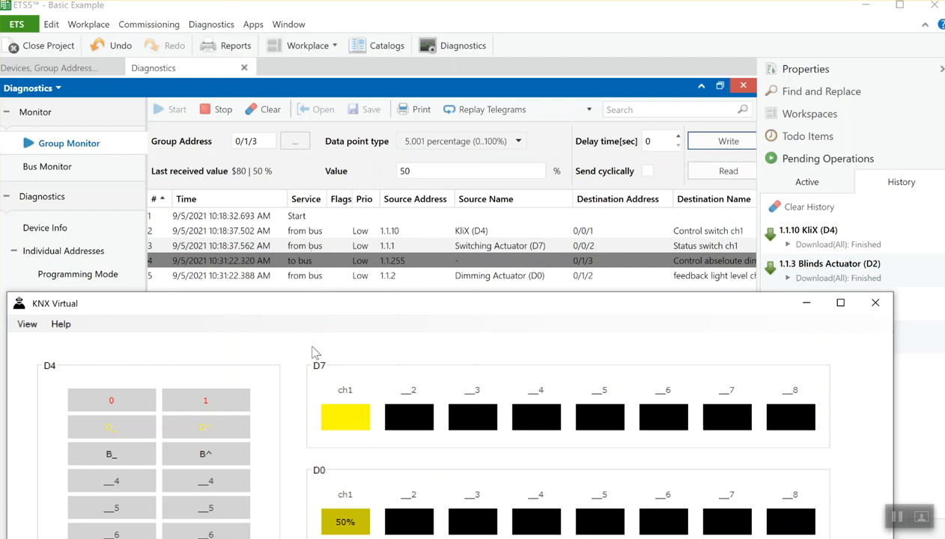
Narrow the KNX Virtual window and restore ETS5 to a smaller window beside it.
drag(383, 295, 410, 44)
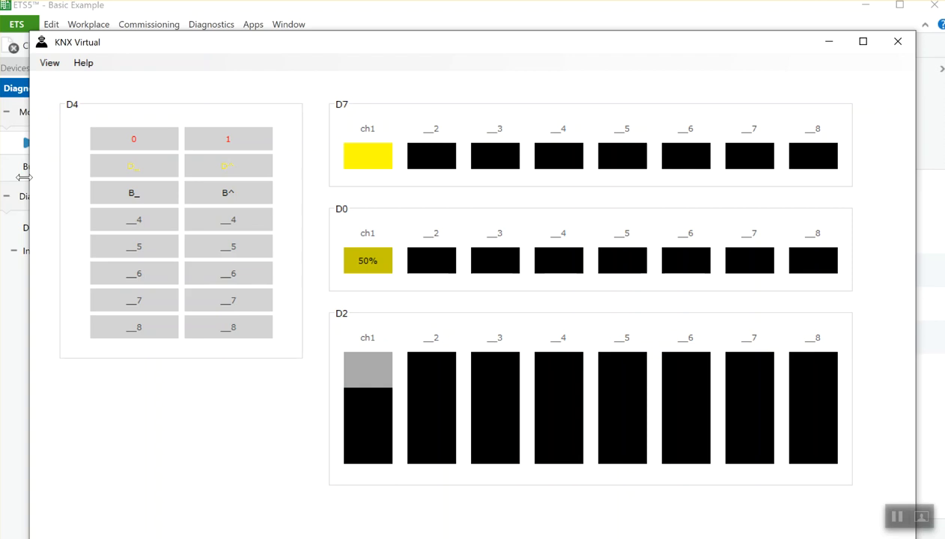
drag(24, 176, 536, 178)
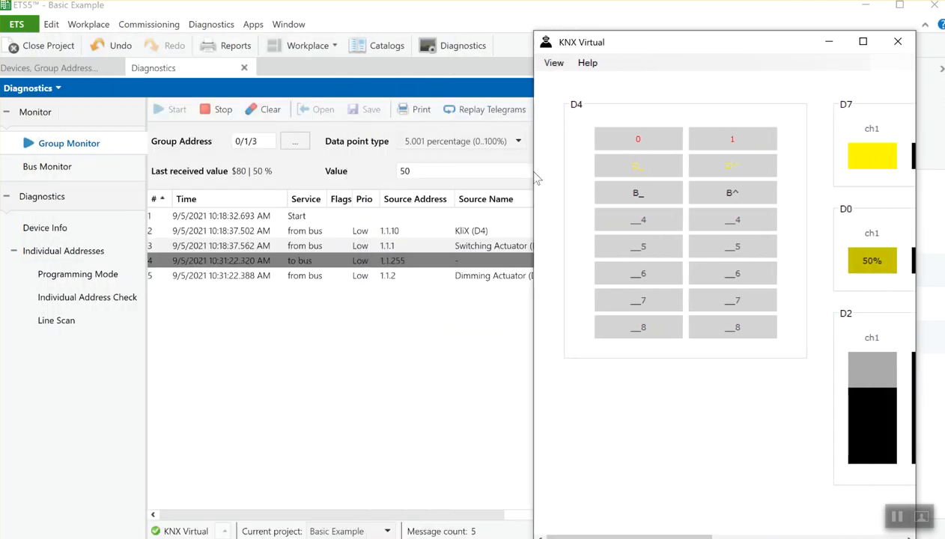
click(901, 6)
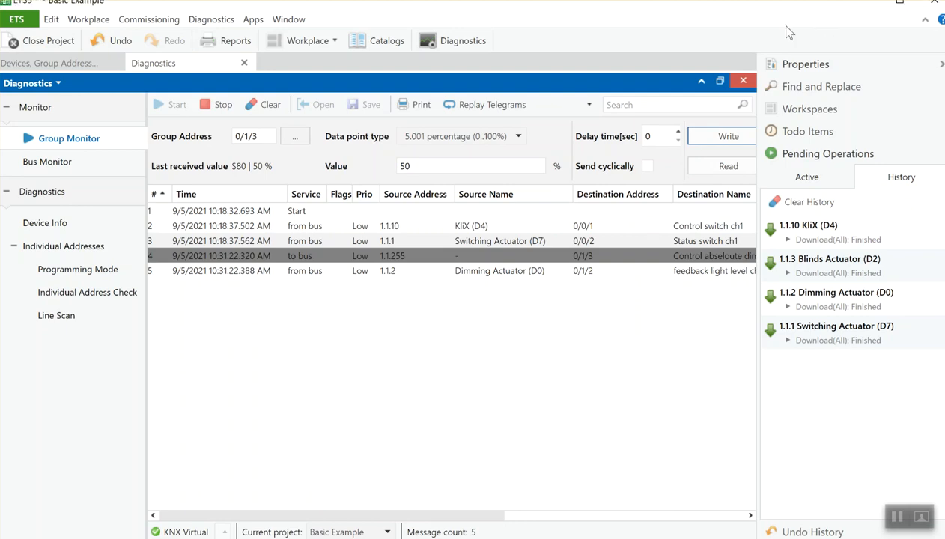
drag(698, 10, 509, 58)
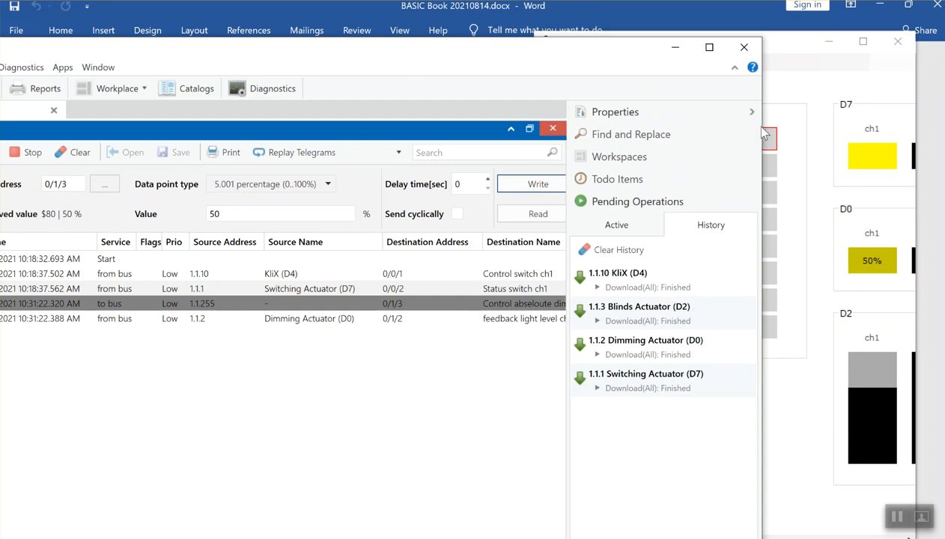
drag(764, 126, 471, 127)
drag(322, 46, 414, 37)
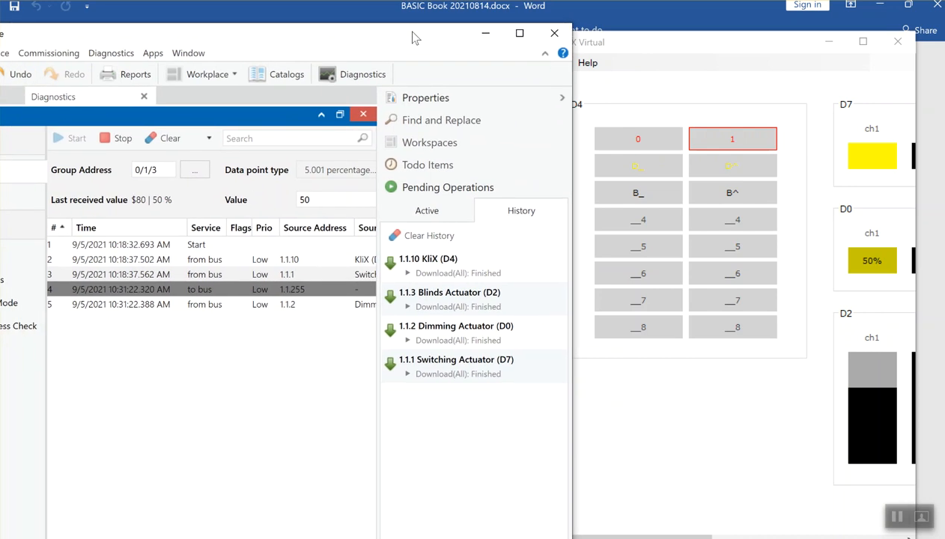
Position the ETS5 and KNX Virtual windows side by side and collapse the ETS5 properties sidebar.
click(657, 43)
drag(657, 43, 739, 44)
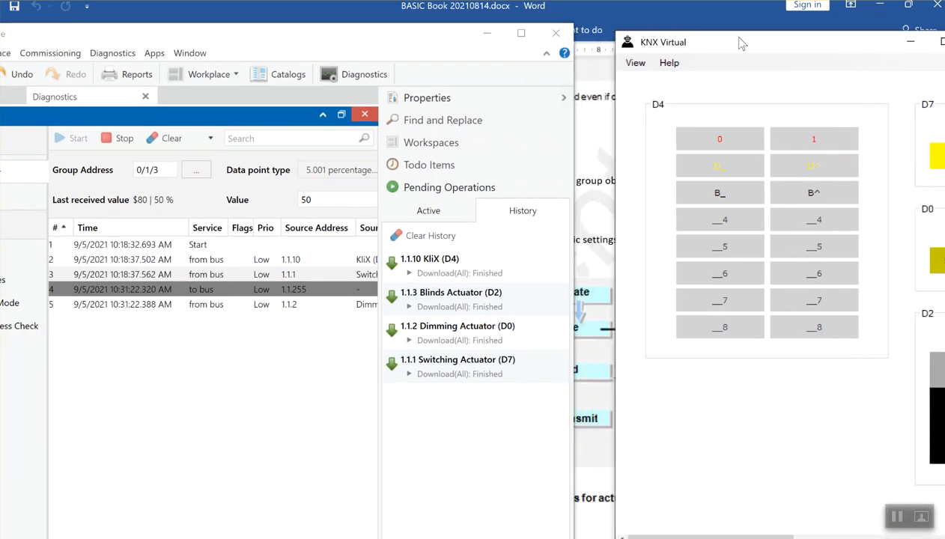
drag(378, 38, 467, 43)
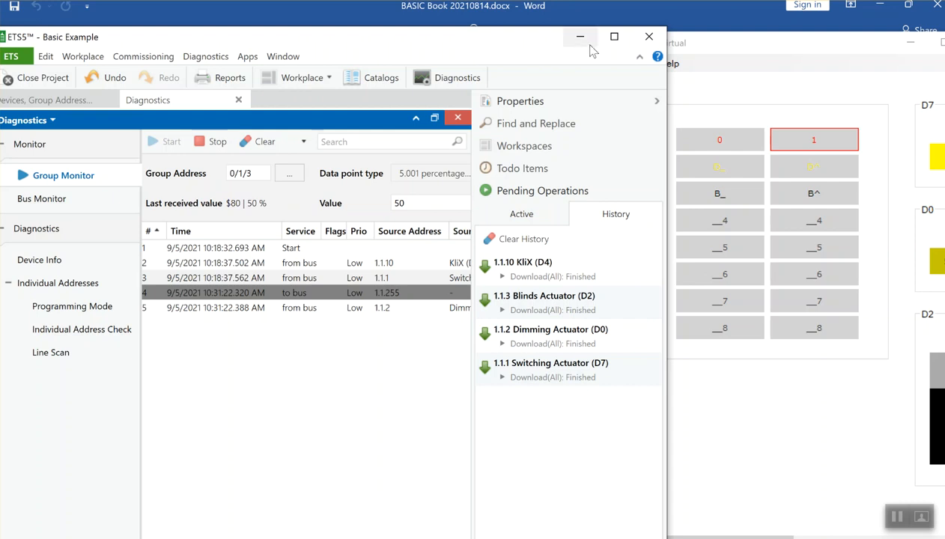
drag(708, 47, 751, 49)
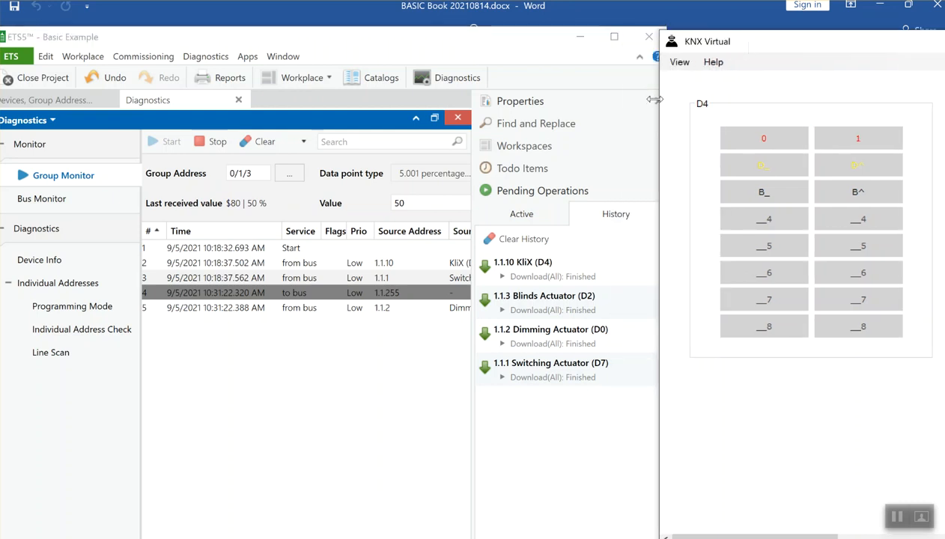
click(629, 100)
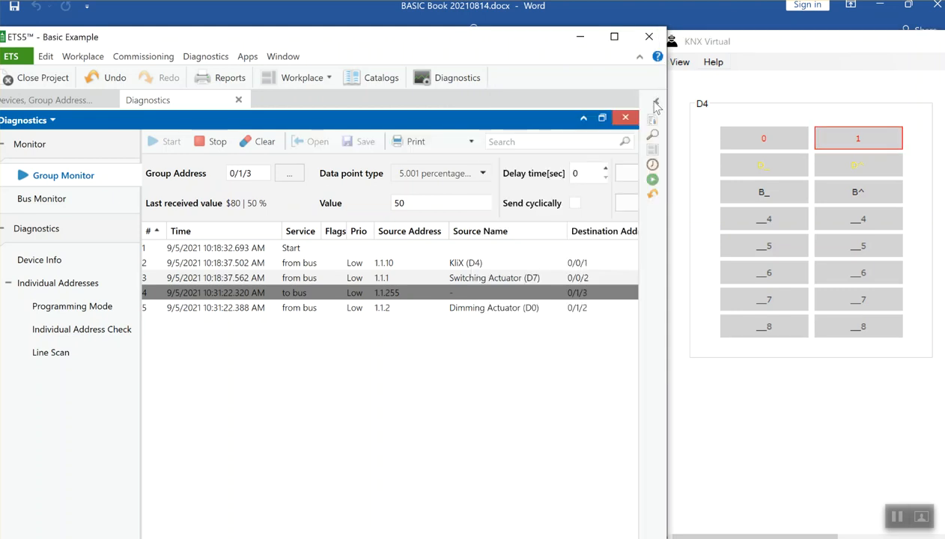
Start the diagnostic search for devices in programming mode and switch to KNX Virtual's Devices / Topology view.
click(59, 307)
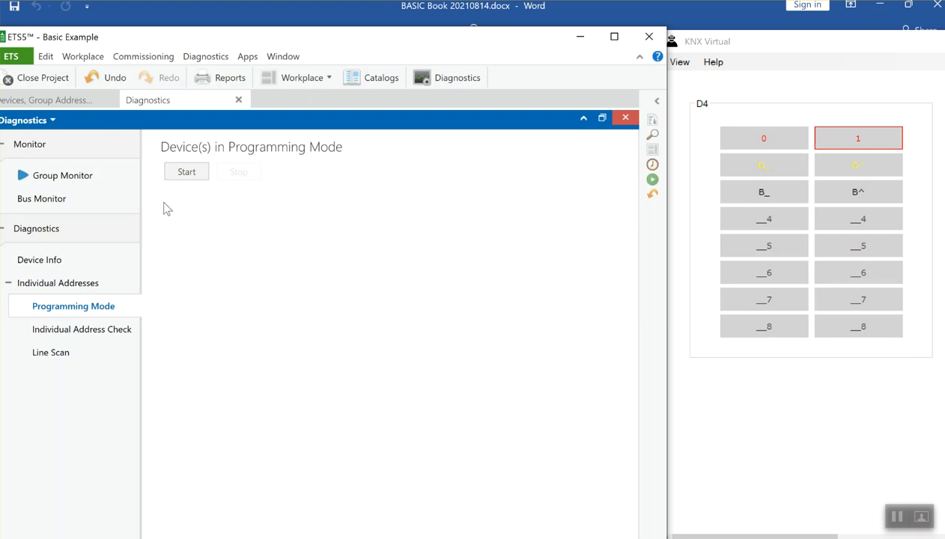
click(182, 171)
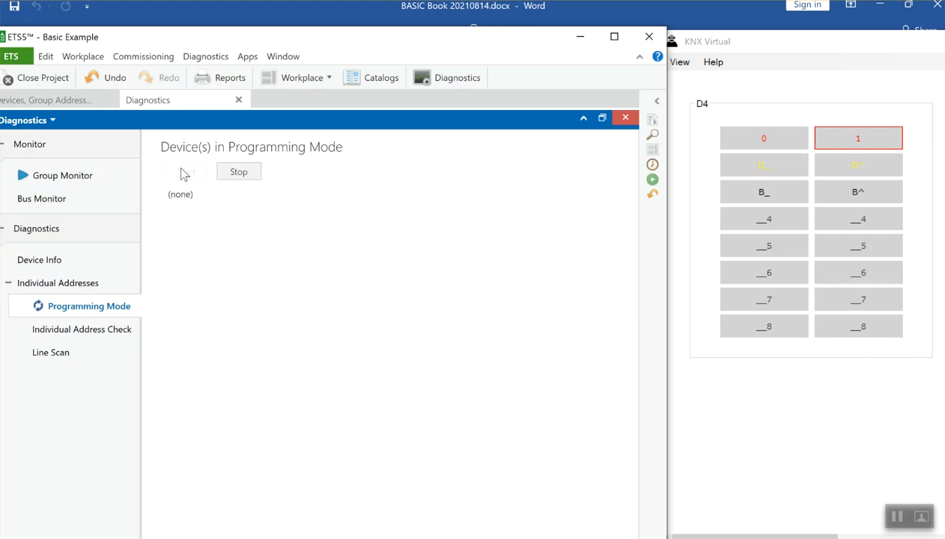
click(738, 52)
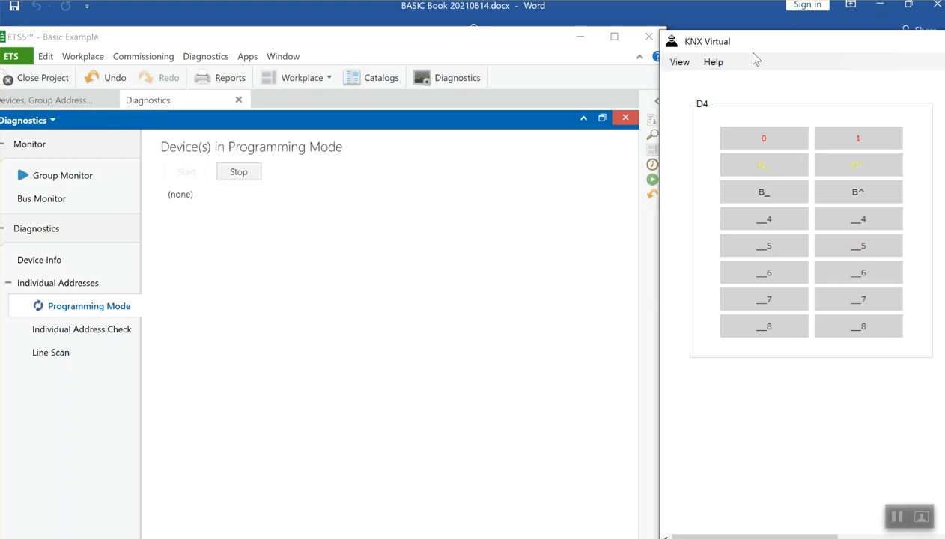
click(681, 62)
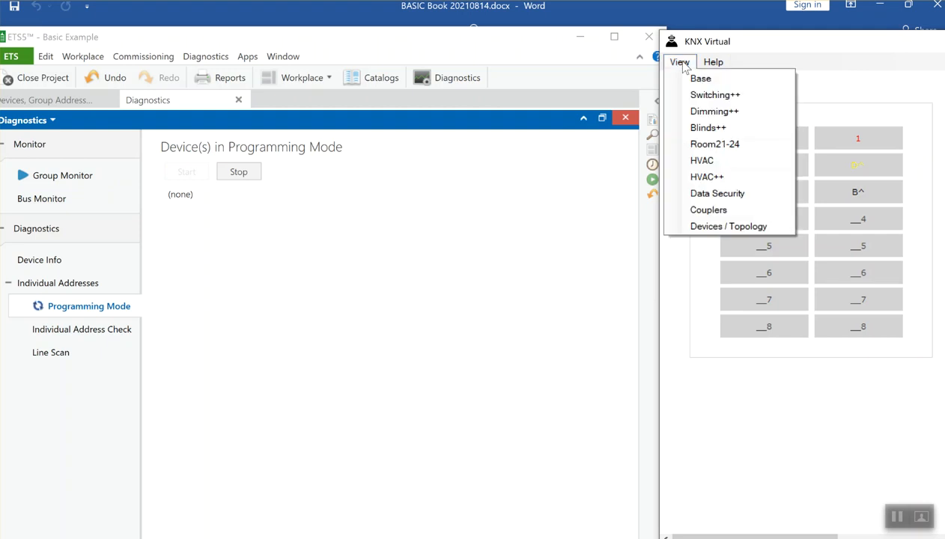
click(696, 226)
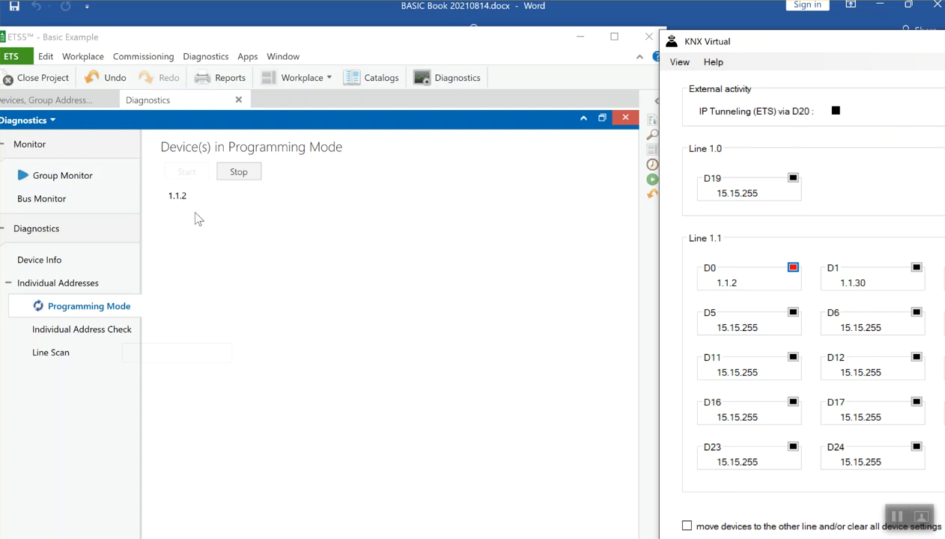
Toggle programming mode on D0 and D2 in KNX Virtual, check the addresses detected in ETS5, and stop the search.
click(793, 268)
drag(882, 50, 770, 130)
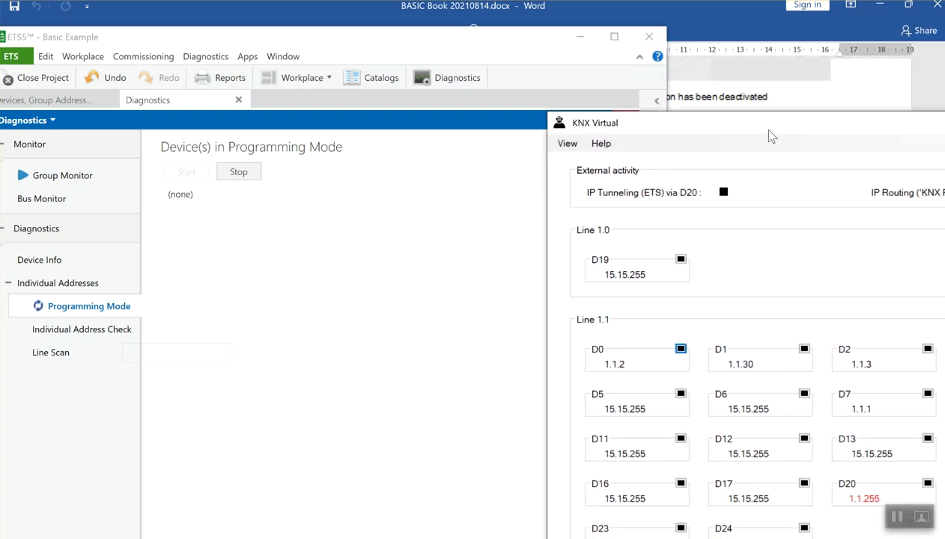
click(928, 349)
click(928, 349)
drag(724, 129, 760, 61)
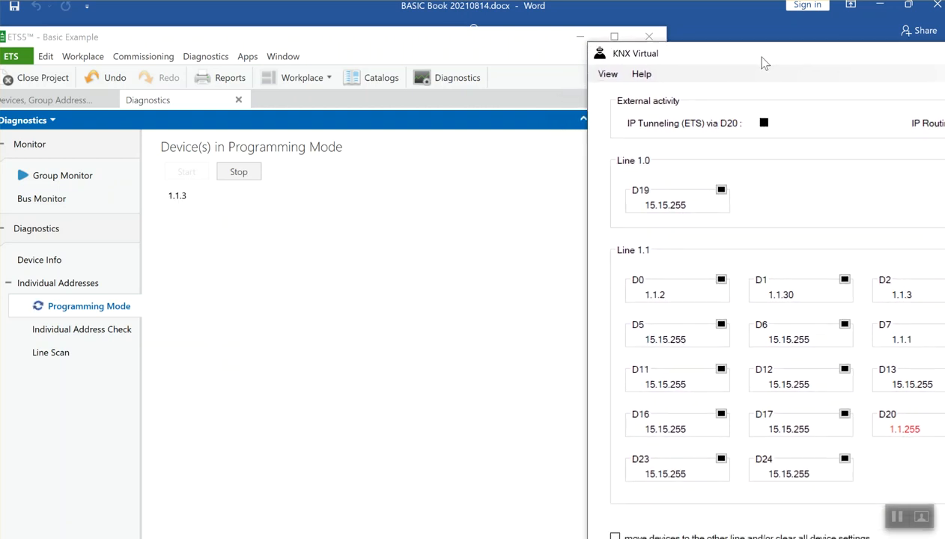
click(257, 179)
click(257, 178)
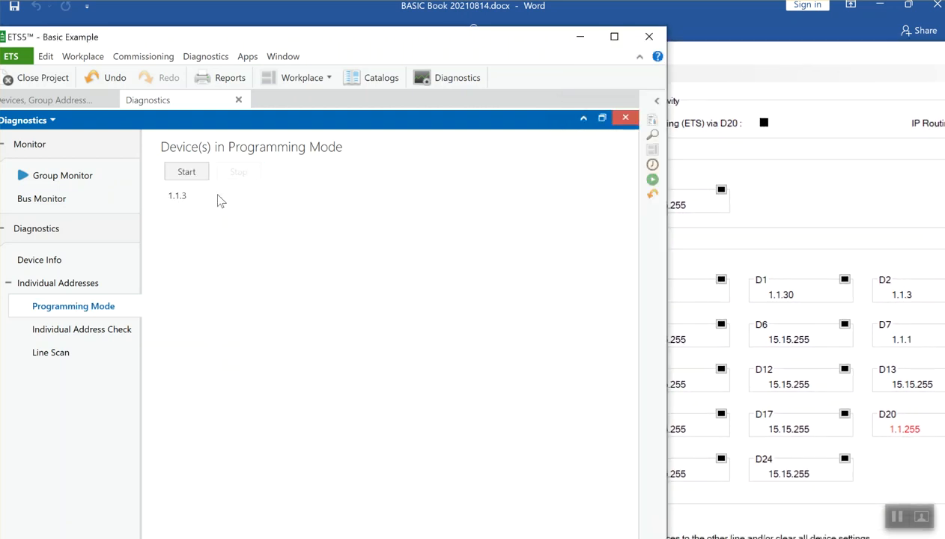
Open the individual address check for address 1.1.2 and flash that device's LED.
click(81, 329)
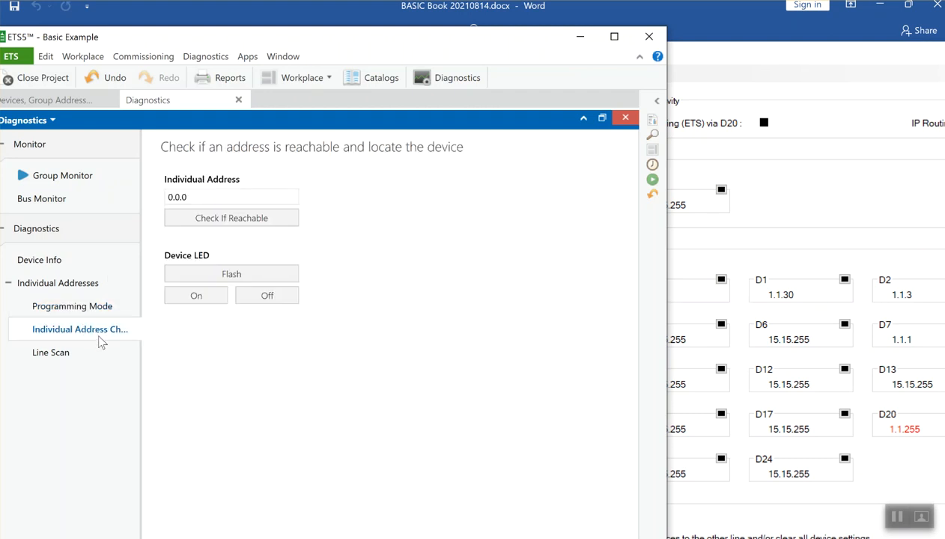
double_click(231, 197)
text(1.1)
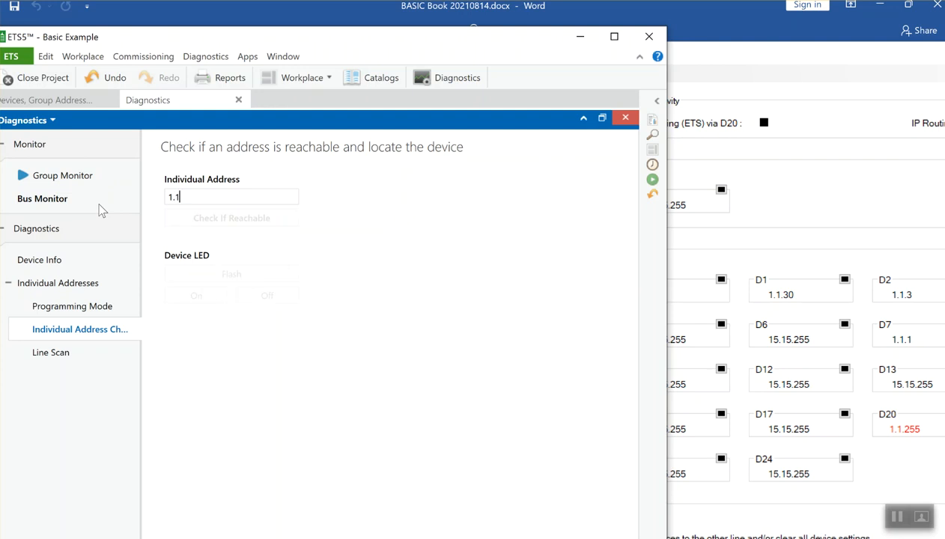
text(.2)
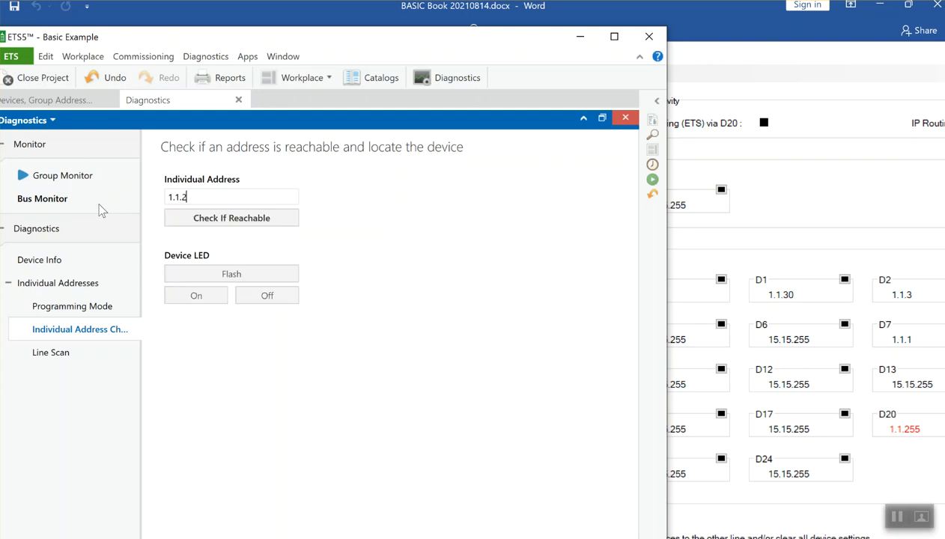
click(223, 269)
Check D0's programming LED in KNX Virtual, then stop the LED flash in ETS5.
click(690, 67)
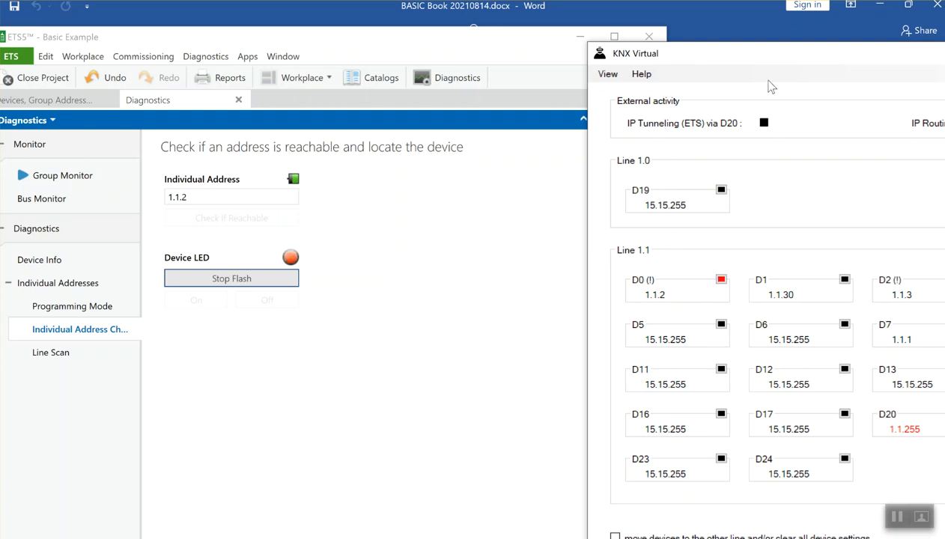
mouse_move(770, 58)
mouse_down()
mouse_move(500, 19)
mouse_move(659, 45)
mouse_move(773, 41)
mouse_up()
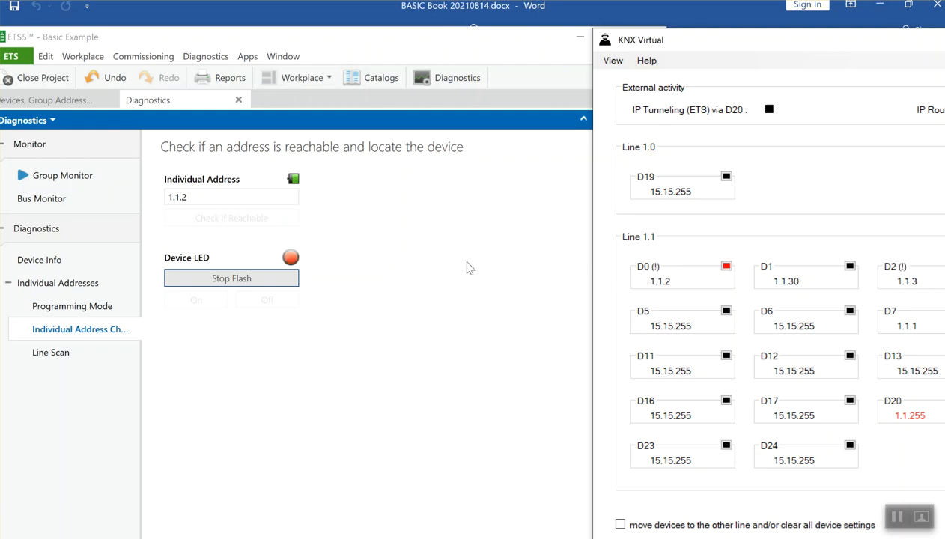
click(238, 277)
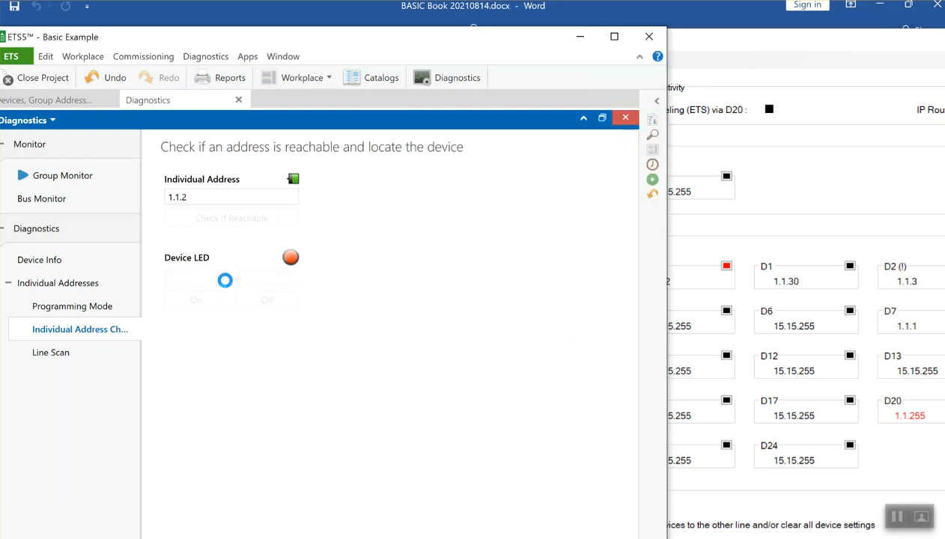
Scan line 1.1 New line for all existing device addresses.
click(71, 354)
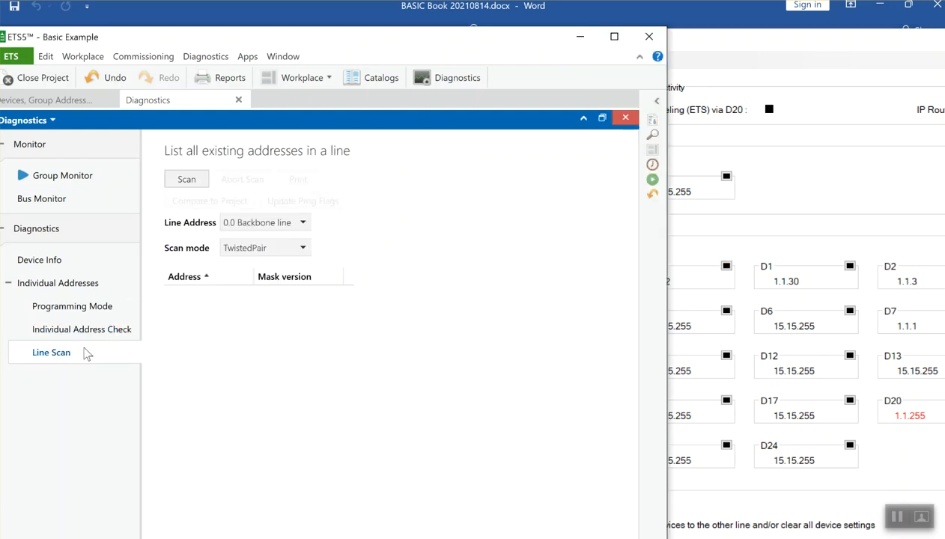
click(224, 221)
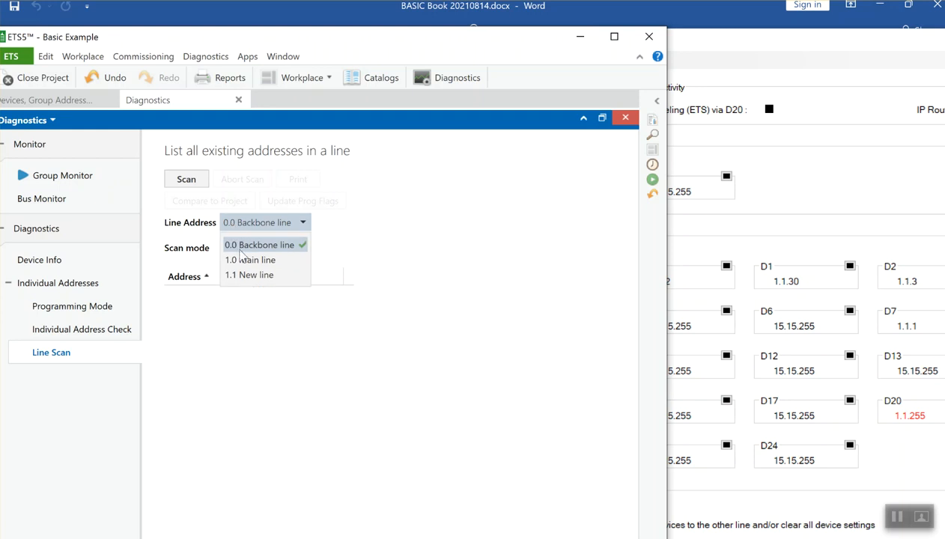
click(244, 274)
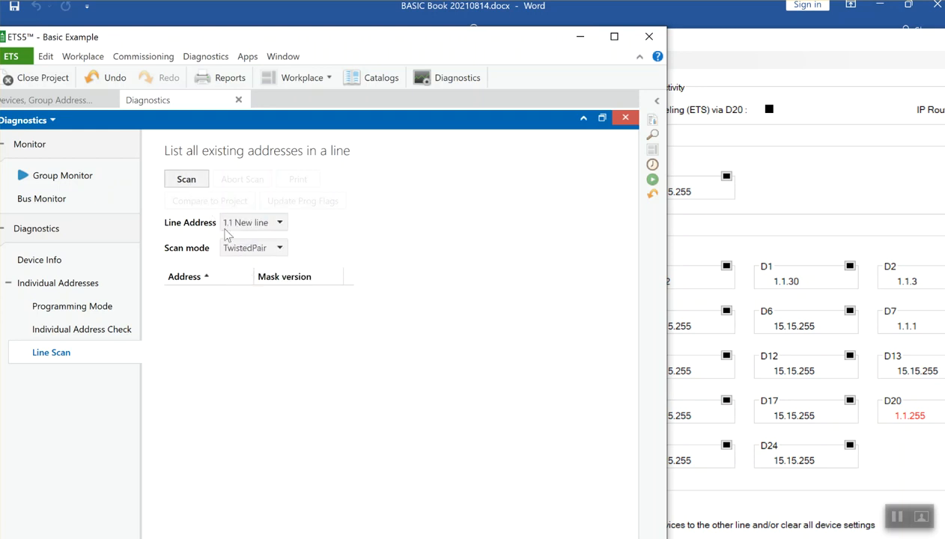
click(201, 181)
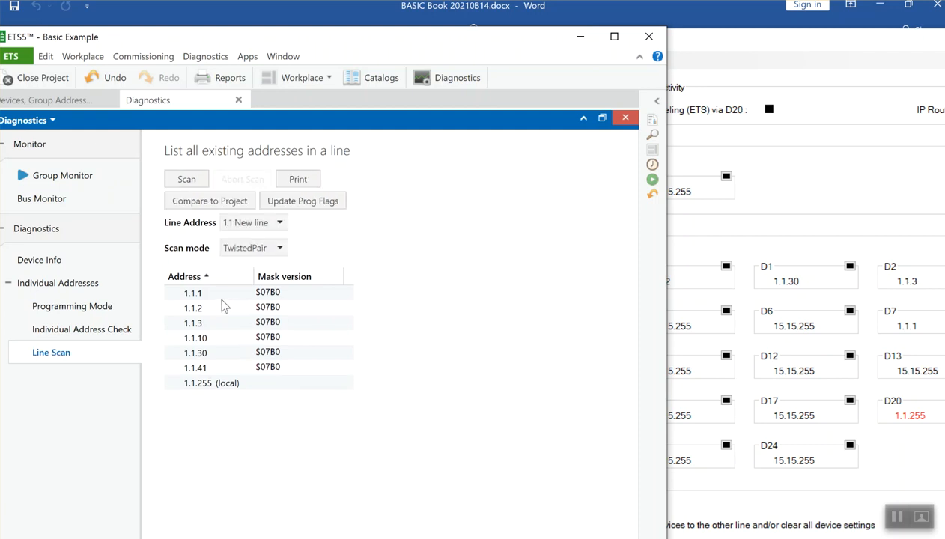
Read the device info of individual address 1.1.2, including its group communication part.
click(75, 268)
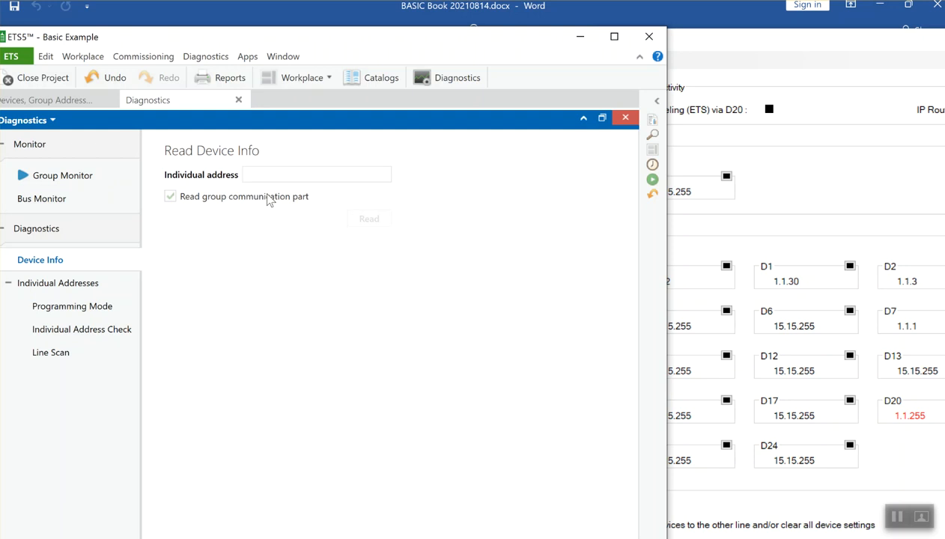
text(1.1.2)
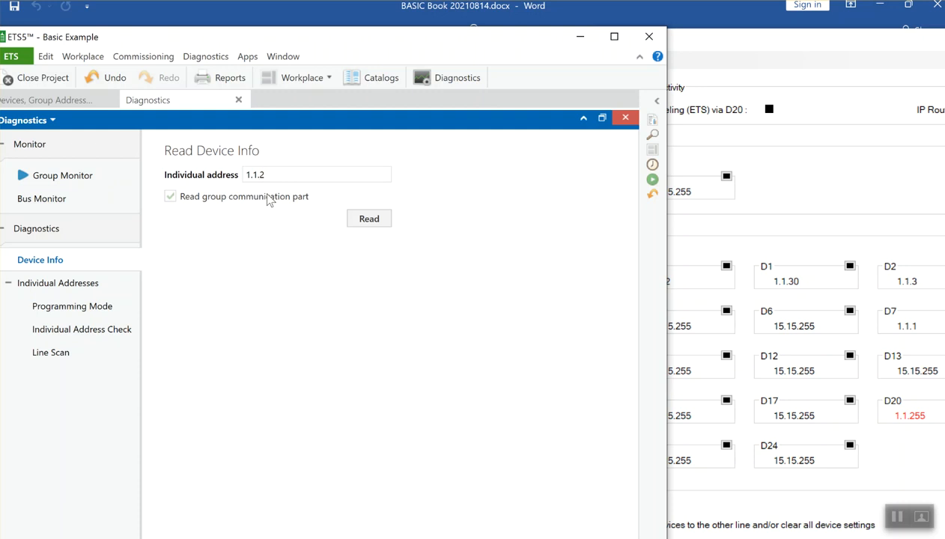
click(375, 223)
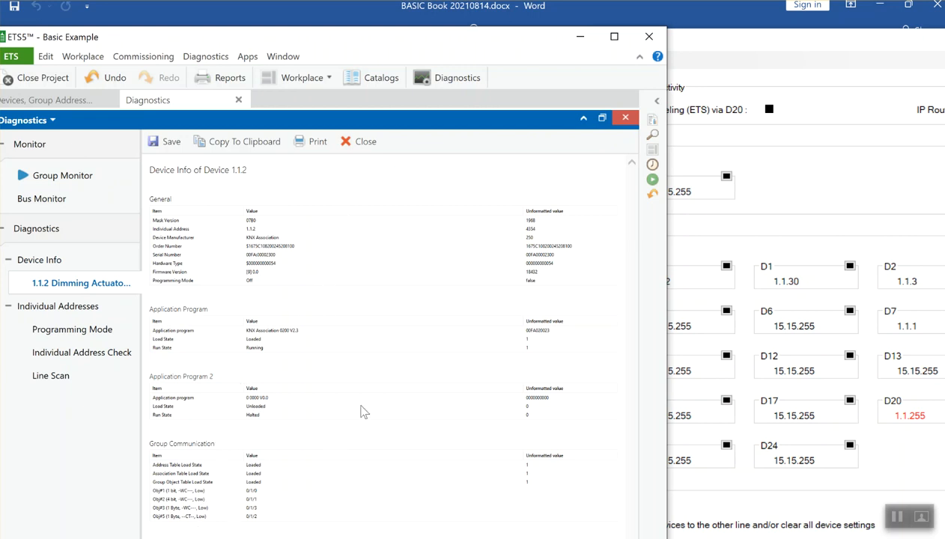
Maximize ETS5 and examine the General, Application Program and Group Communication sections of the 1.1.2 device info report.
click(614, 36)
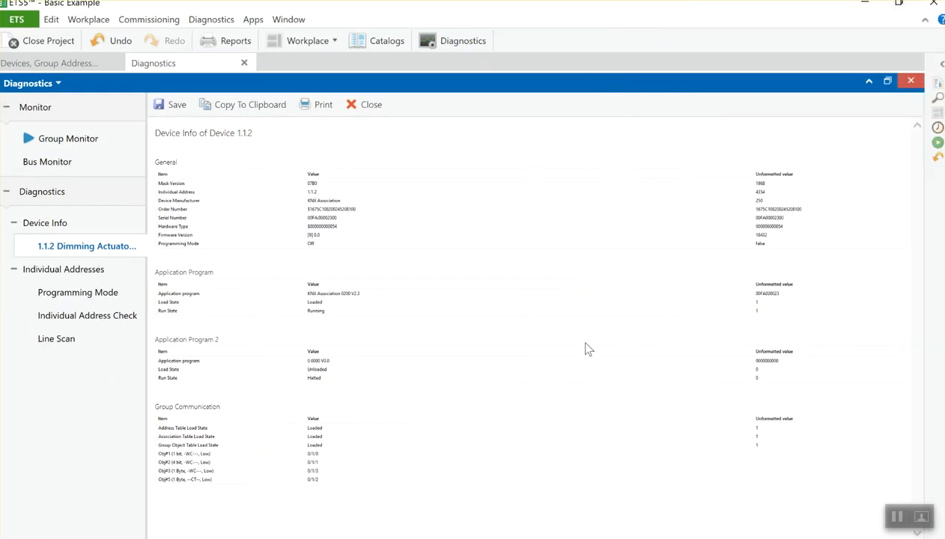
scroll(588, 349, up, 5)
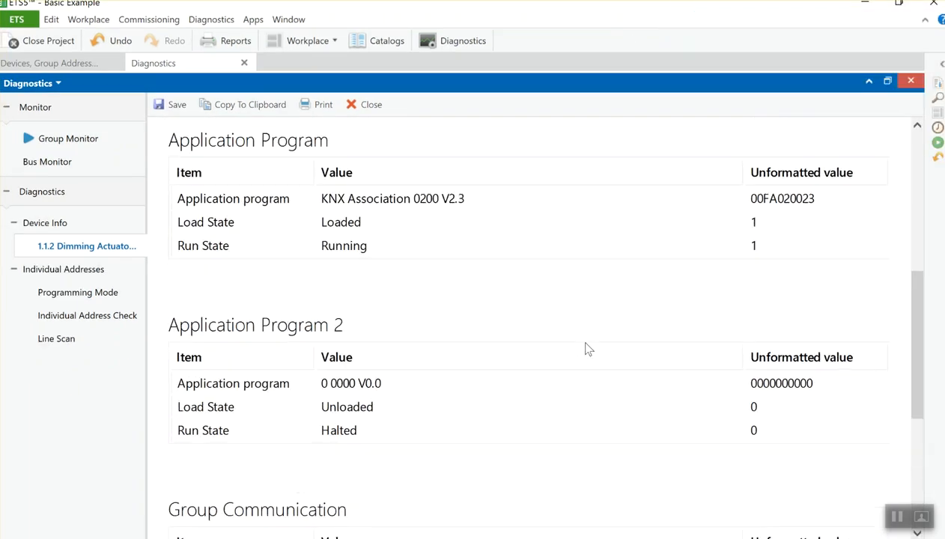
scroll(588, 349, up, 10)
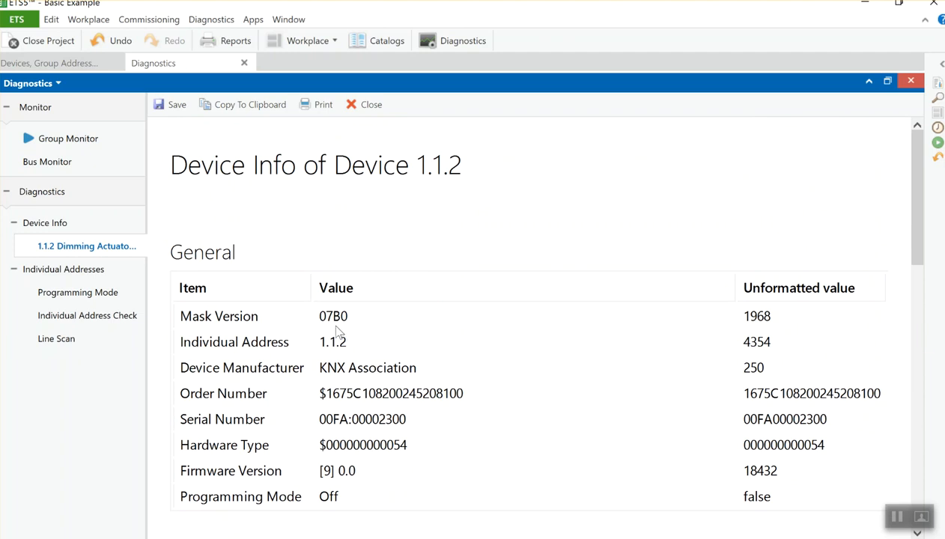
scroll(336, 332, down, 1)
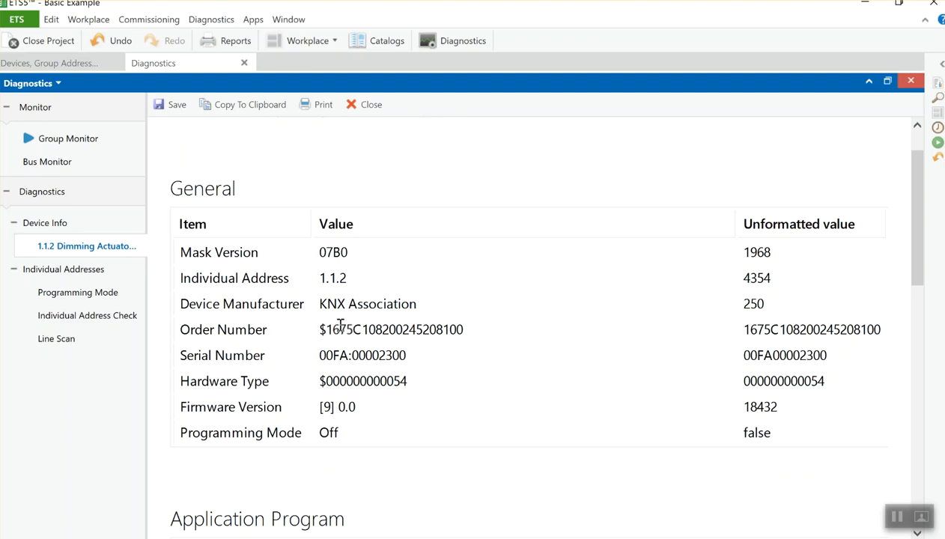
scroll(340, 324, down, 6)
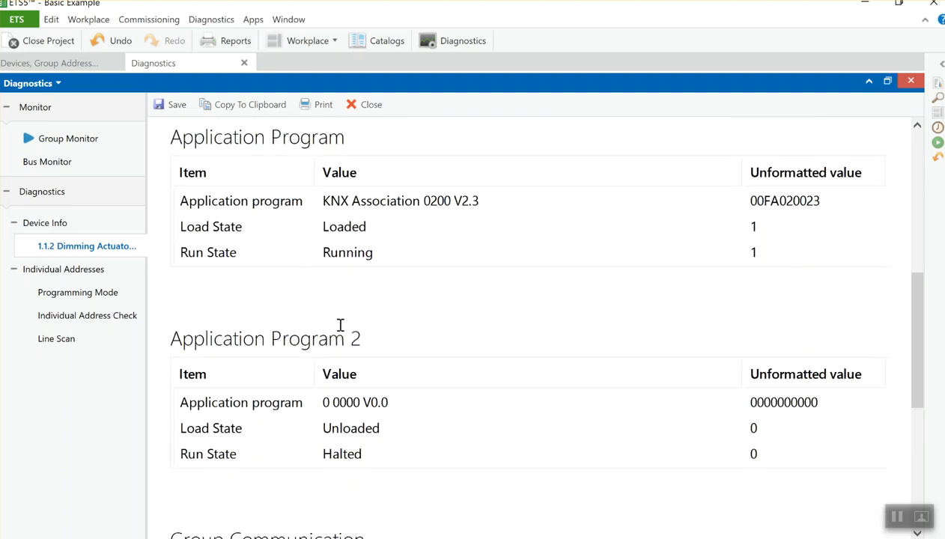
scroll(340, 325, down, 6)
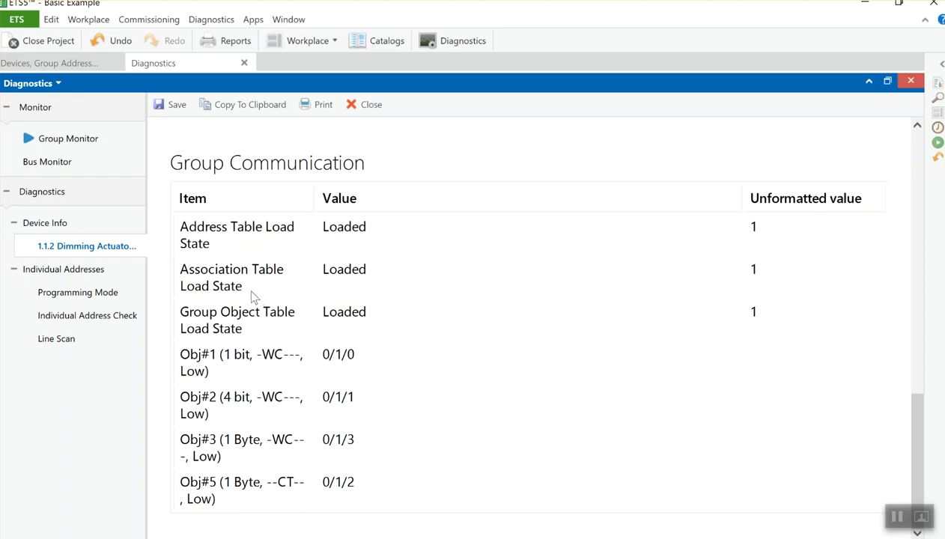
scroll(251, 297, up, 4)
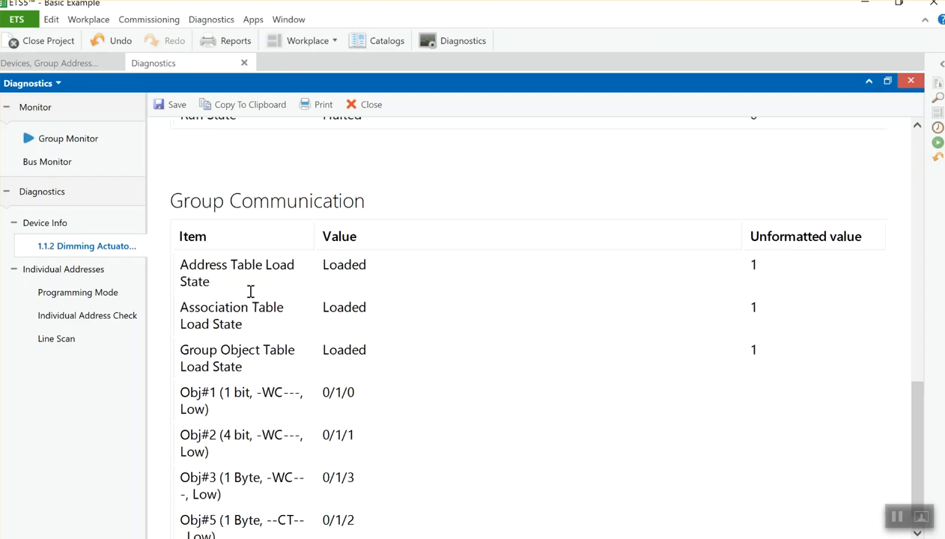
scroll(249, 296, down, 4)
scroll(249, 297, up, 5)
scroll(250, 298, up, 7)
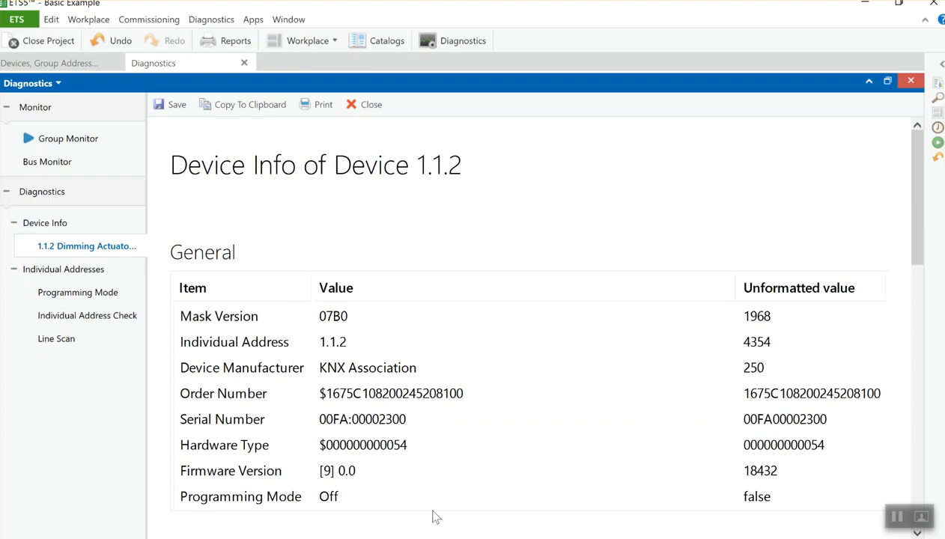
Switch to the BASIC Book document in Word, close its Navigation pane and review the figures explaining the flags.
click(479, 538)
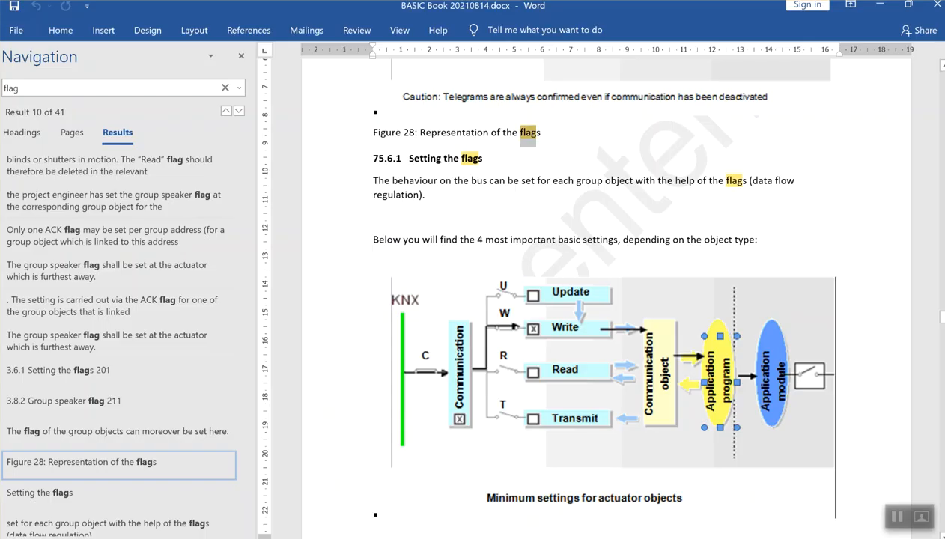
click(235, 63)
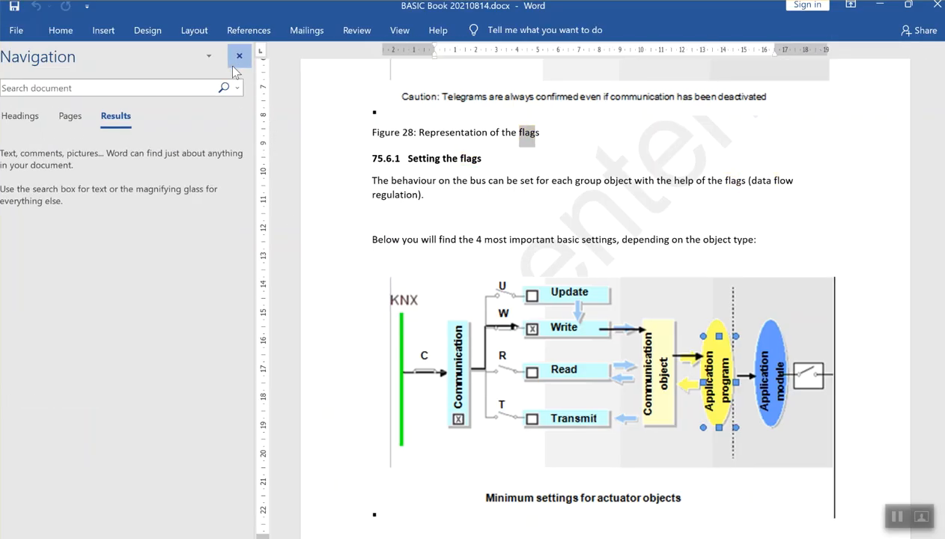
click(233, 66)
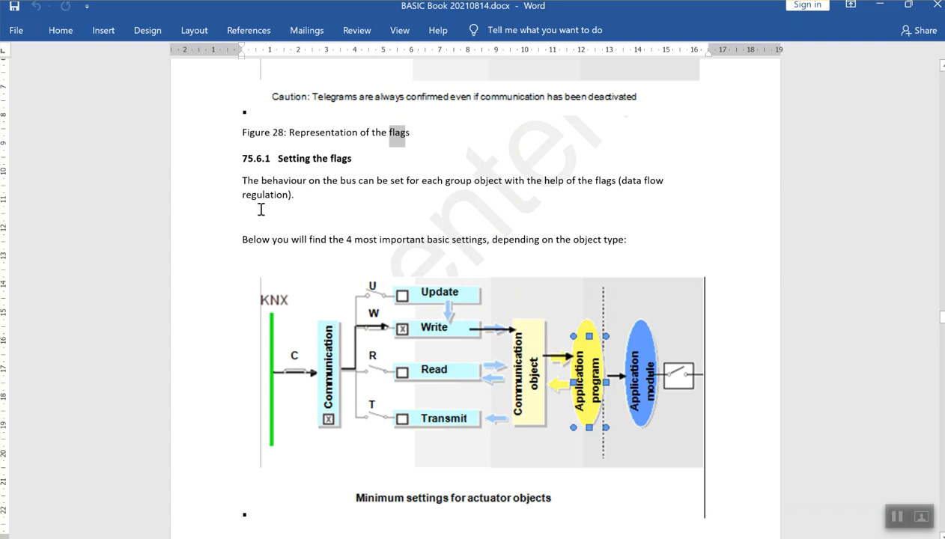
scroll(261, 210, up, 5)
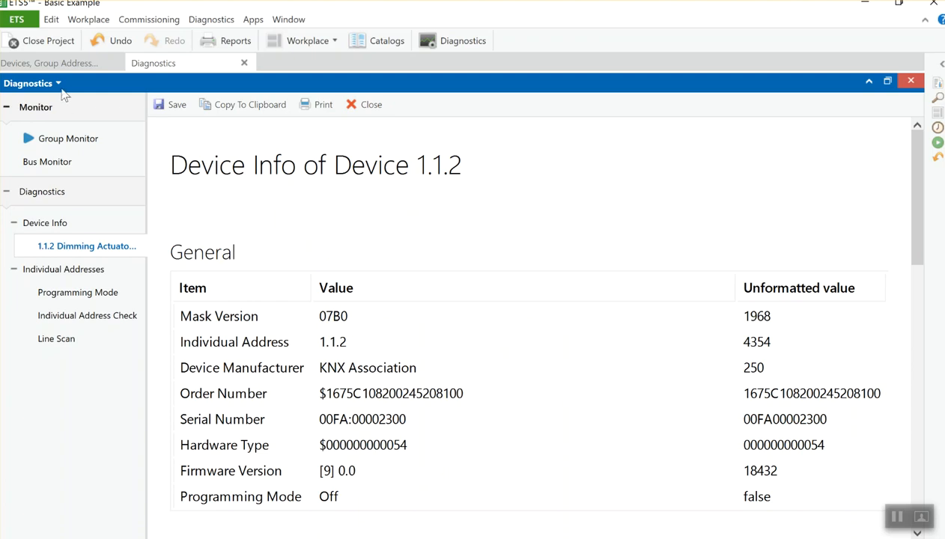
Return to the project's device list in ETS5 and display the group objects of 1.1.10 KliX (D4).
click(60, 66)
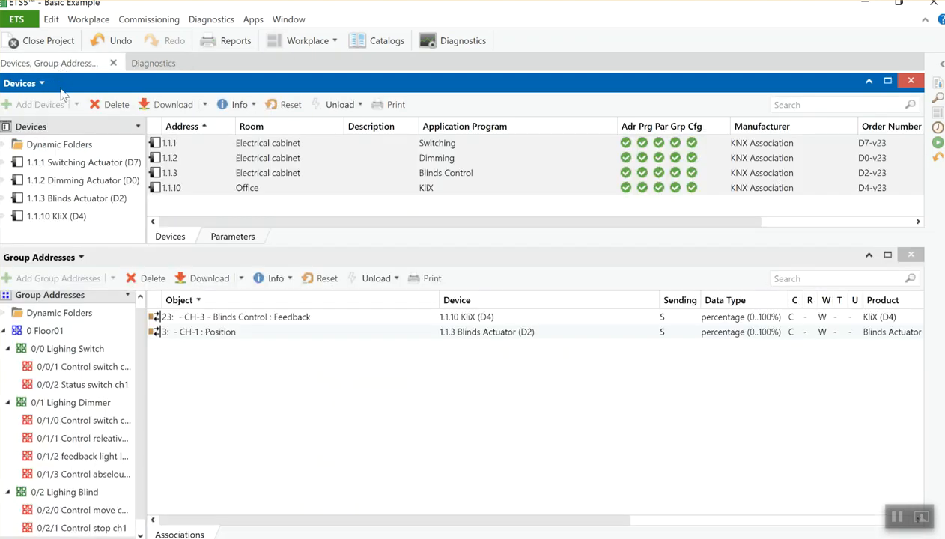
click(74, 215)
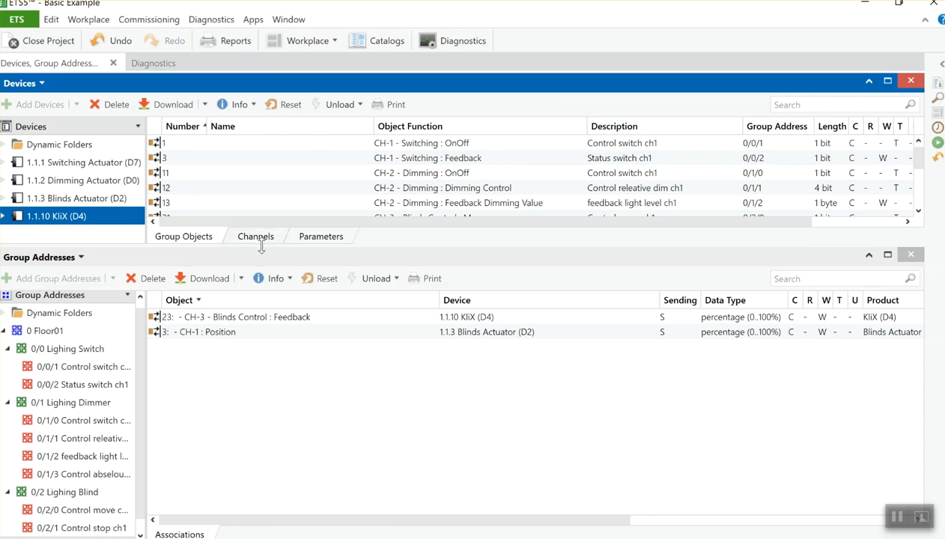
Enlarge the Devices panel and bring the flag, data type and priority columns of the 1.1.10 KliX (D4) group objects into view.
drag(262, 245, 269, 366)
click(445, 144)
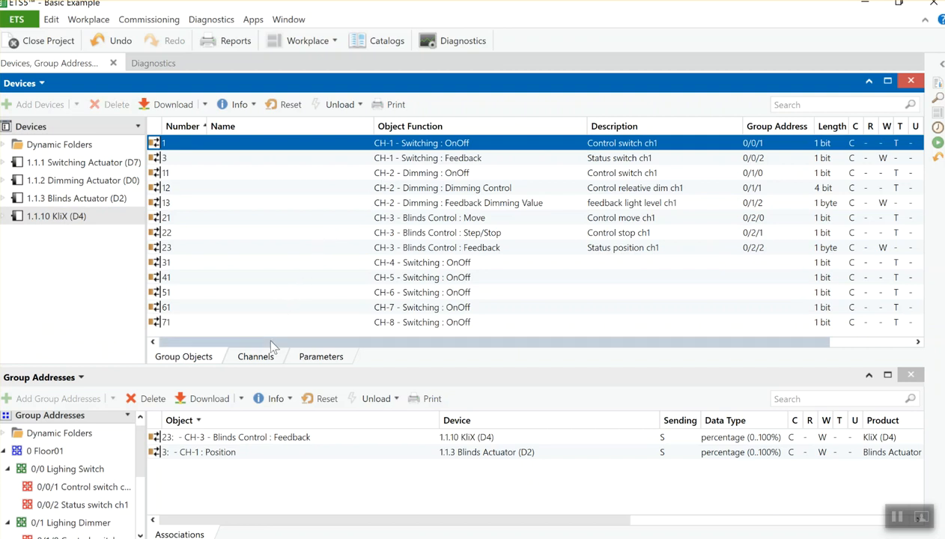
drag(270, 342, 473, 352)
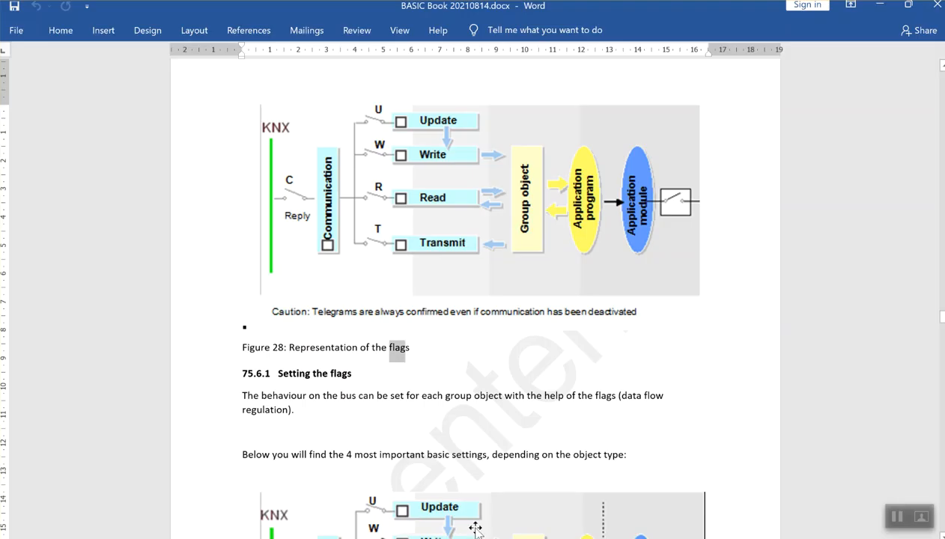
Check the actuator objects flag figure in the Word document, then show the group objects of 1.1.1 Switching Actuator (D7) in ETS5.
scroll(464, 486, down, 4)
scroll(461, 465, down, 2)
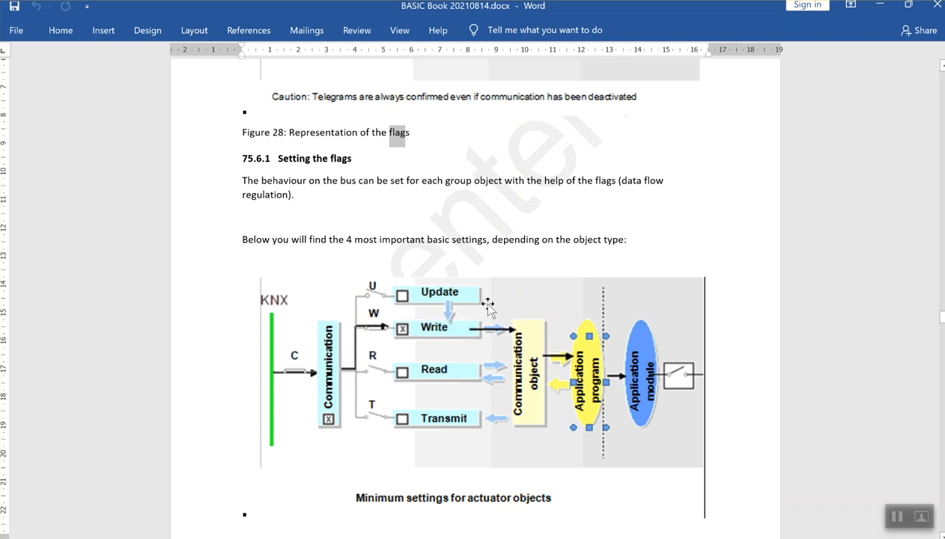
click(880, 7)
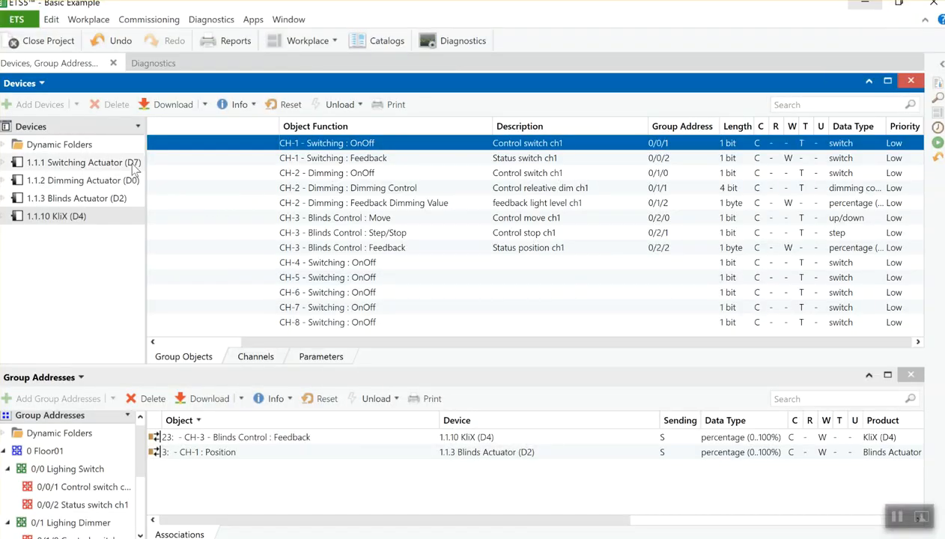
click(131, 164)
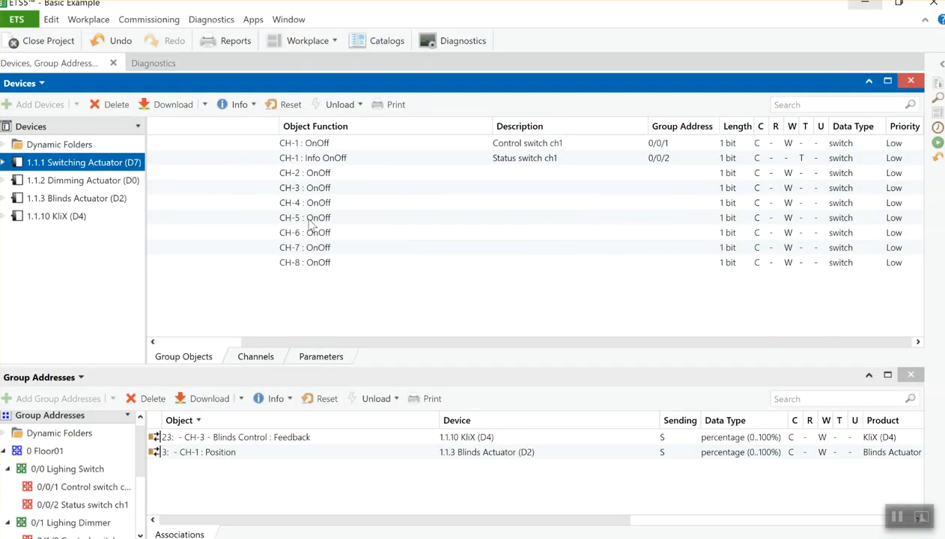
click(442, 146)
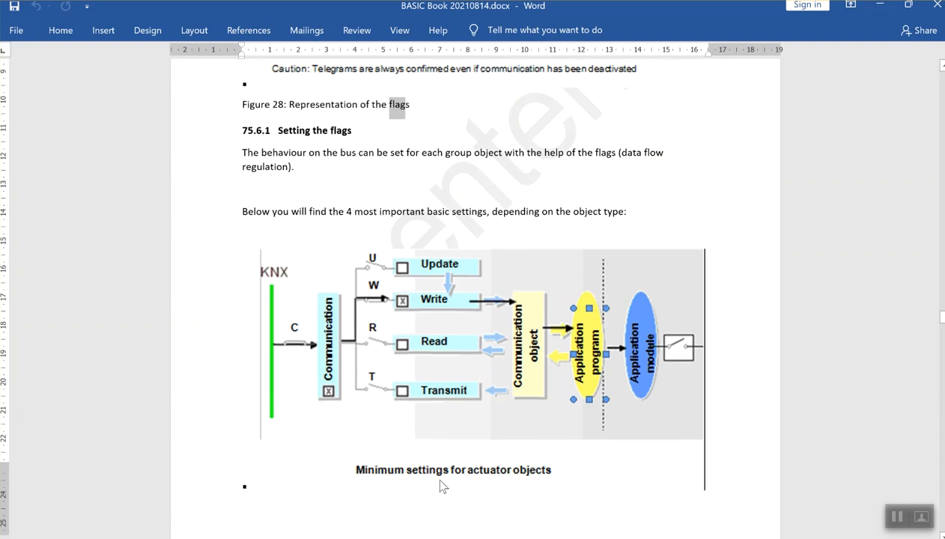
Examine the minimum flag settings figures for actuator and sensor objects in the BASIC Book document in Word.
scroll(438, 481, down, 8)
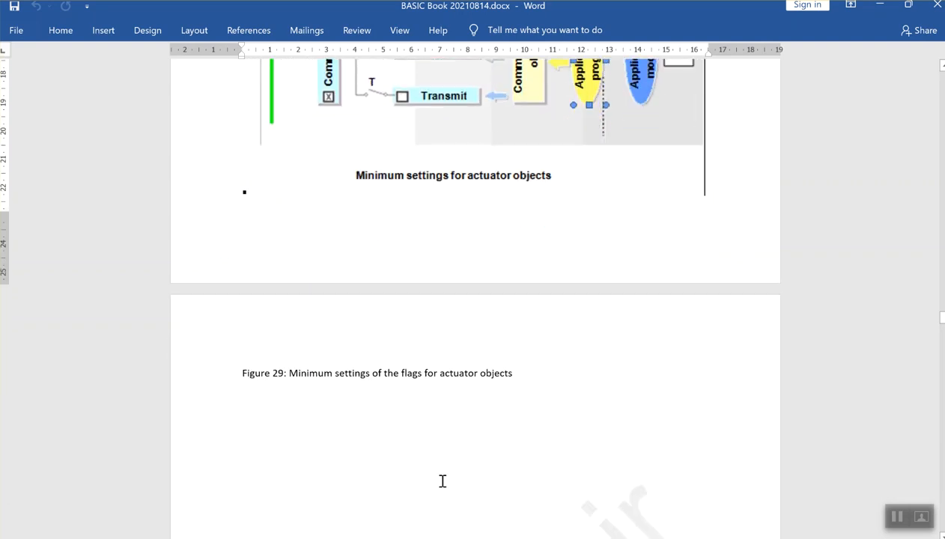
scroll(442, 481, up, 5)
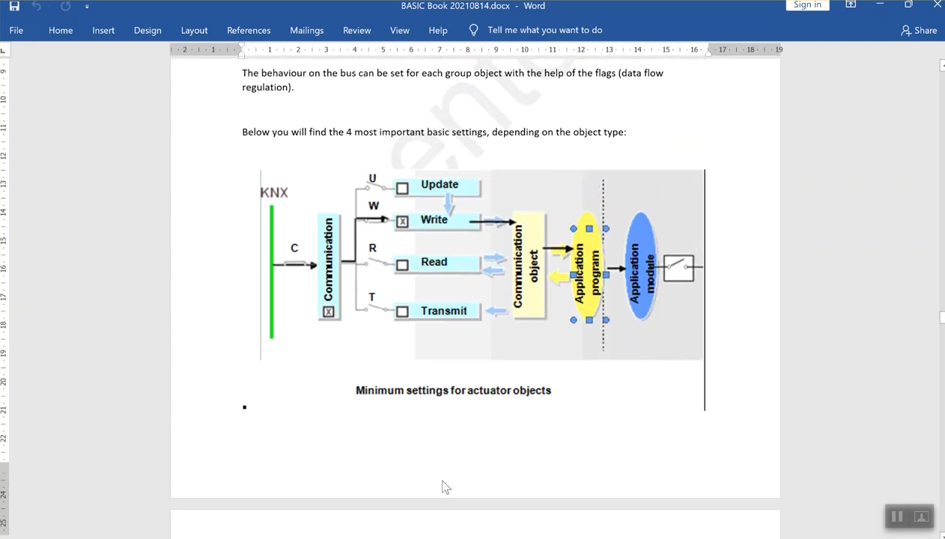
scroll(443, 488, up, 1)
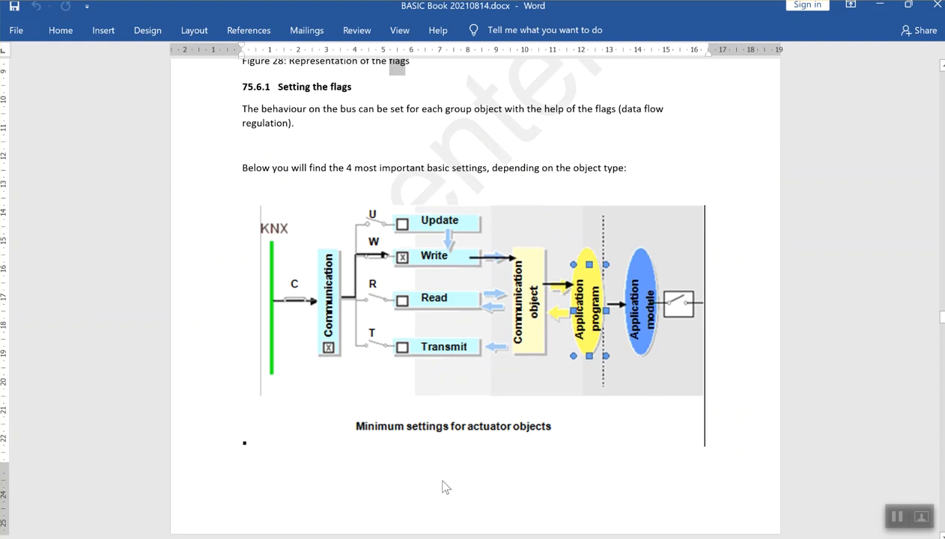
scroll(443, 487, down, 15)
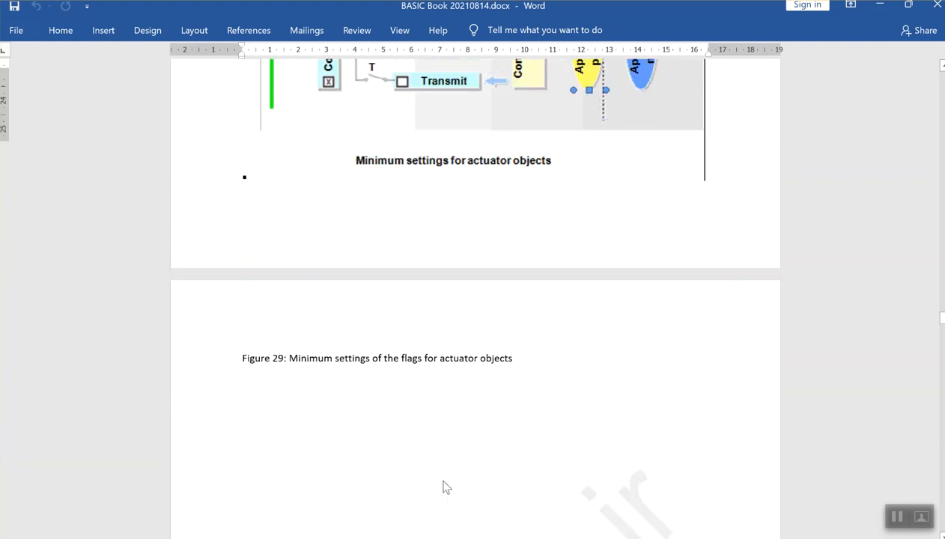
scroll(447, 481, down, 7)
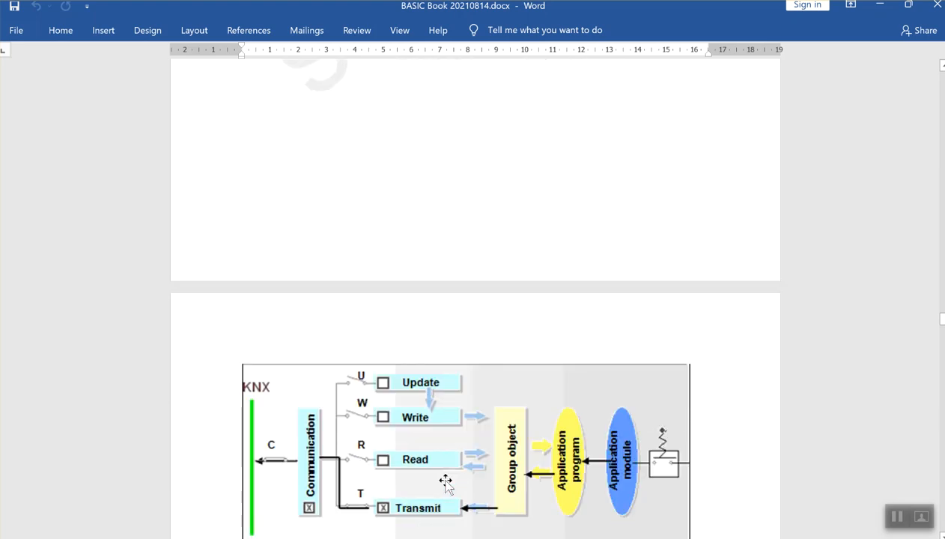
scroll(446, 481, up, 4)
scroll(447, 481, down, 15)
scroll(446, 480, up, 13)
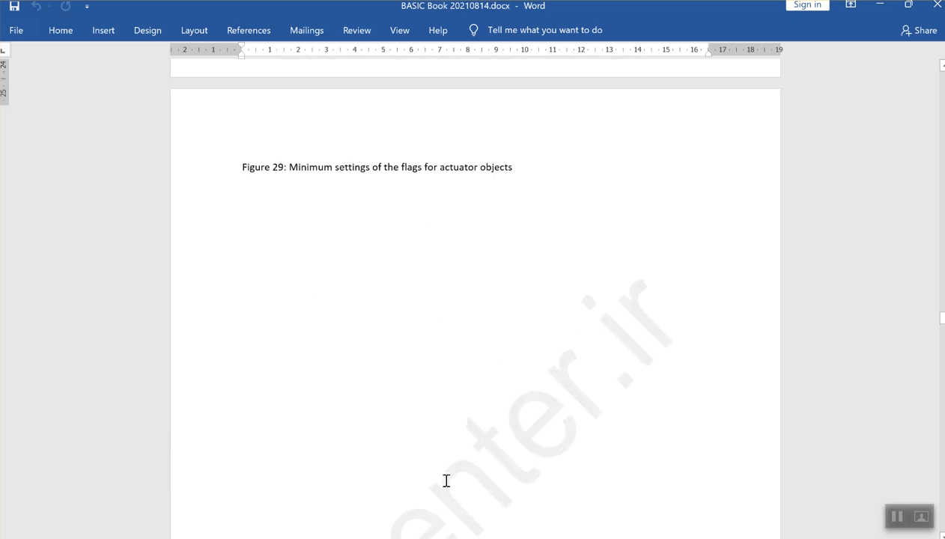
scroll(446, 481, up, 3)
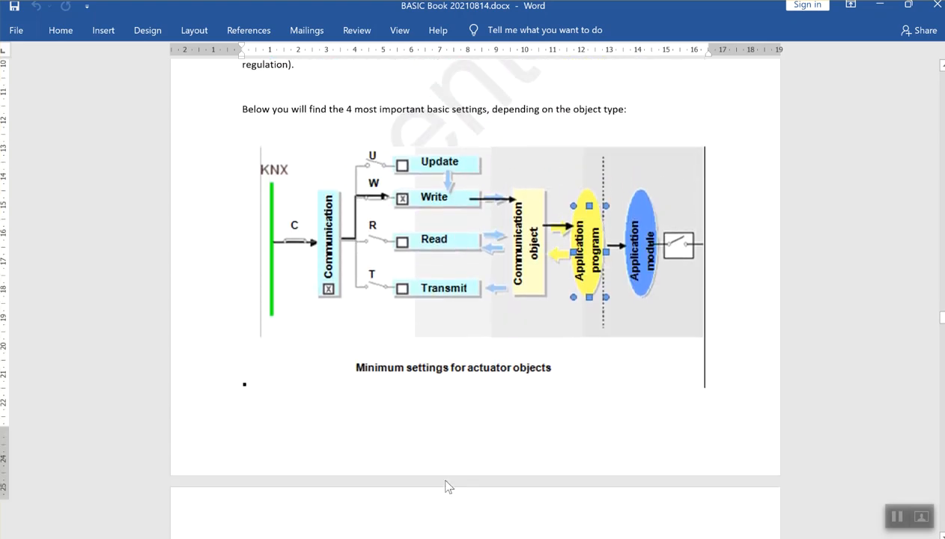
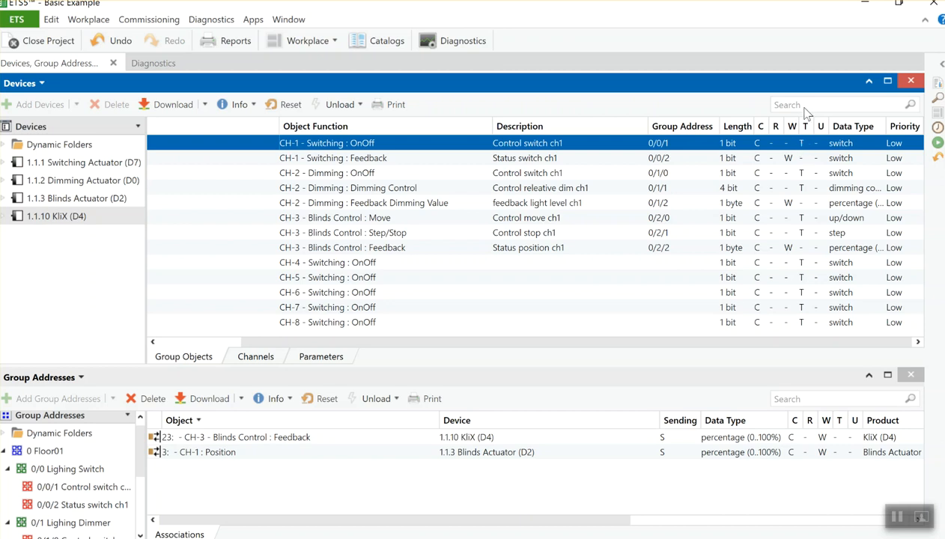
Minimize ETS5, bring the Word document forward and examine Figures 30 to 32 on sensor objects, status objects and the update flag.
click(858, 6)
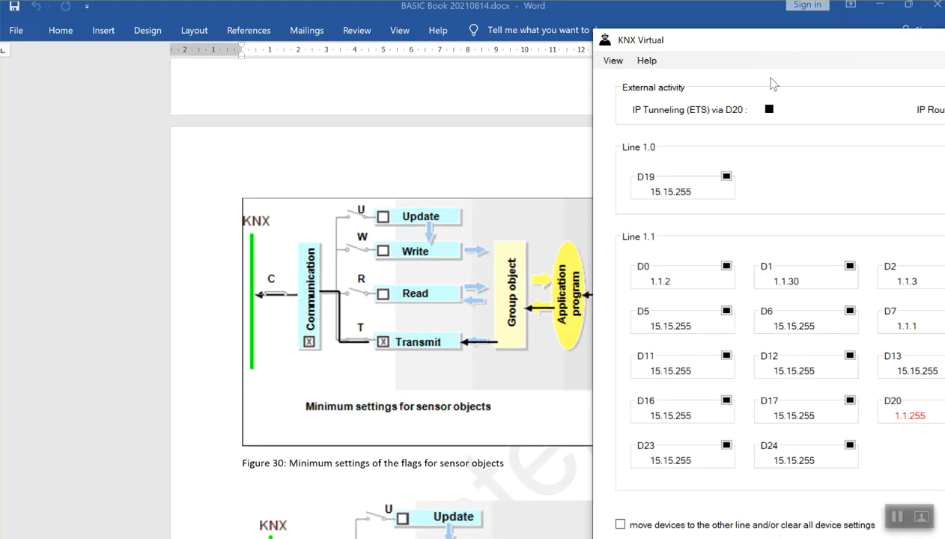
scroll(469, 280, down, 3)
scroll(472, 291, down, 15)
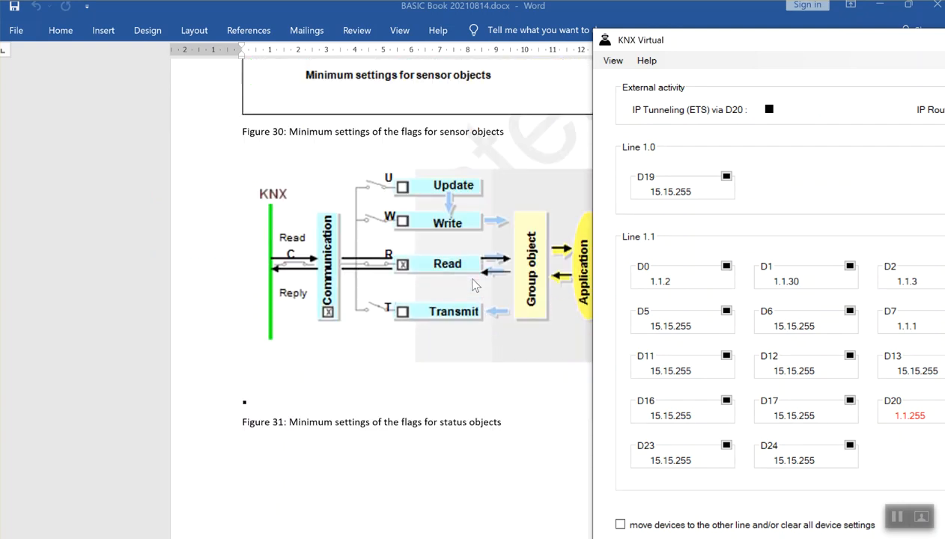
scroll(479, 285, down, 3)
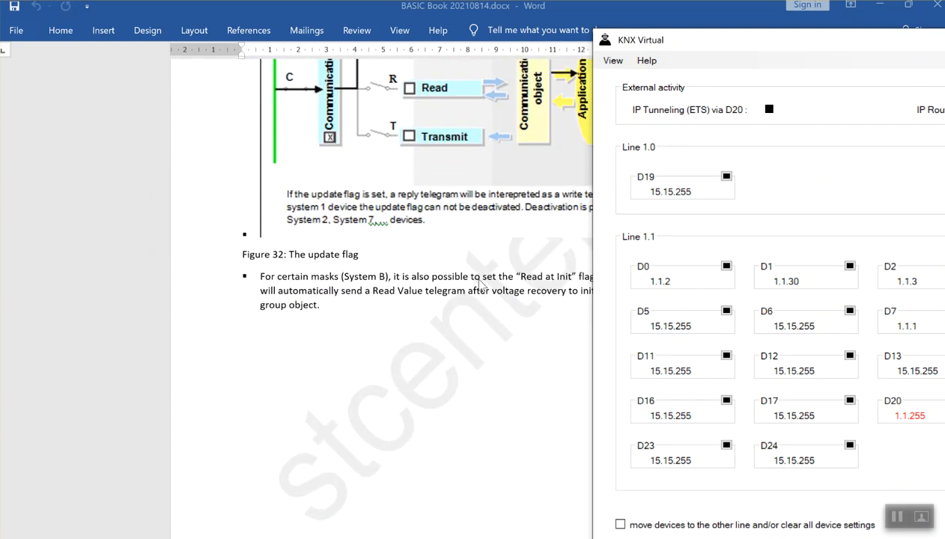
scroll(479, 285, up, 10)
scroll(479, 286, up, 4)
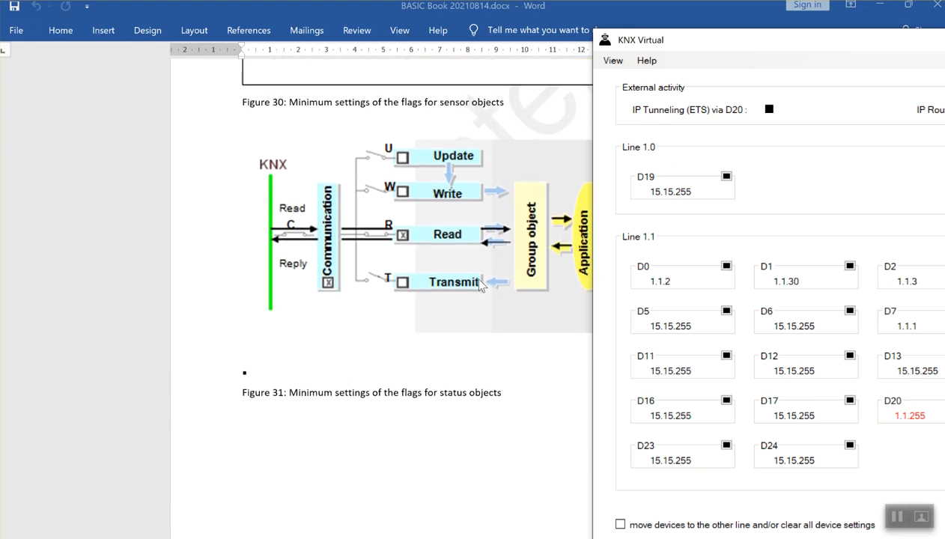
click(477, 292)
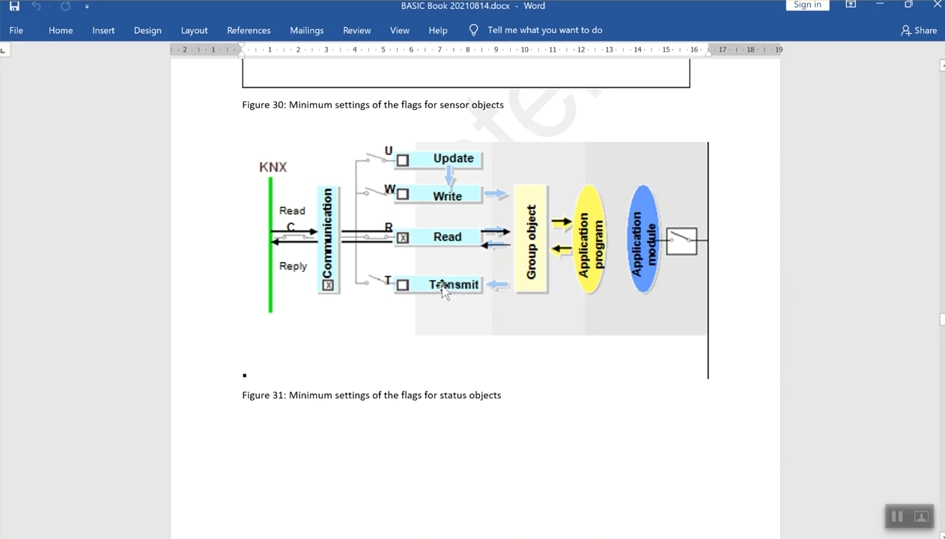
scroll(443, 290, down, 6)
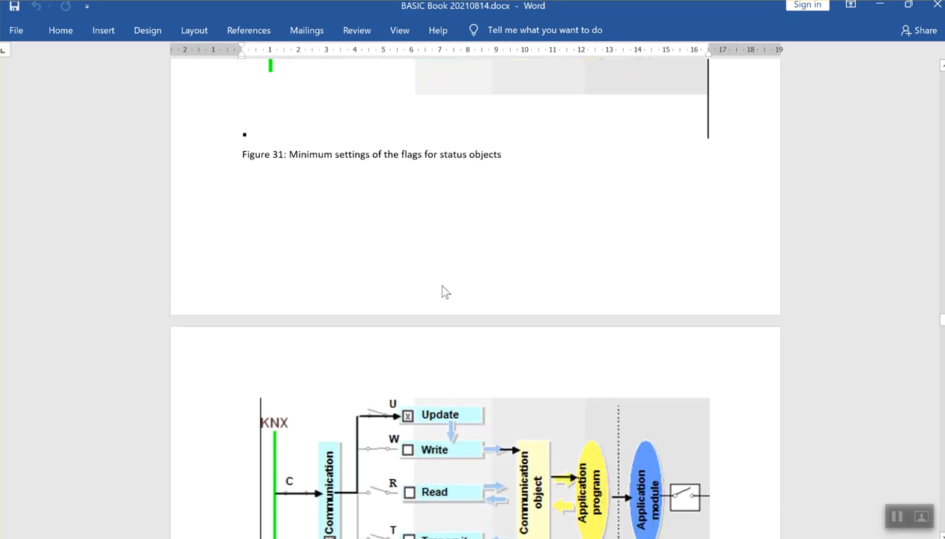
scroll(442, 286, up, 4)
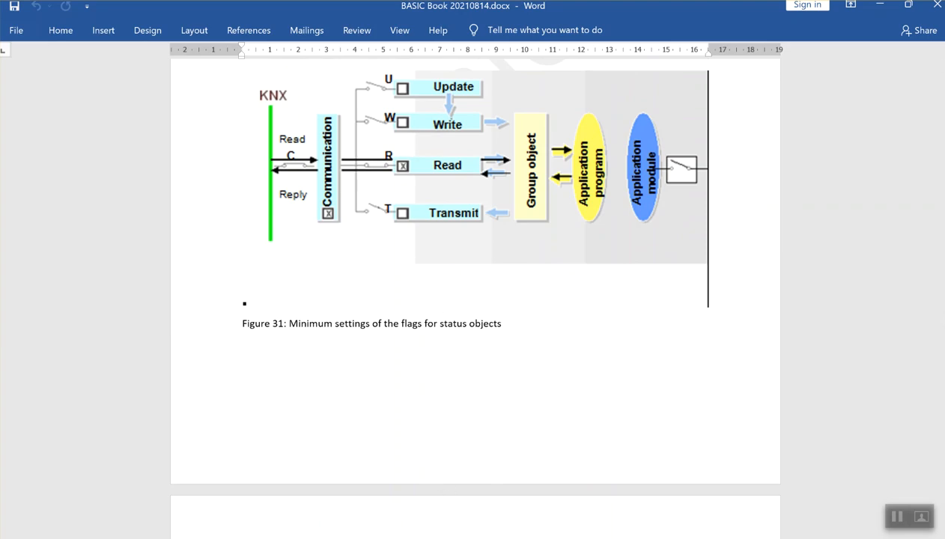
Return to ETS5 and examine the group object flags of the 1.1.1 Switching, 1.1.2 Dimming and 1.1.3 Blinds actuators.
click(445, 538)
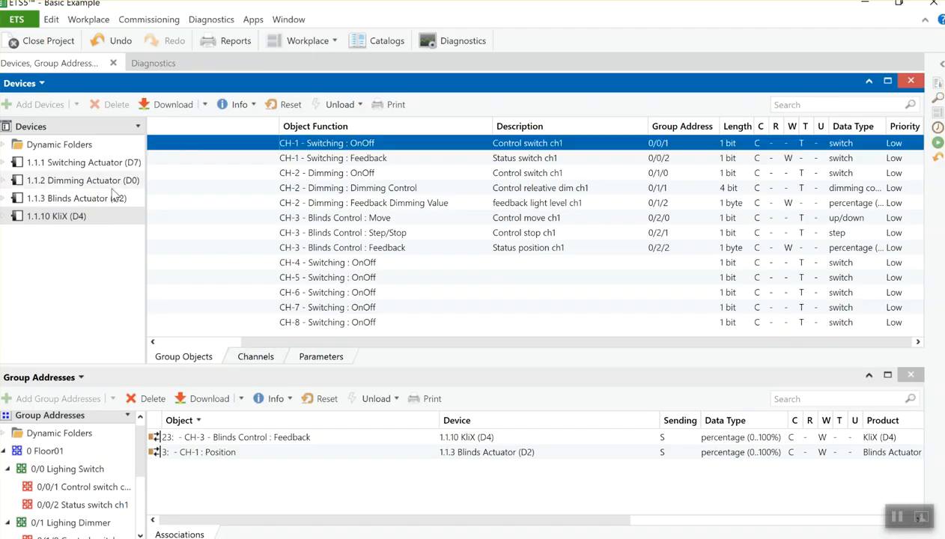
click(117, 166)
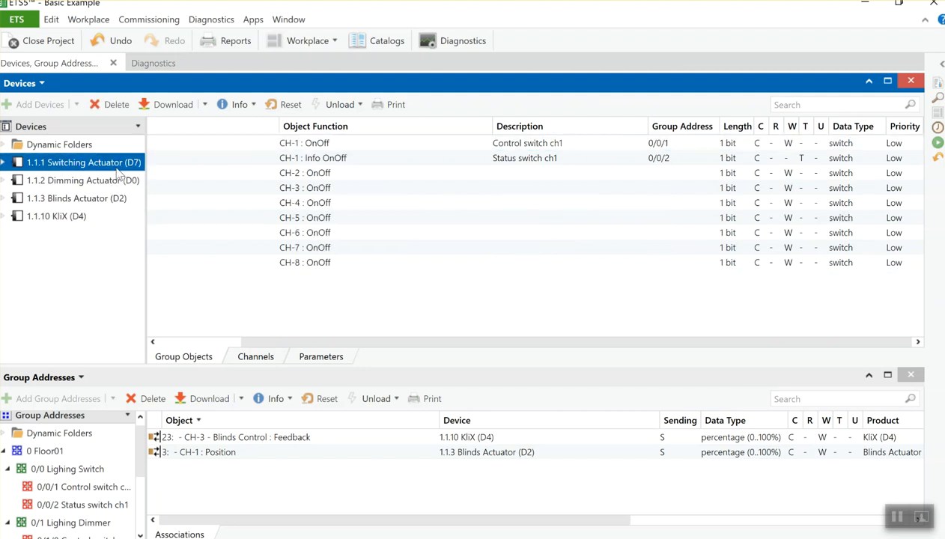
click(118, 180)
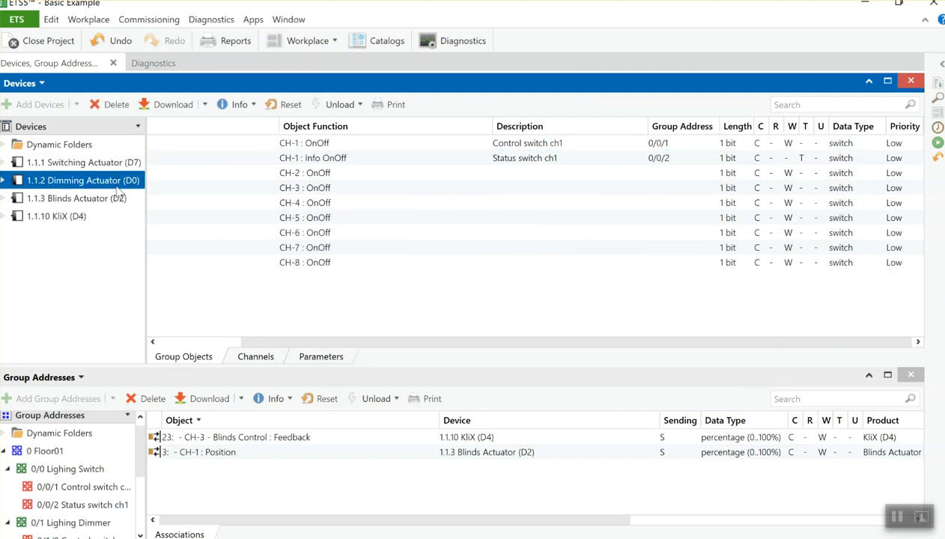
click(118, 197)
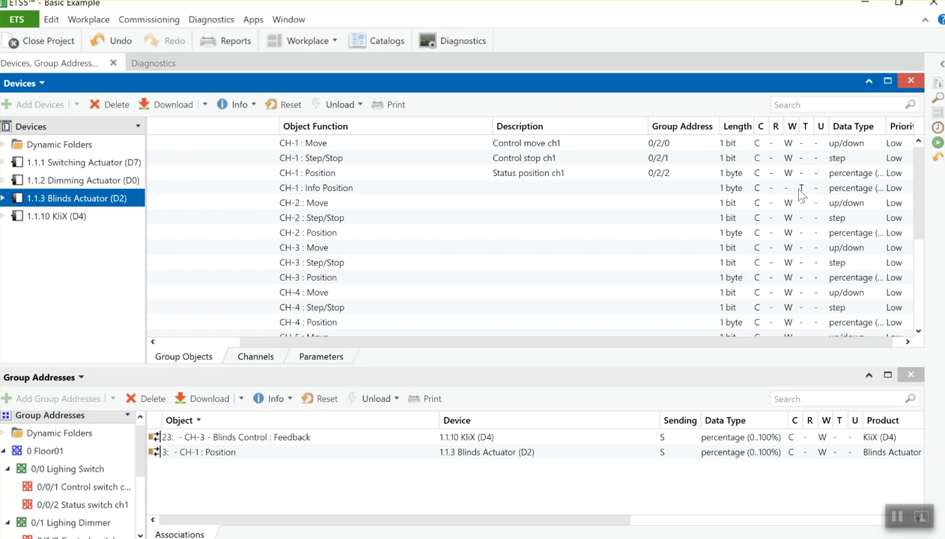
click(130, 188)
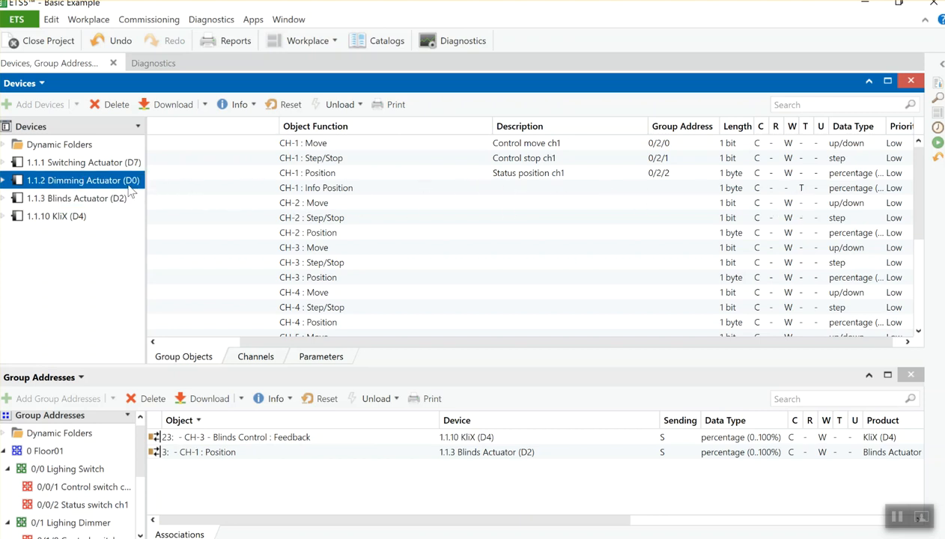
key(Up)
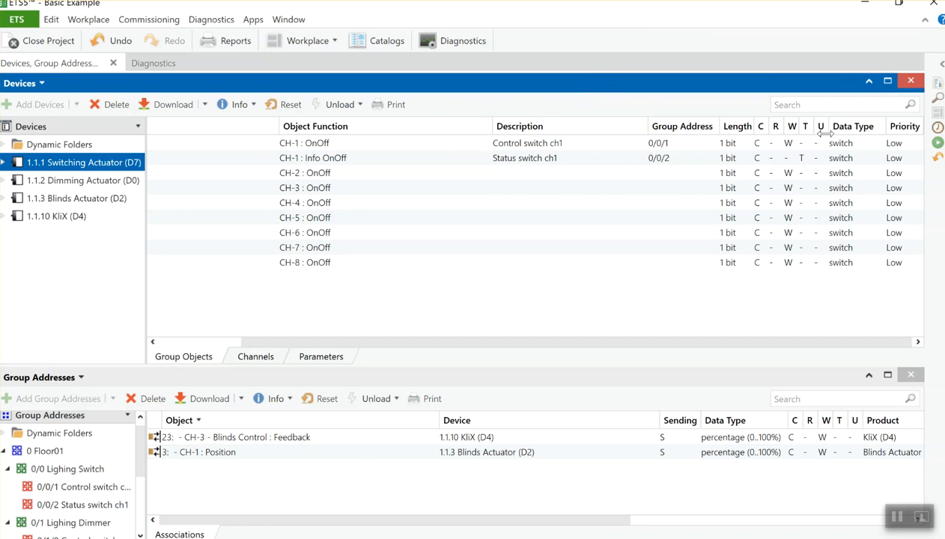
Try the High and Alarm priorities on the CH-1 : OnOff group object of 1.1.1 Switching Actuator (D7).
click(886, 145)
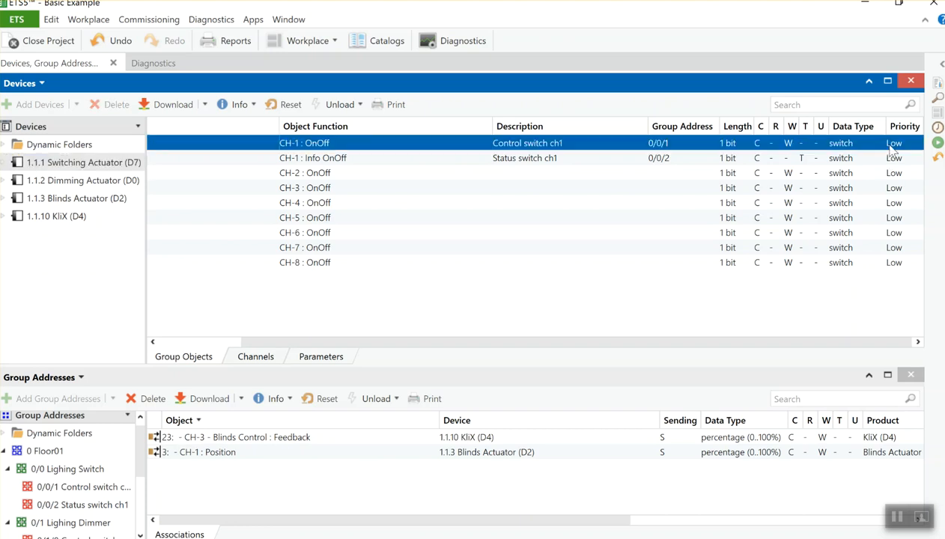
click(891, 146)
click(893, 144)
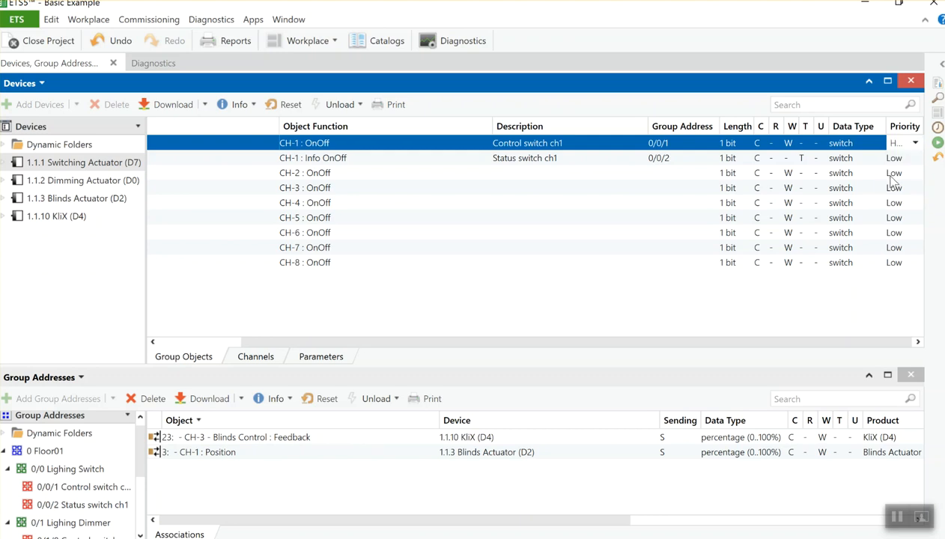
click(898, 180)
click(896, 143)
click(903, 164)
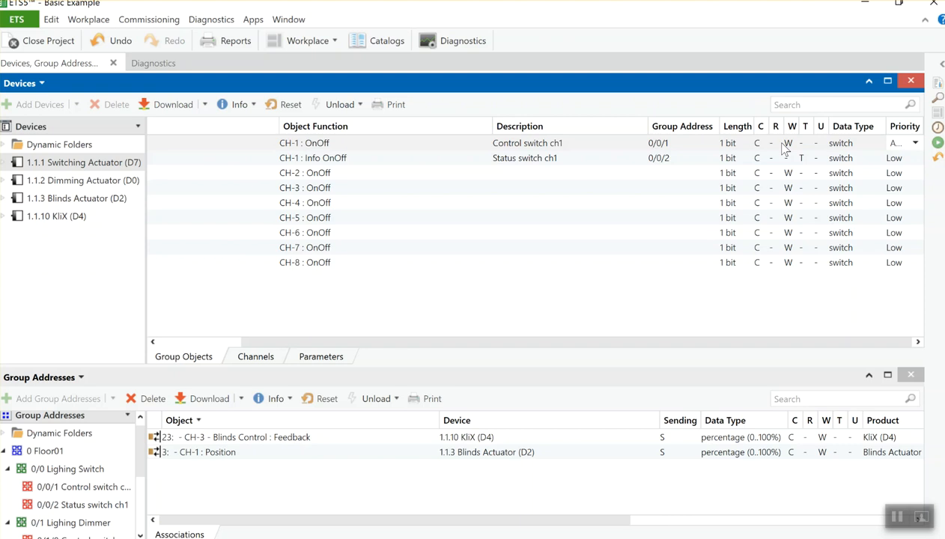
click(888, 142)
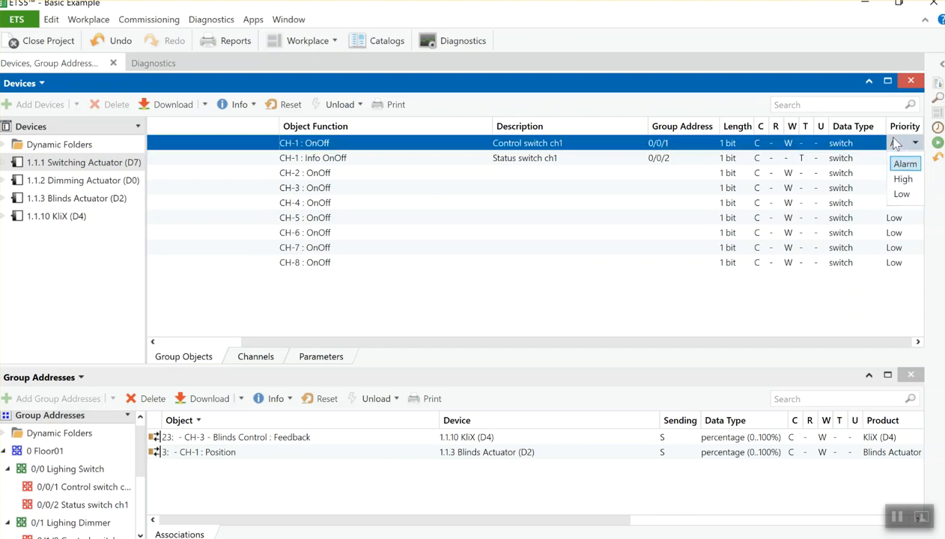
Show the properties of the switching actuator's CH-1 : OnOff object and set its priority to Low.
click(940, 67)
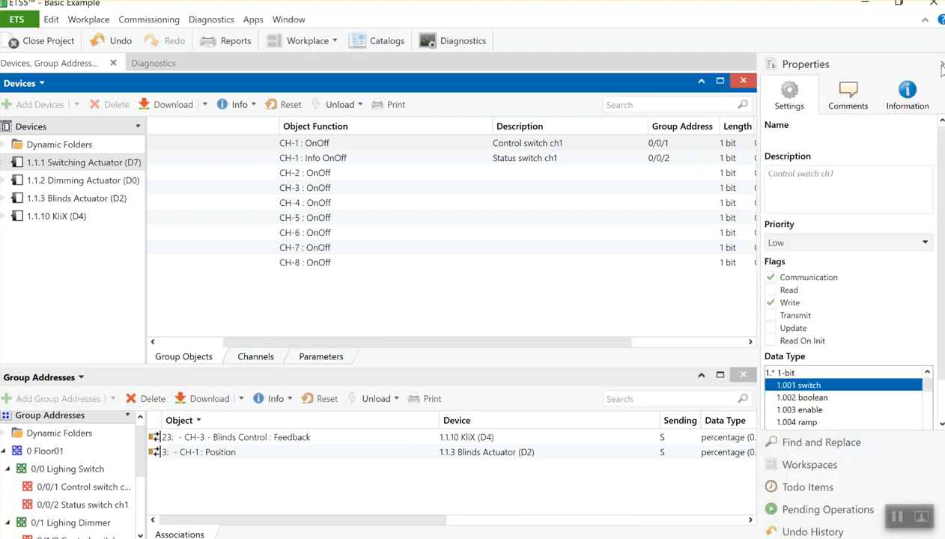
click(804, 237)
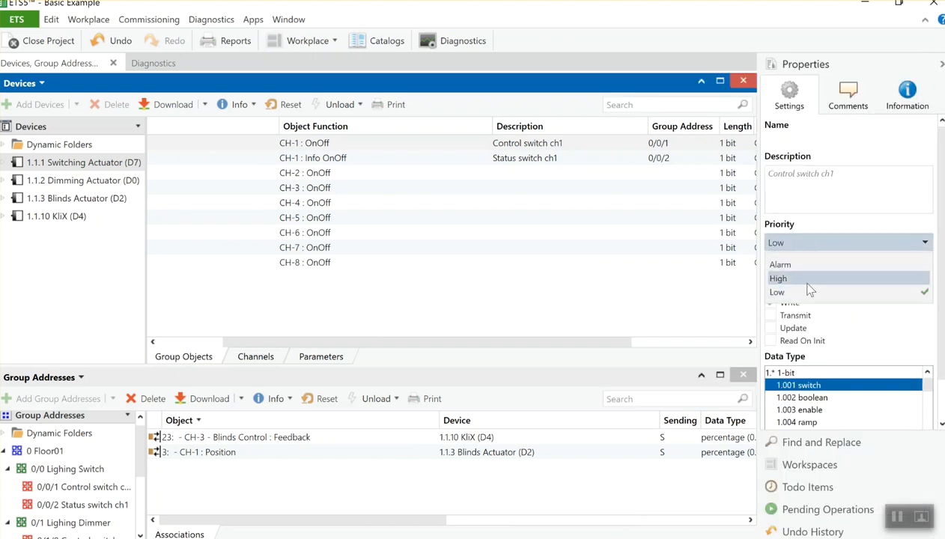
click(808, 293)
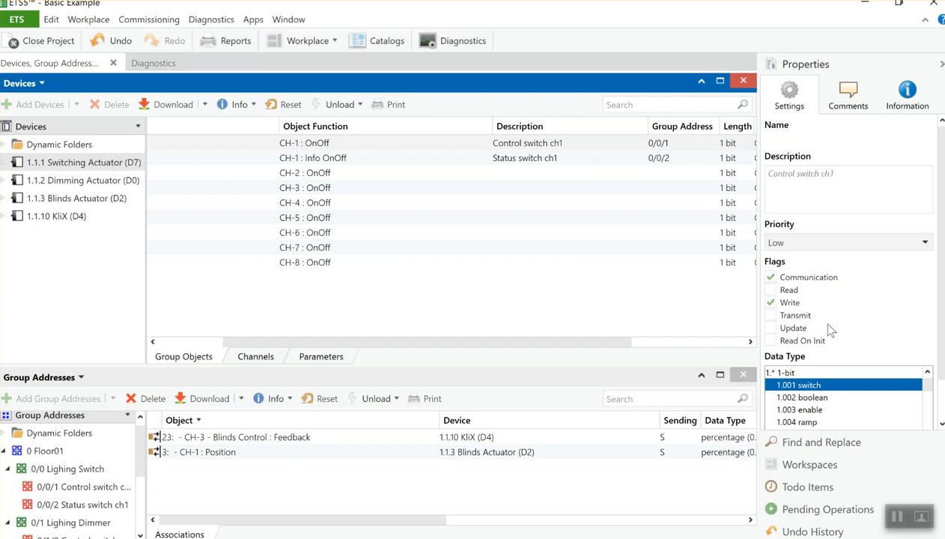
Switch the Devices view to Reports, generate the Buildings report and examine its building structure and device list.
click(43, 83)
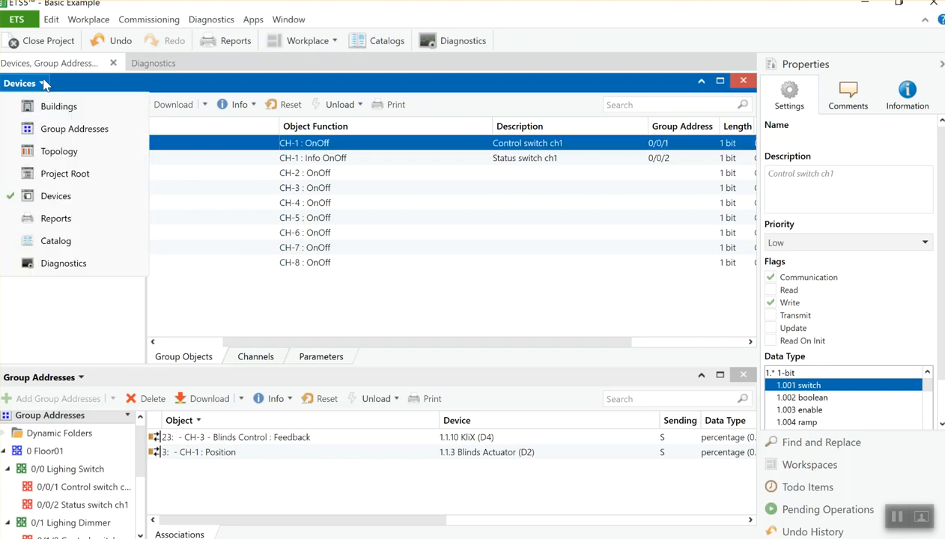
click(55, 196)
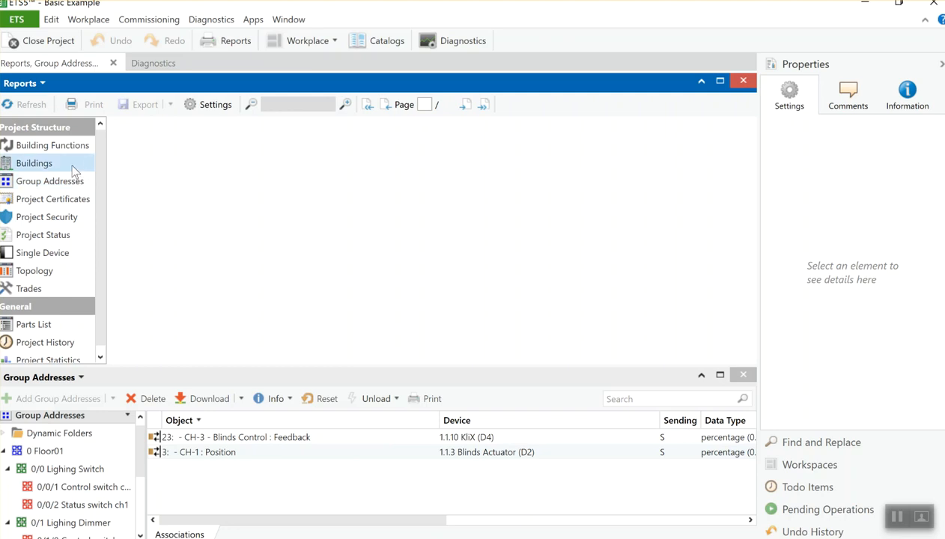
click(73, 171)
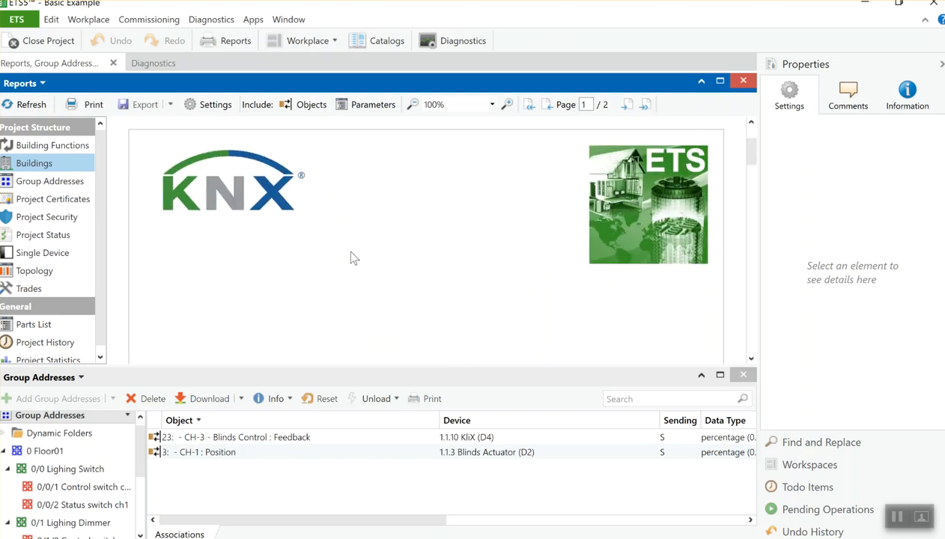
scroll(350, 258, down, 10)
scroll(350, 256, down, 8)
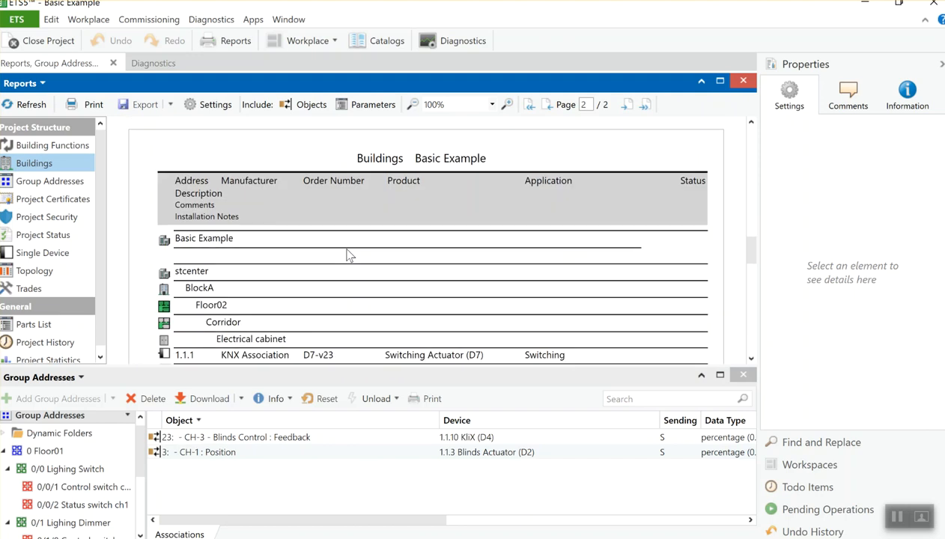
scroll(274, 277, down, 4)
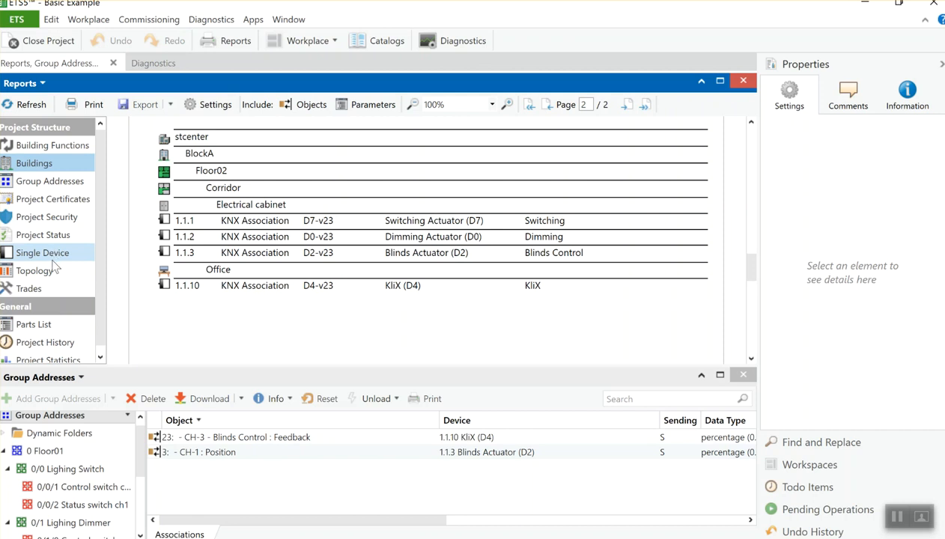
Generate the Project Statistics report, export it as the PDF StatisticsReport.pdf and open the exported file.
scroll(53, 262, down, 1)
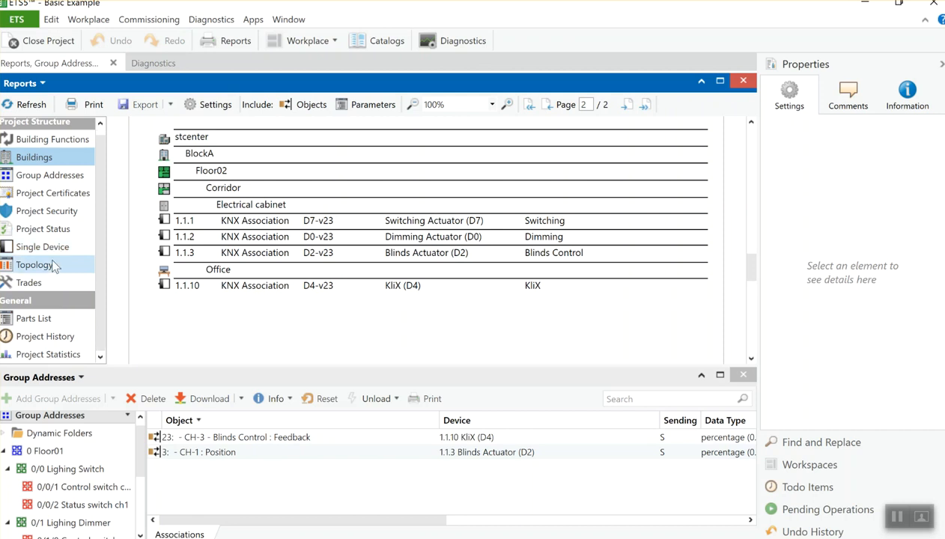
click(66, 355)
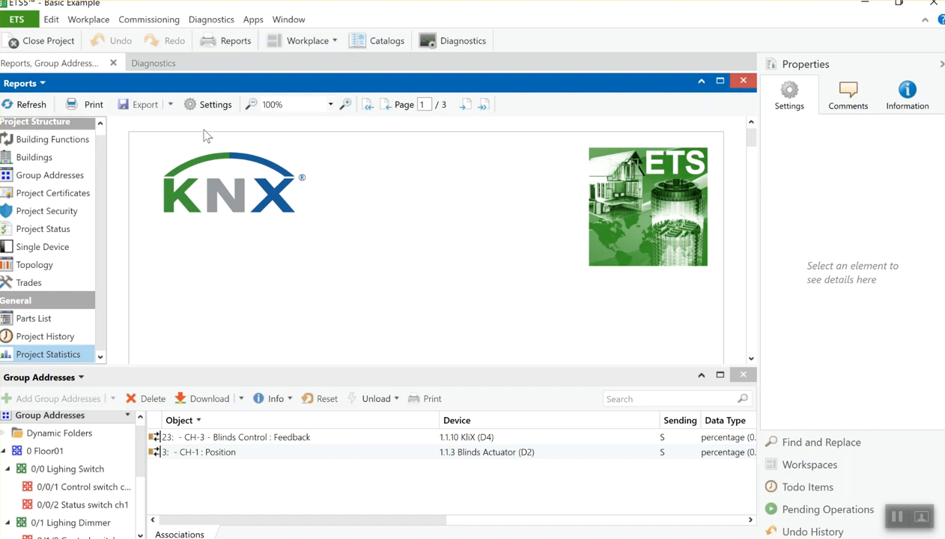
click(170, 105)
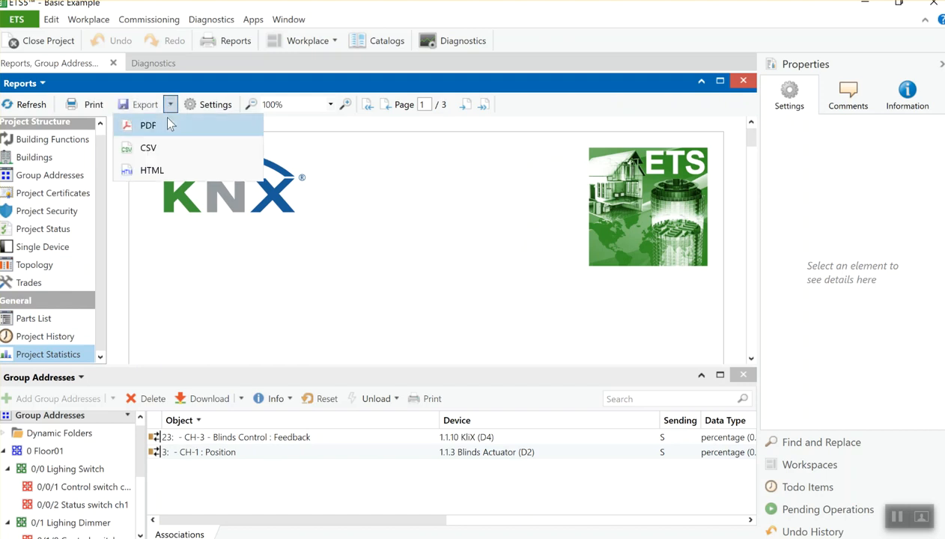
click(170, 121)
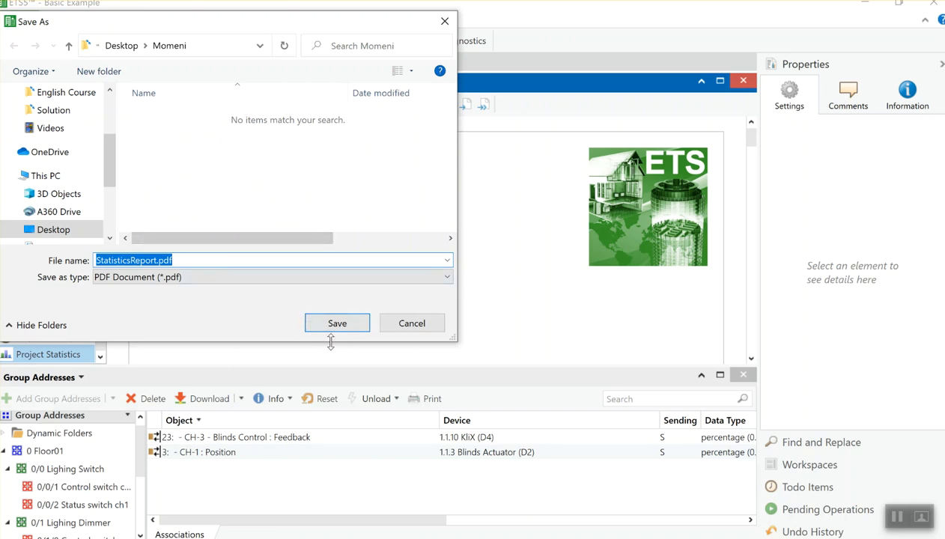
click(344, 324)
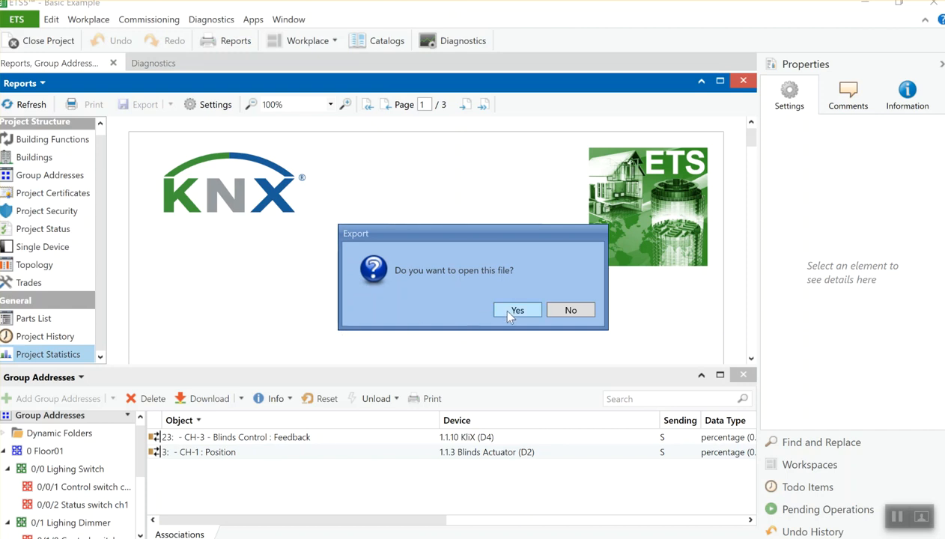
click(510, 316)
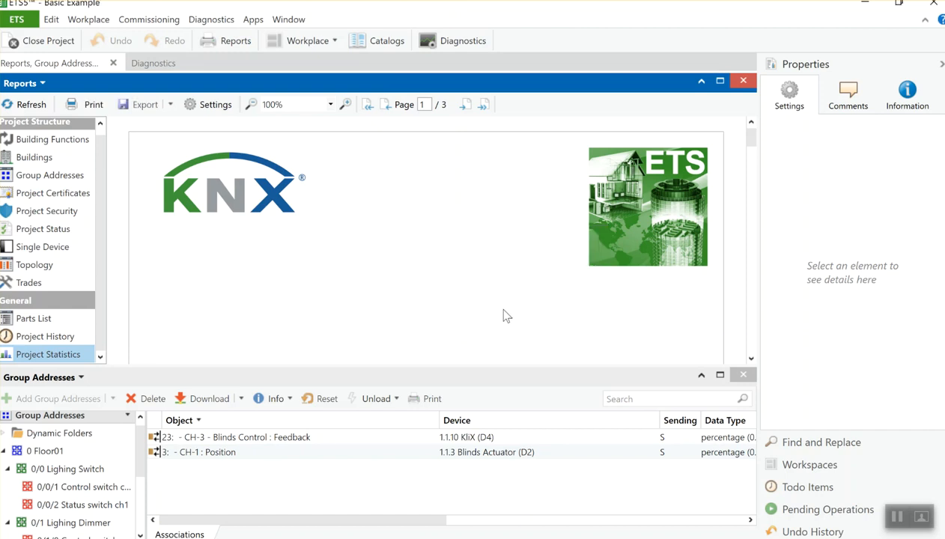
Examine the statistics PDF from the cover page to Products by Manufacturer, and minimize the PDF viewer to return to ETS5.
scroll(498, 311, down, 5)
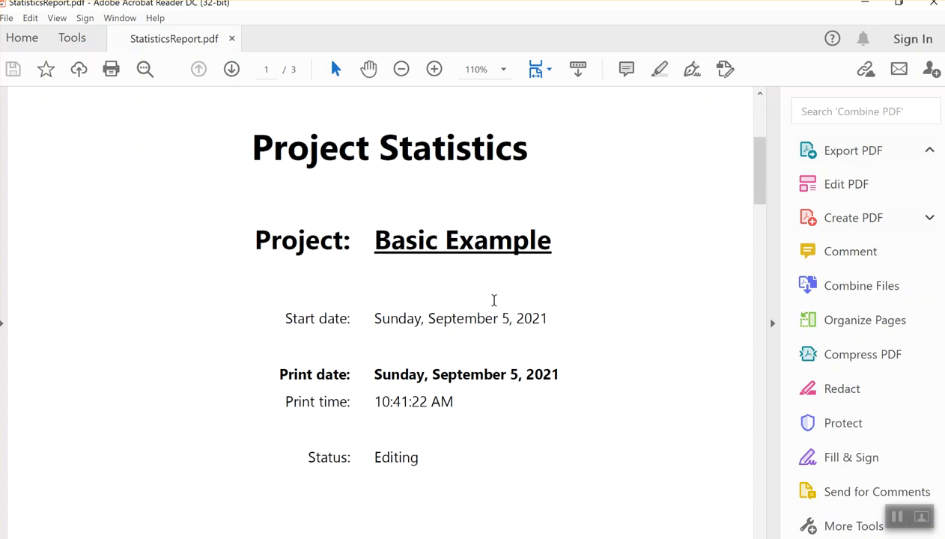
scroll(493, 300, down, 5)
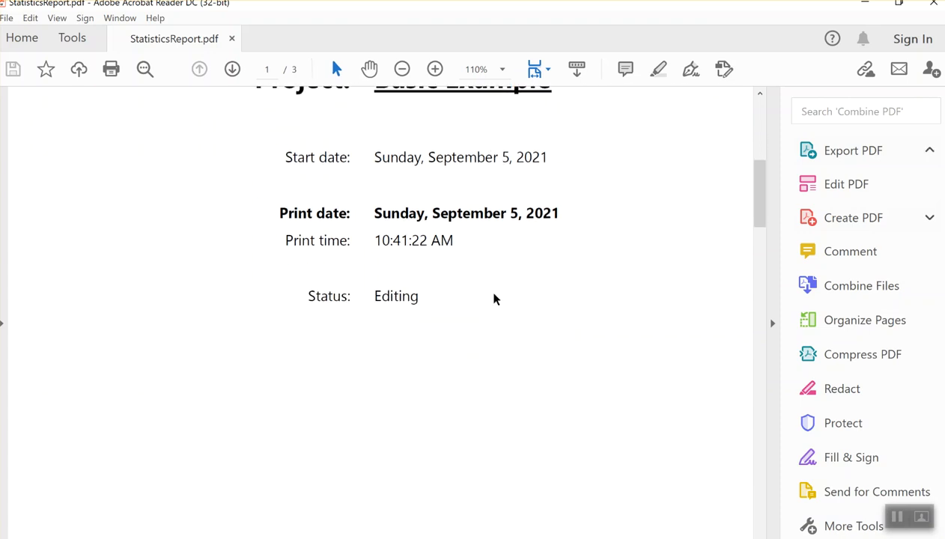
scroll(493, 300, down, 10)
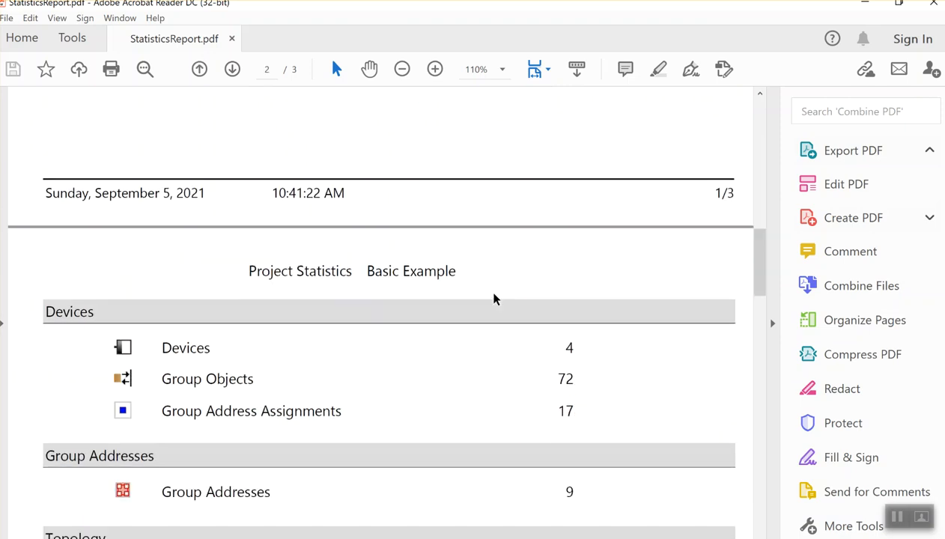
scroll(494, 300, down, 2)
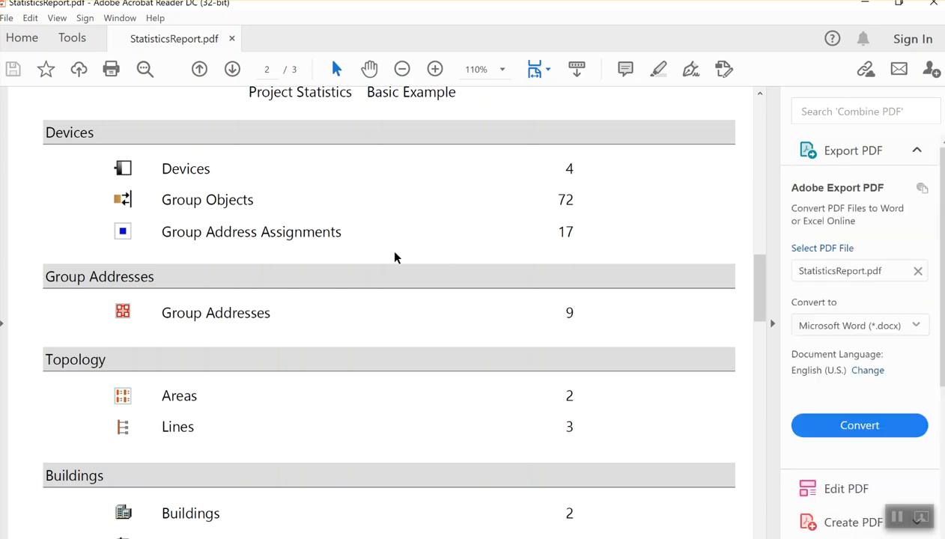
scroll(396, 258, down, 2)
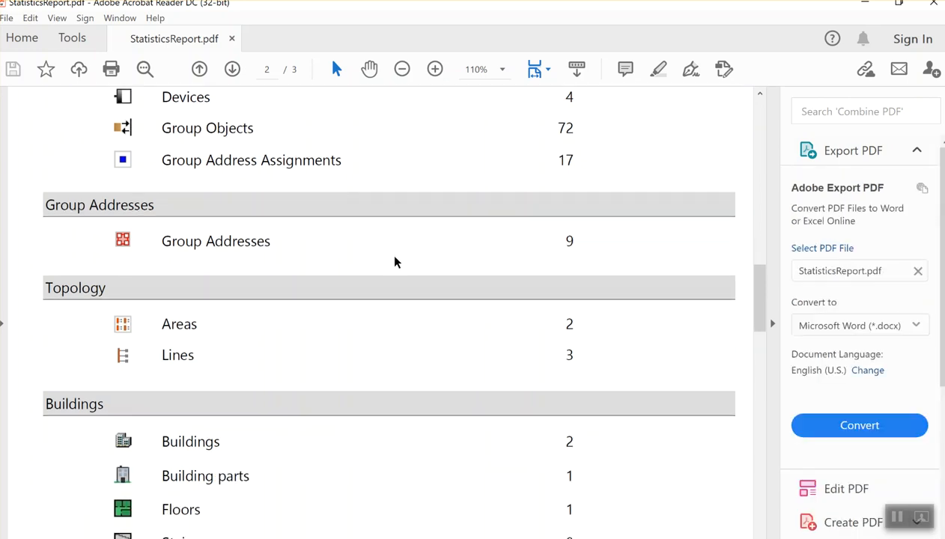
scroll(396, 262, down, 3)
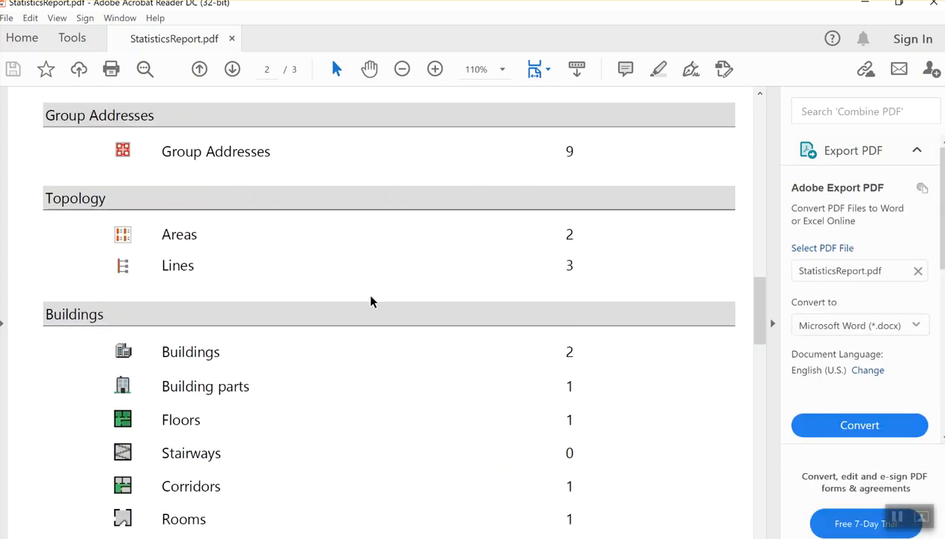
scroll(371, 302, down, 1)
scroll(371, 302, down, 5)
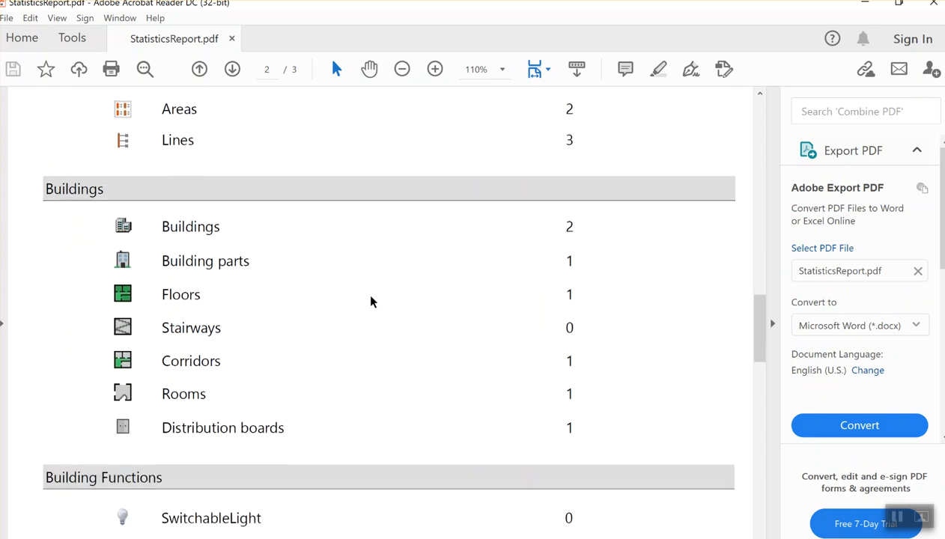
scroll(371, 301, down, 2)
scroll(370, 301, up, 1)
scroll(371, 302, down, 4)
scroll(371, 302, down, 10)
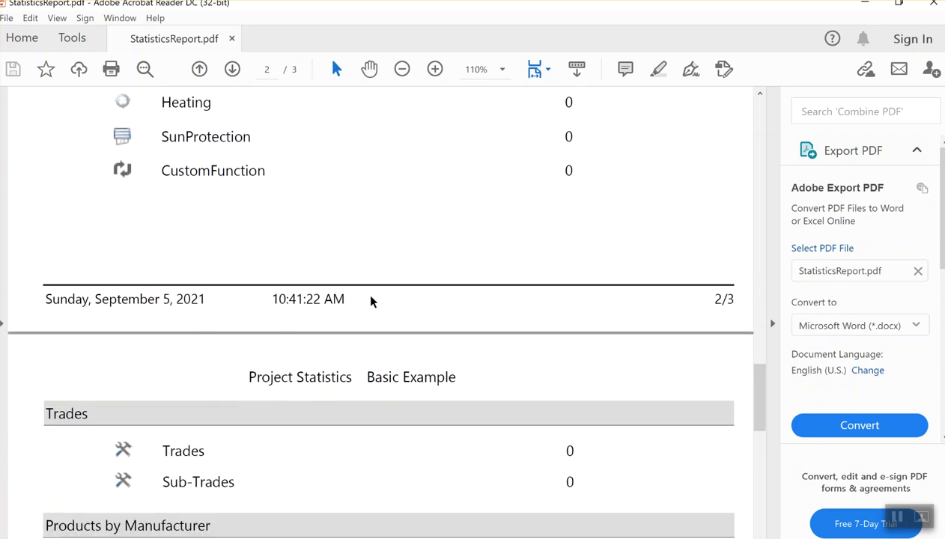
scroll(378, 300, down, 3)
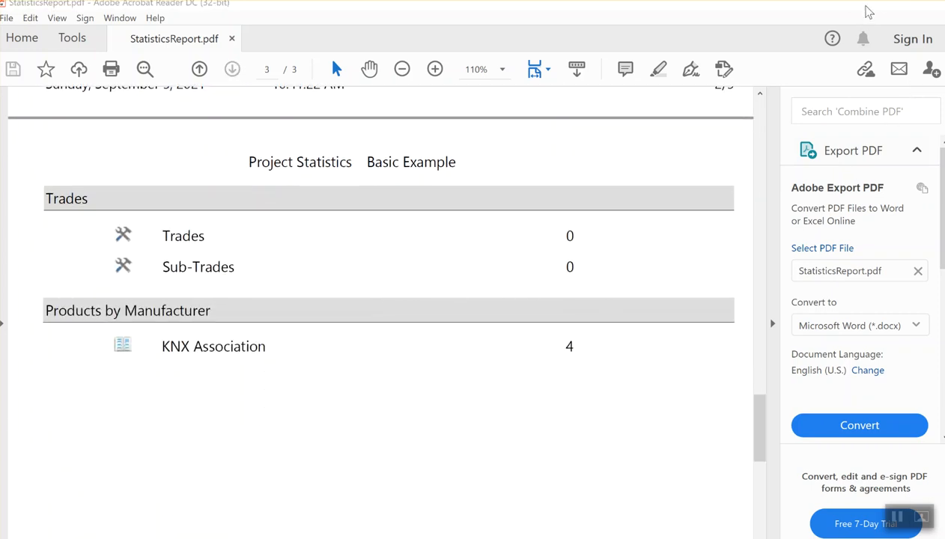
click(865, 4)
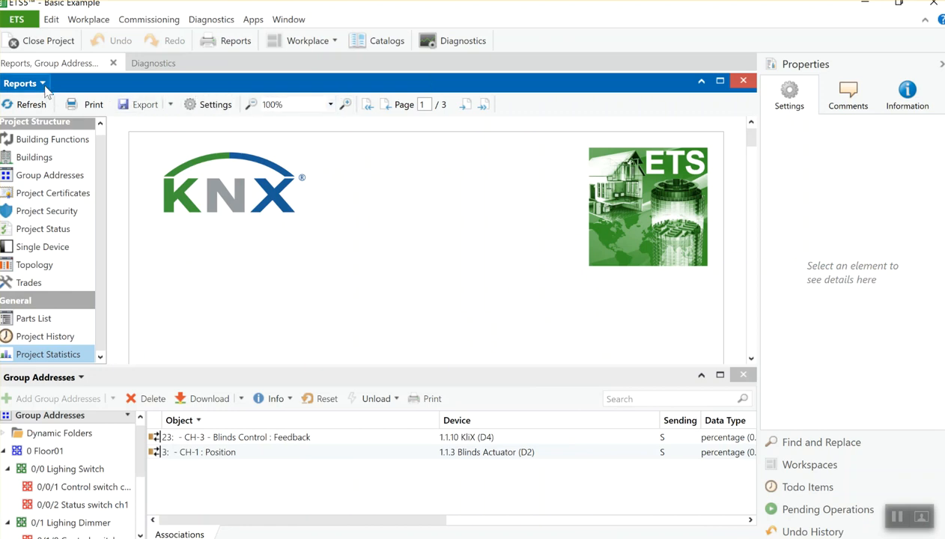